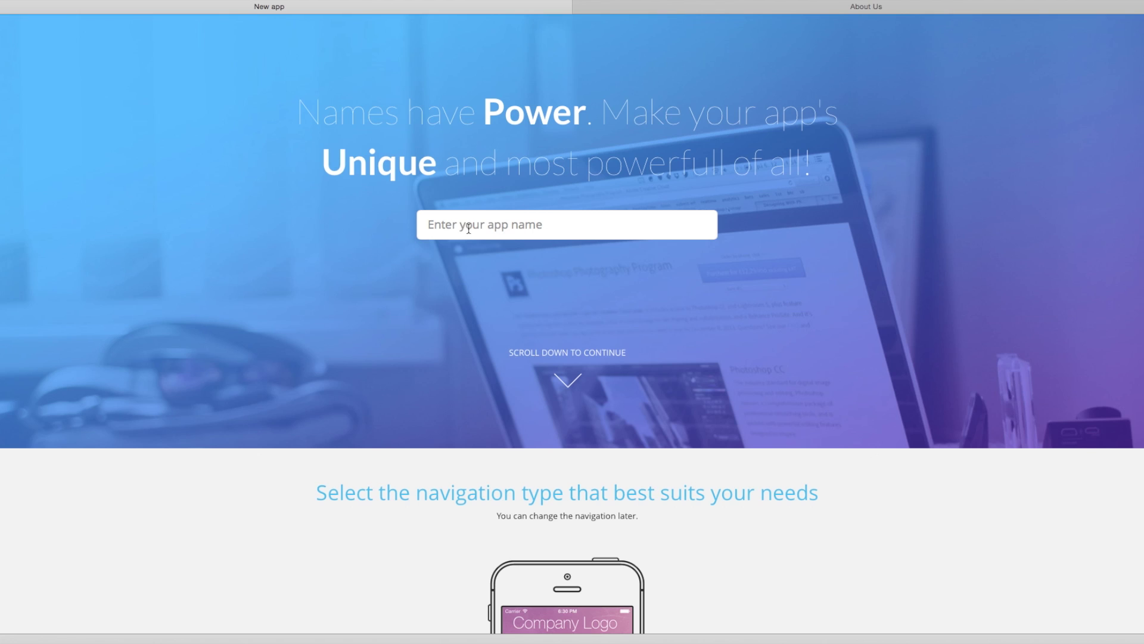
Enter 'mORM' as the new app's name.
click(469, 229)
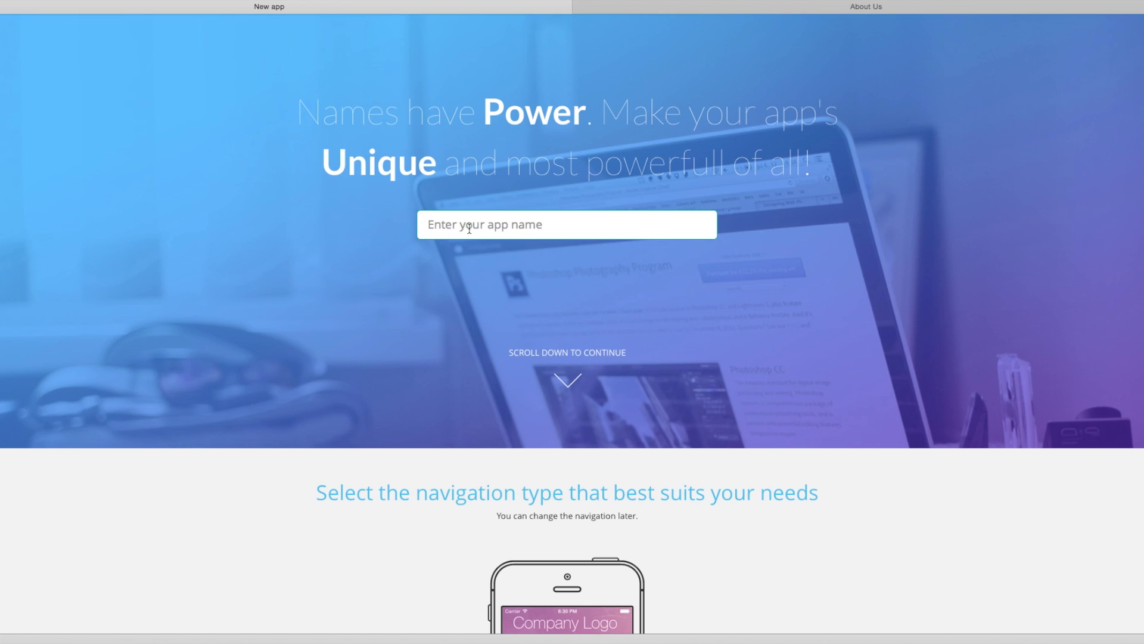
text(mORM)
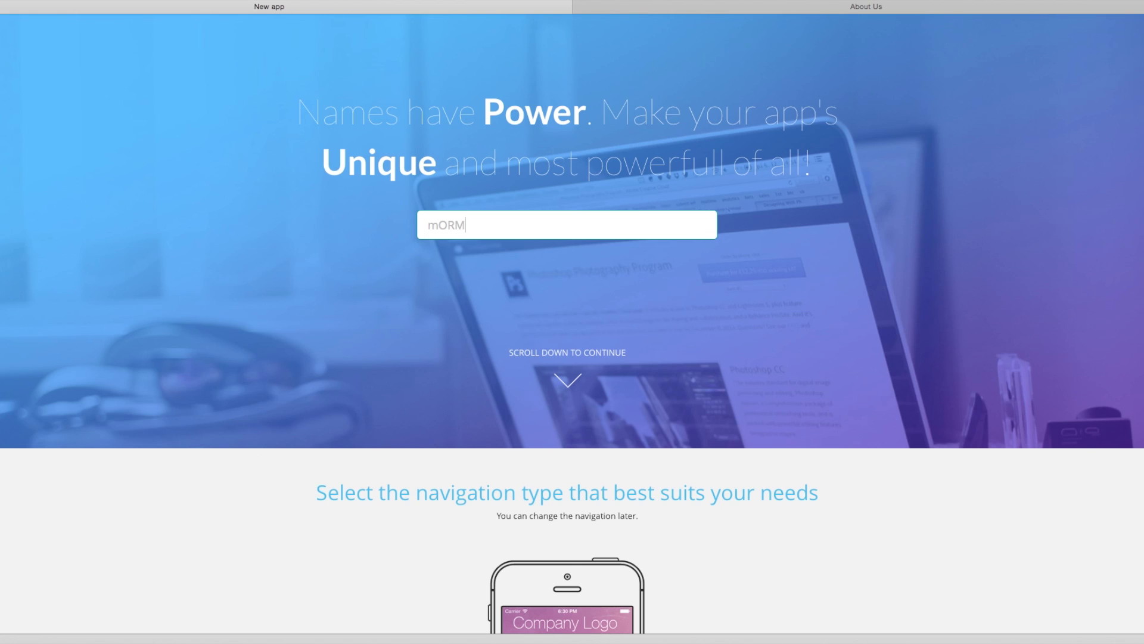
Cycle the navigation carousel to the list-menu layout that shows sections in rows.
scroll(490, 212, down, 5)
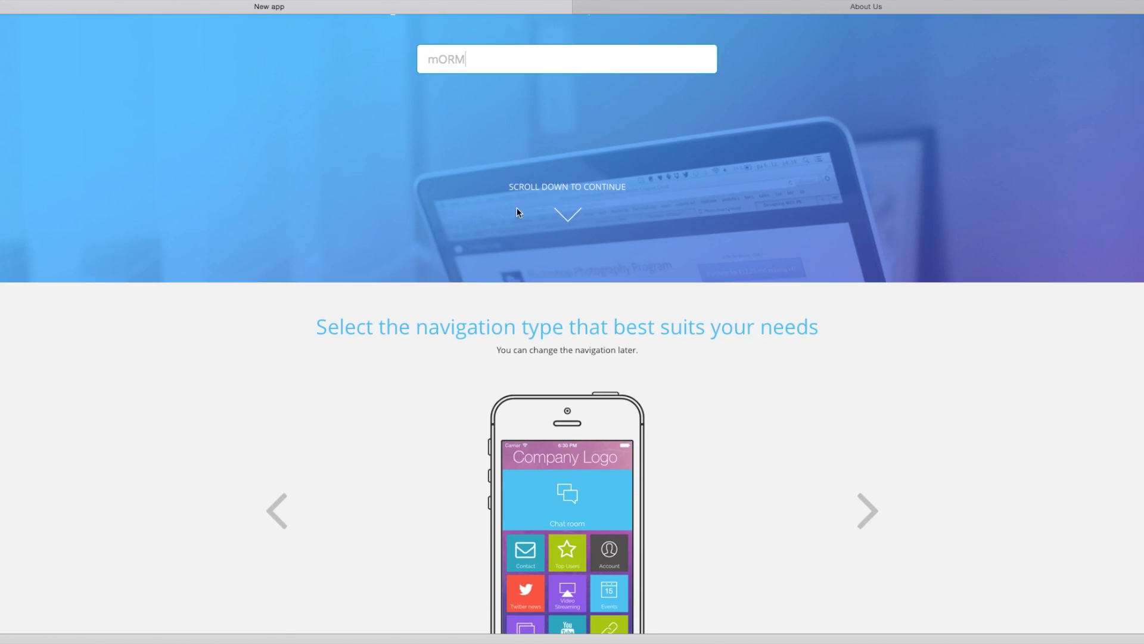
scroll(535, 219, down, 2)
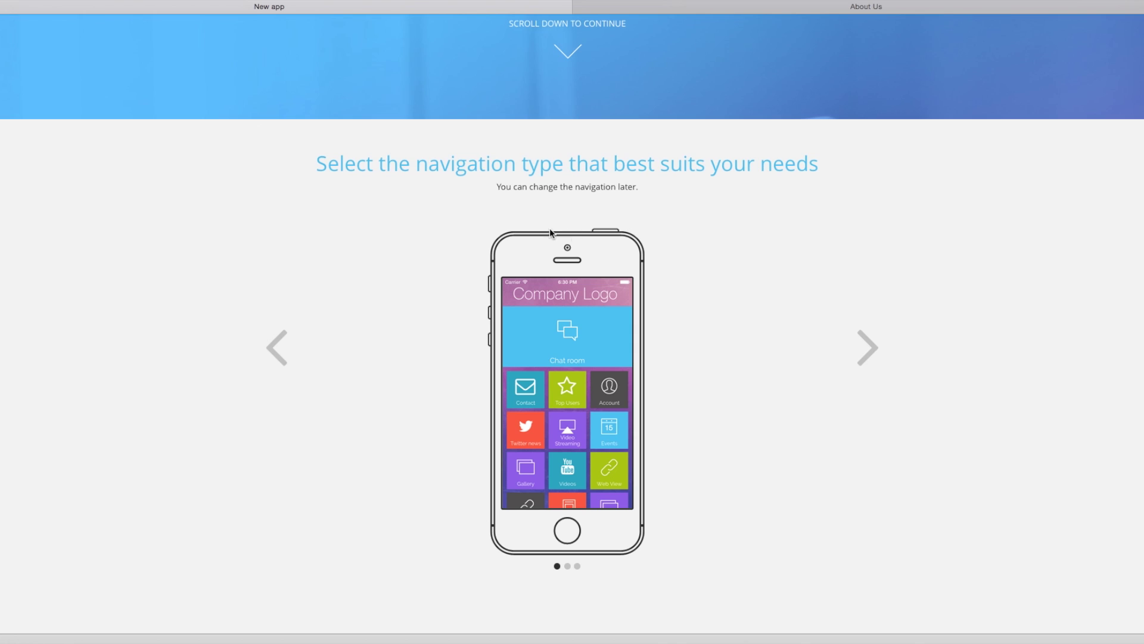
scroll(521, 229, down, 2)
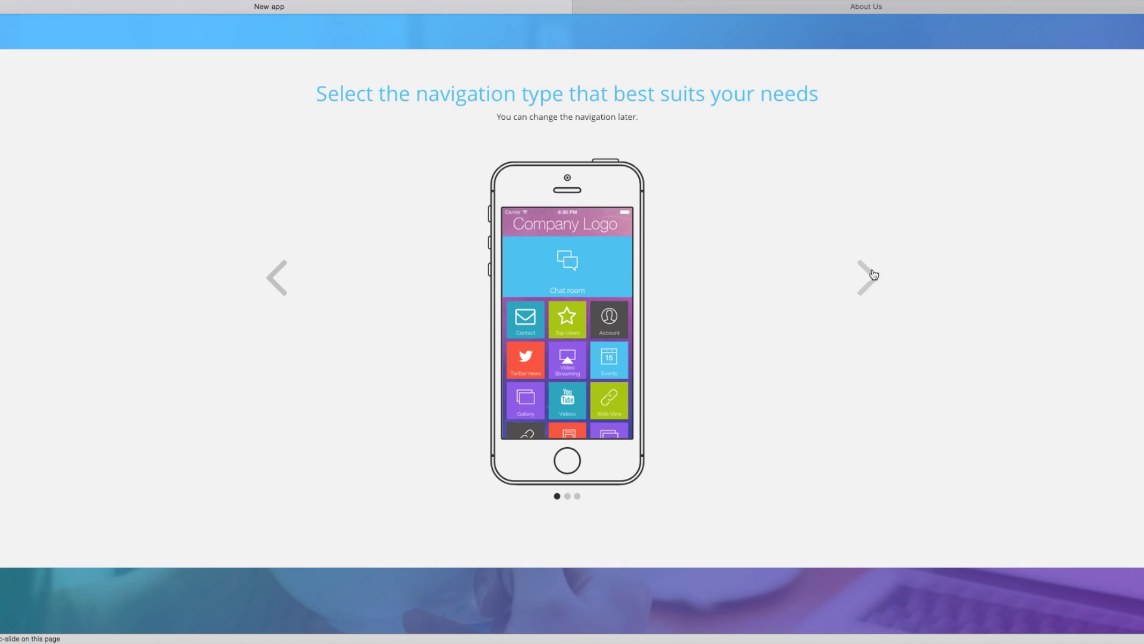
click(875, 272)
click(878, 279)
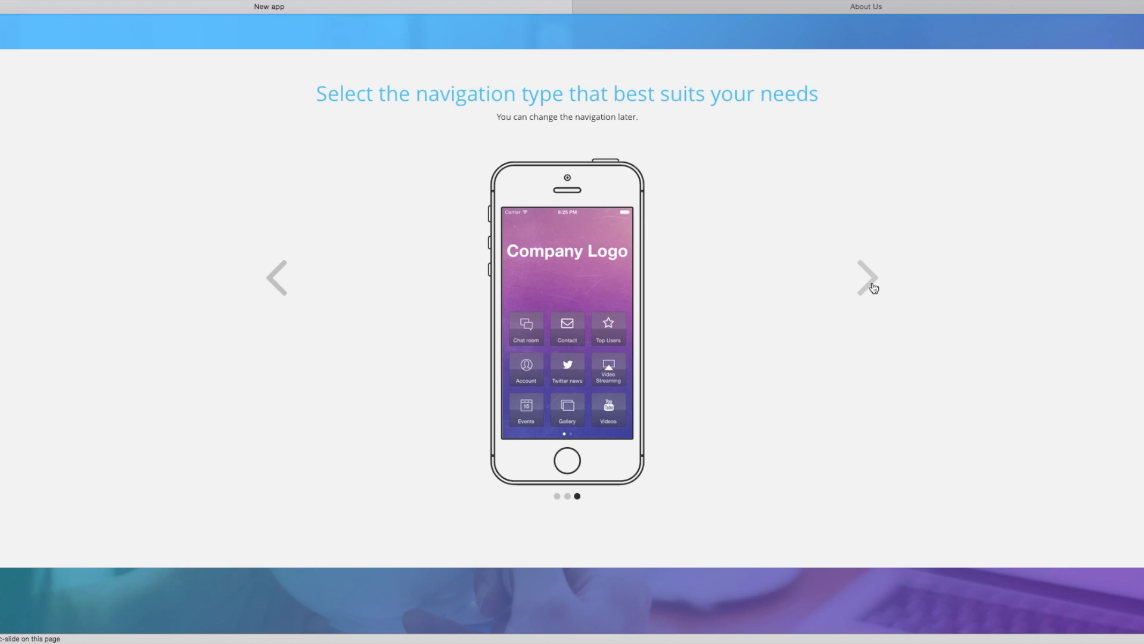
click(874, 288)
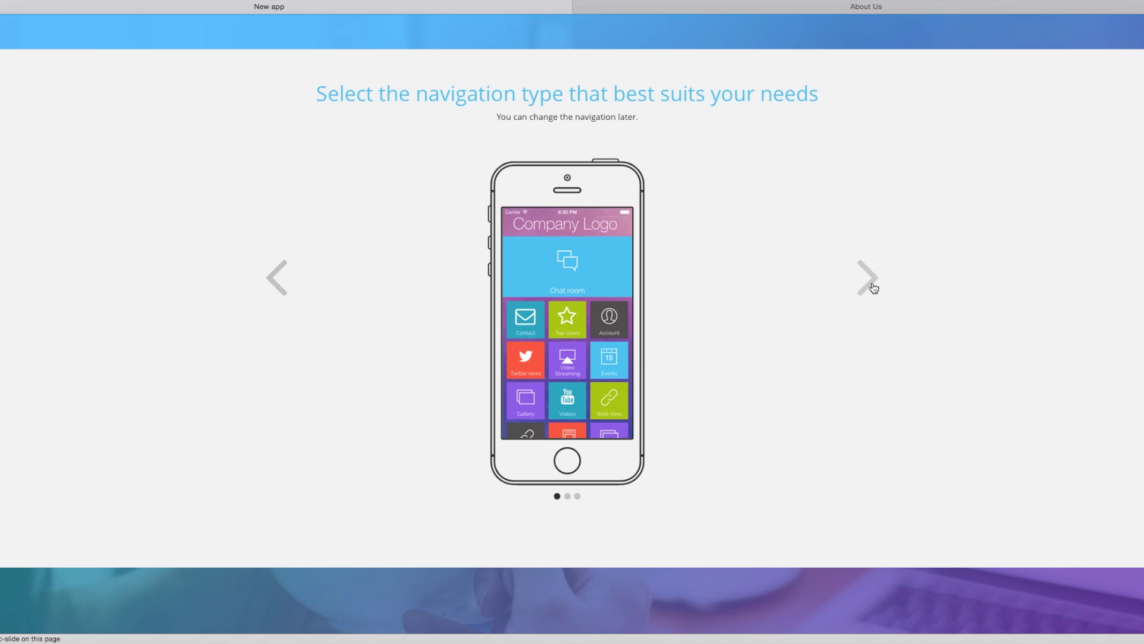
click(867, 285)
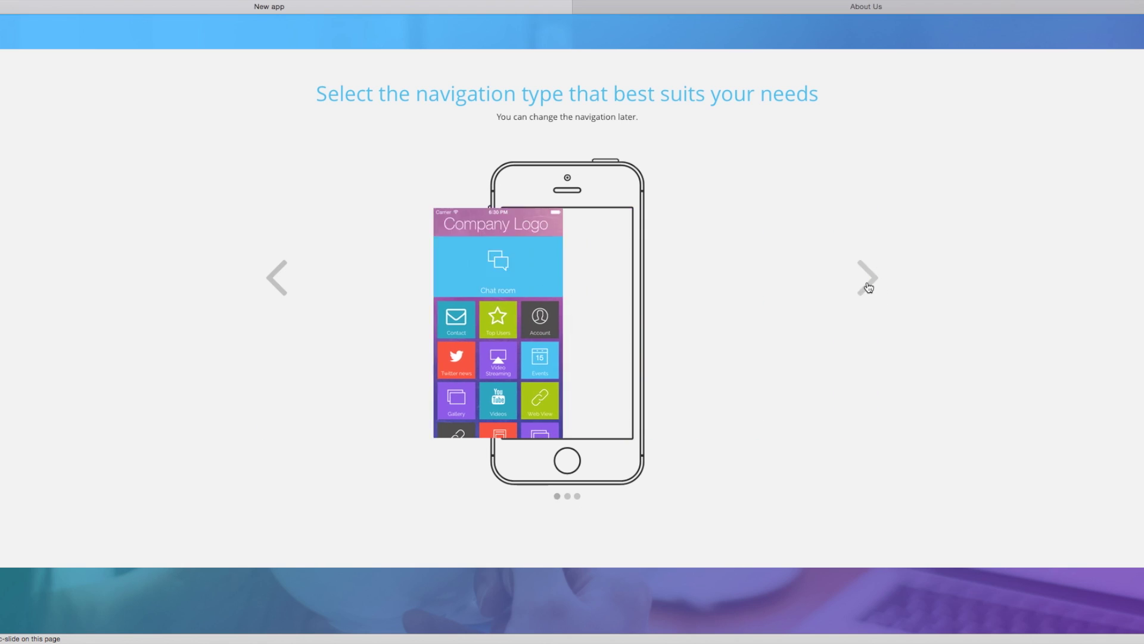
scroll(694, 246, down, 1)
scroll(655, 246, down, 1)
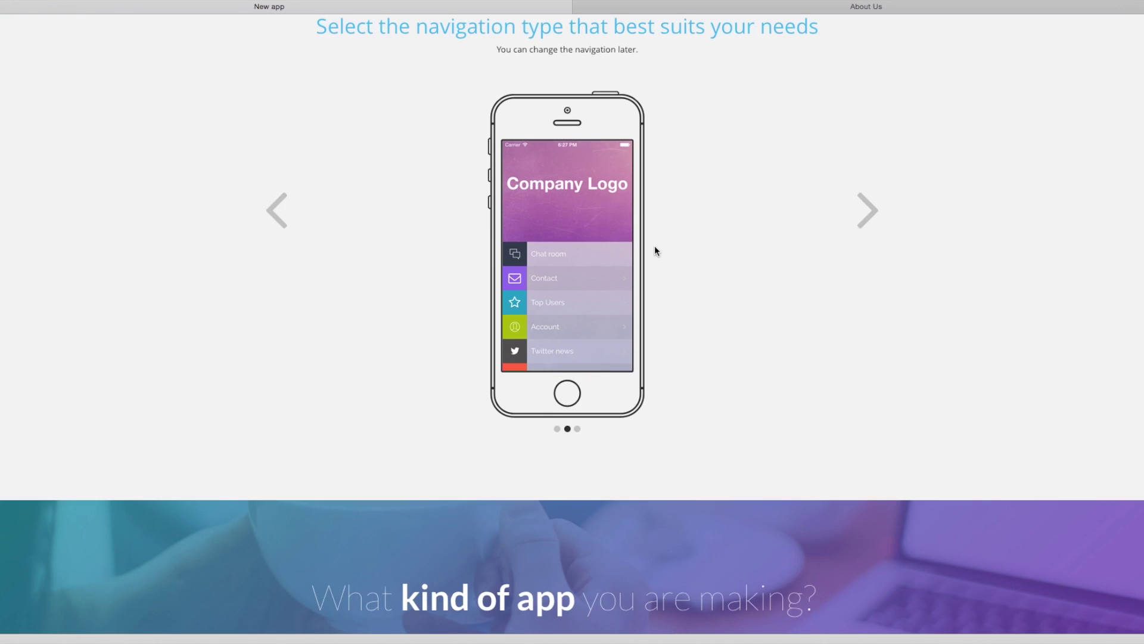
scroll(571, 197, down, 3)
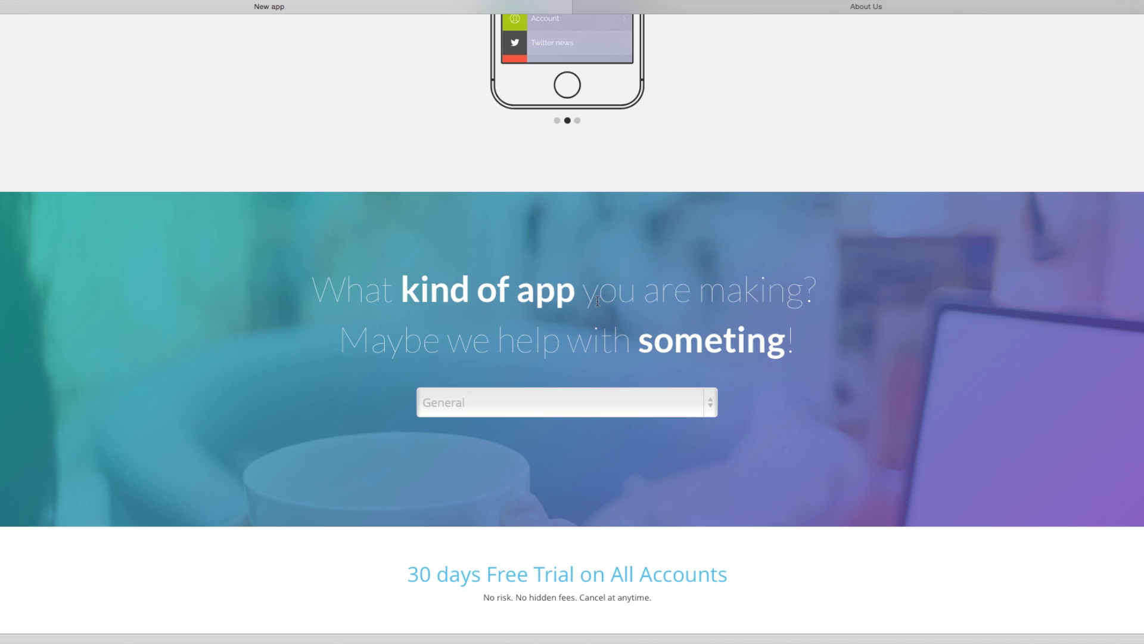
Keep General as the app category and create the mORM application.
click(472, 404)
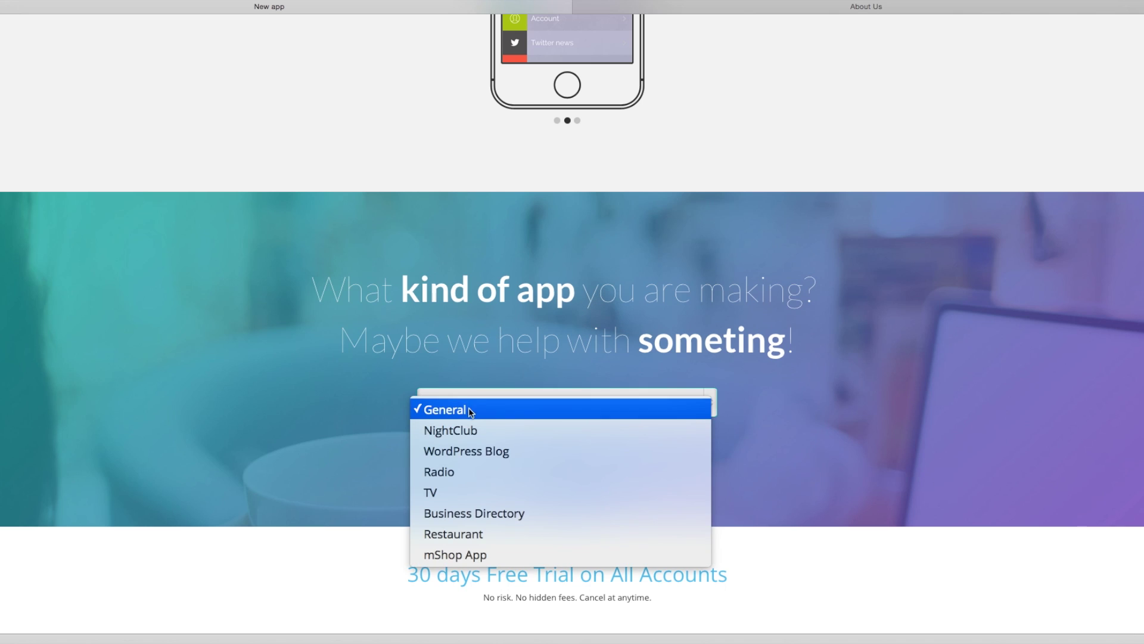
click(463, 409)
scroll(518, 353, down, 10)
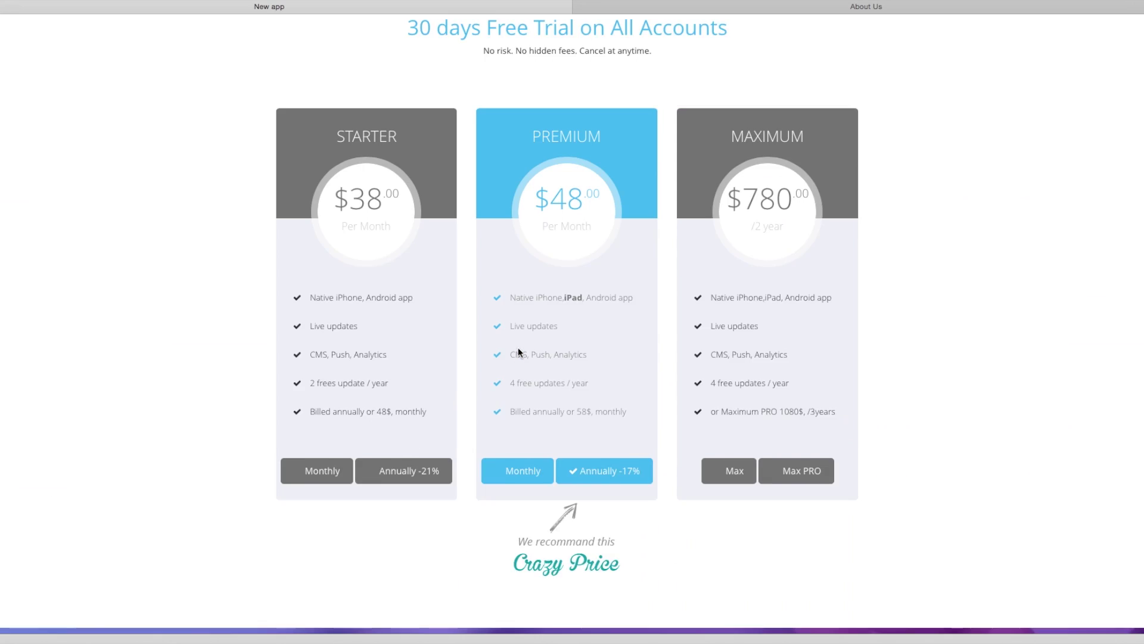
scroll(524, 355, down, 2)
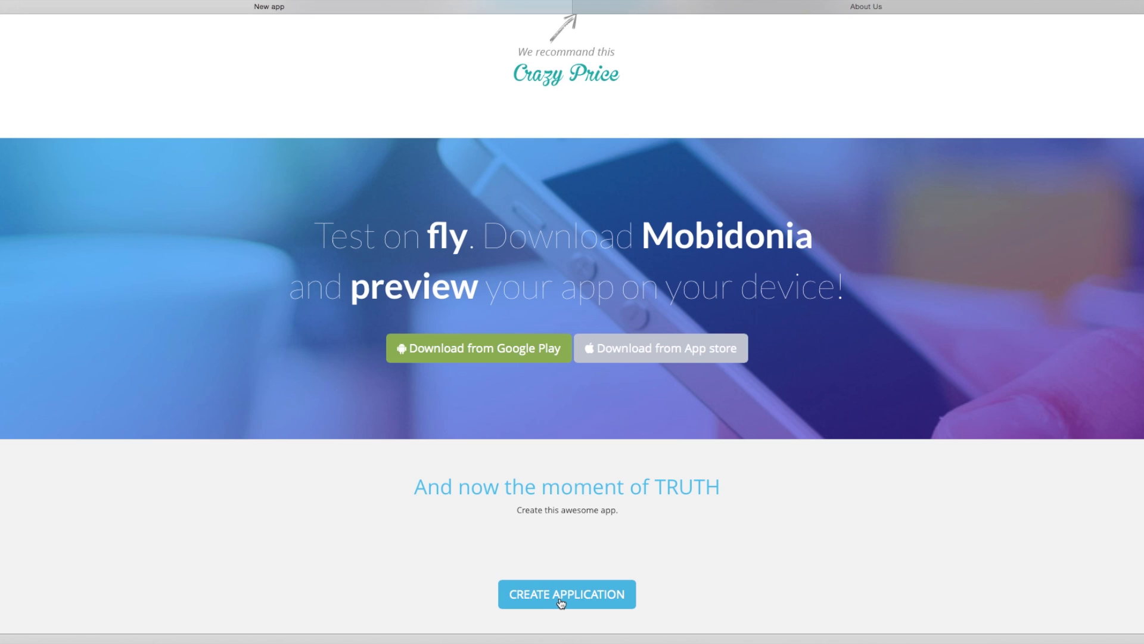
click(565, 598)
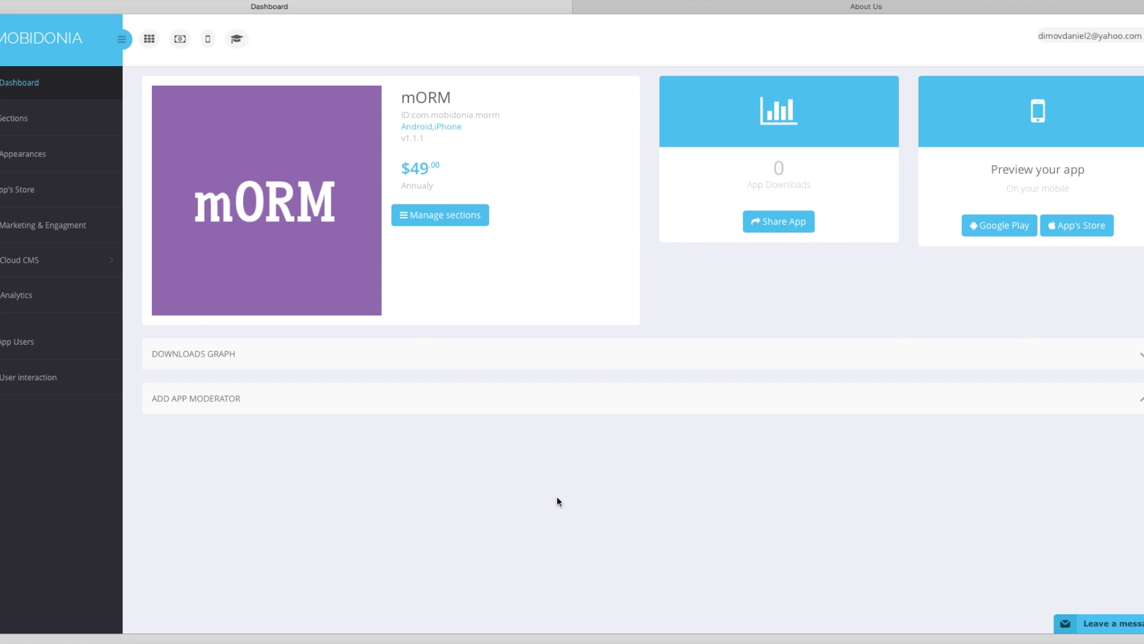
Open mORM's Sections list and start deleting the duplicate News section.
click(35, 122)
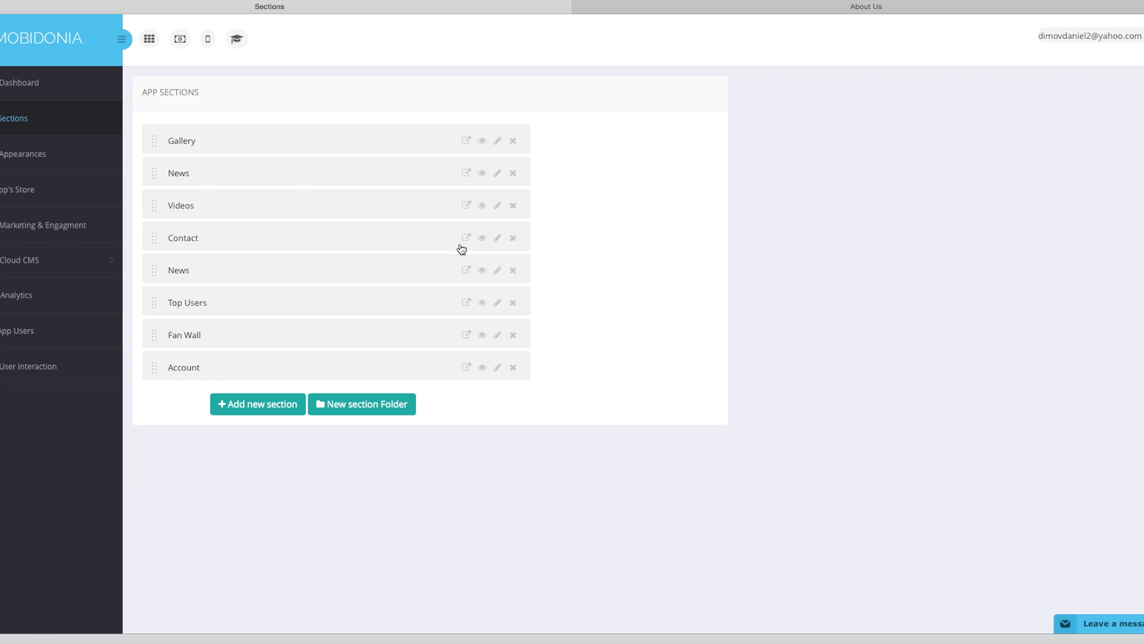
click(514, 273)
Delete the duplicate News and the Videos sections, and move News to the top.
click(695, 147)
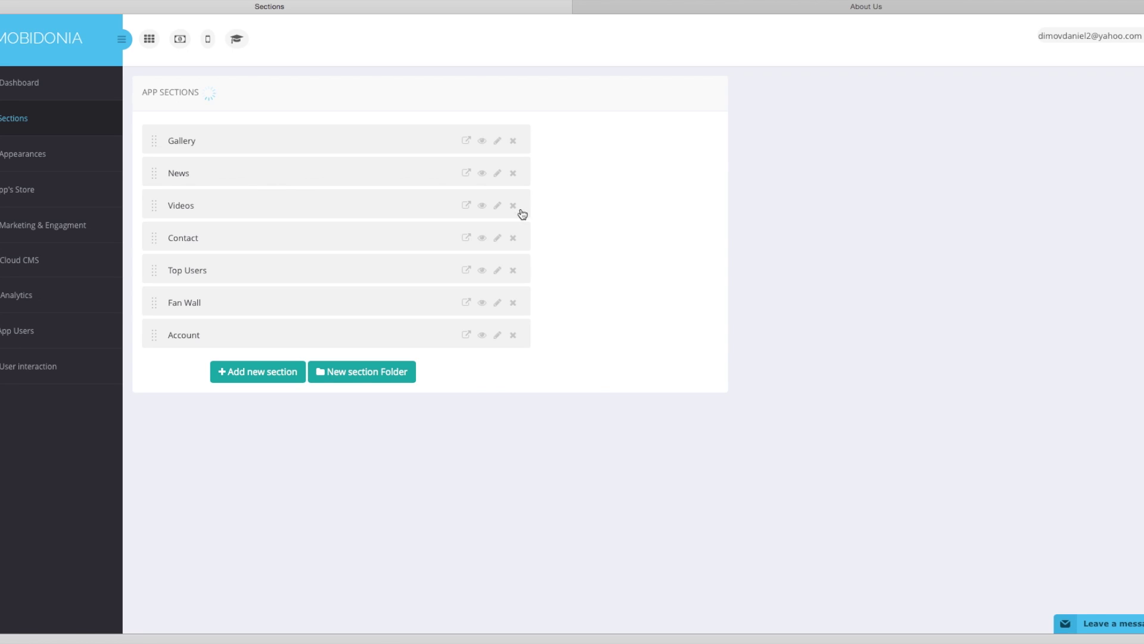
click(513, 205)
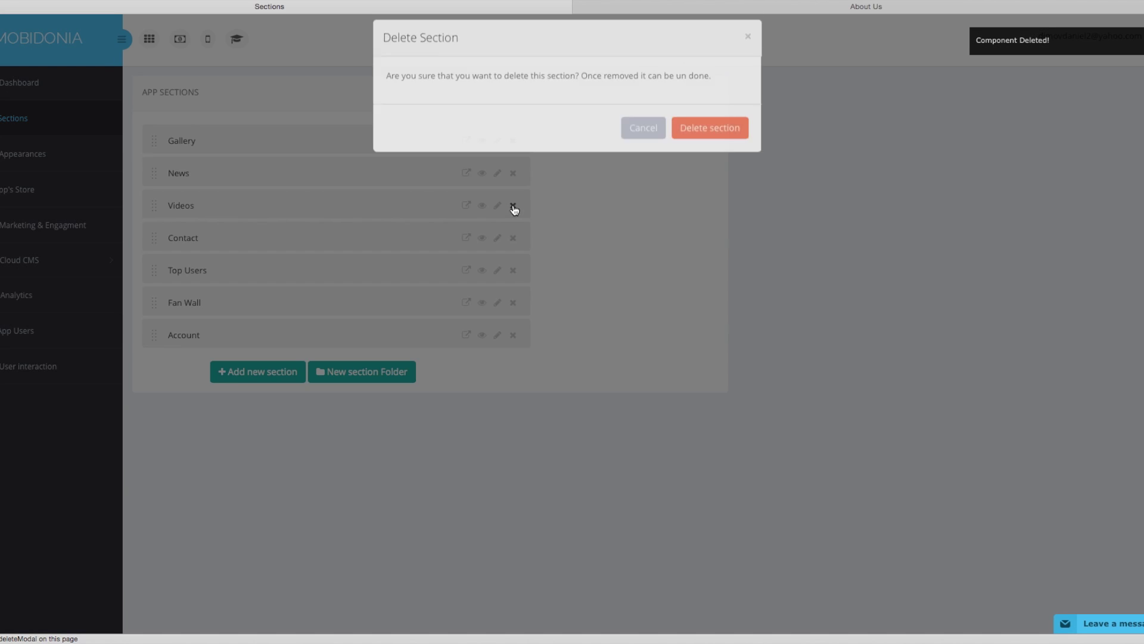
click(699, 146)
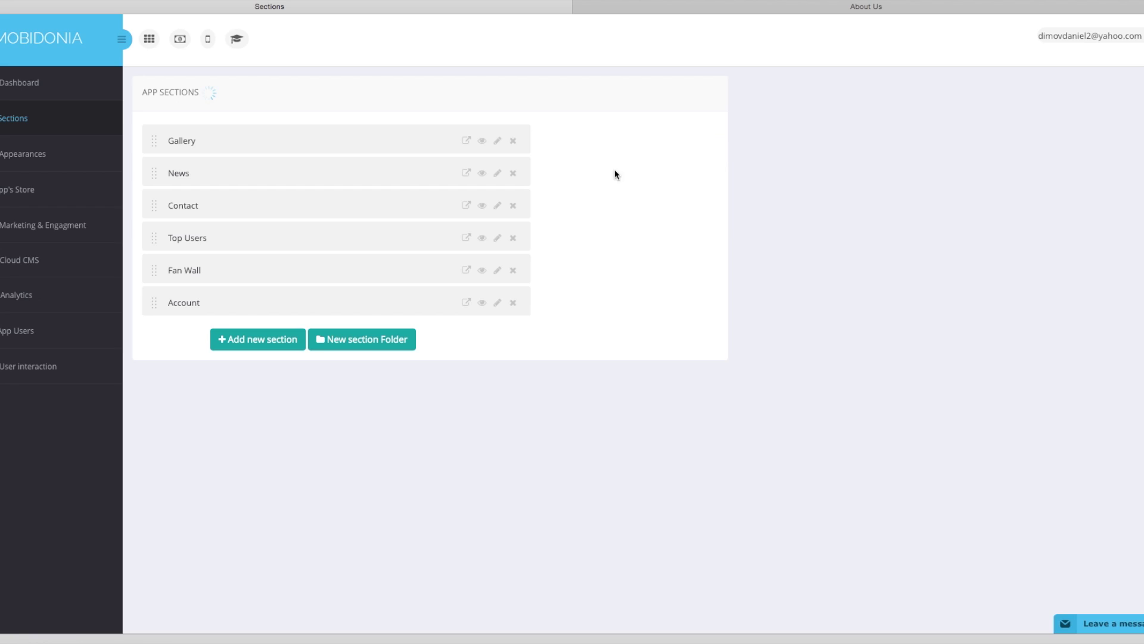
drag(156, 175, 162, 144)
Add a Web View section under Contact and rename it 'About us'.
click(268, 338)
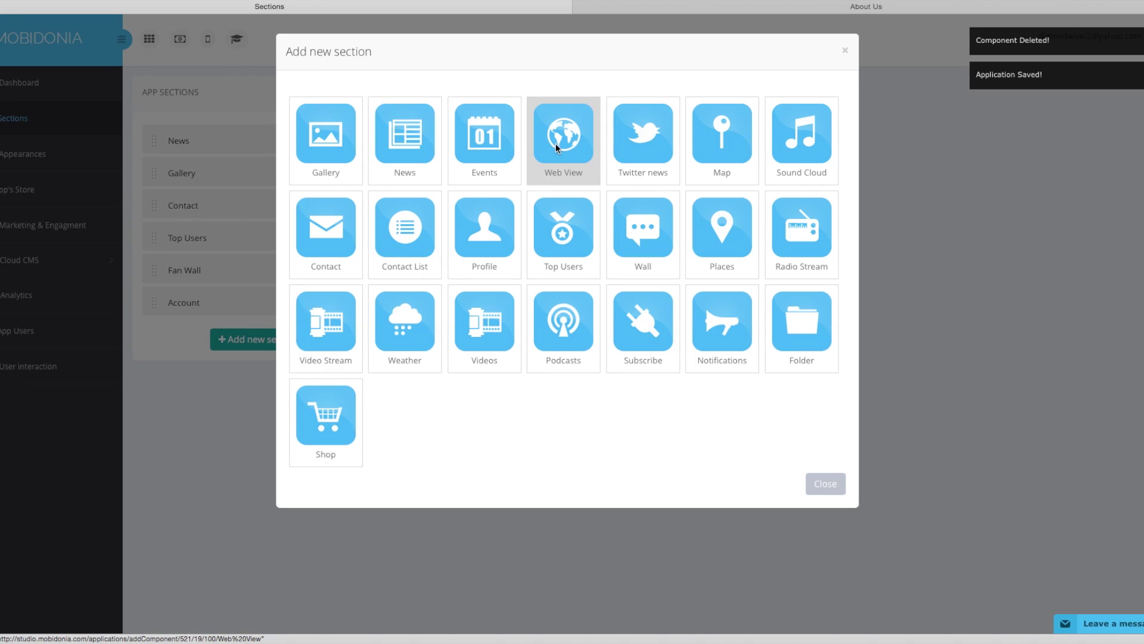
click(556, 147)
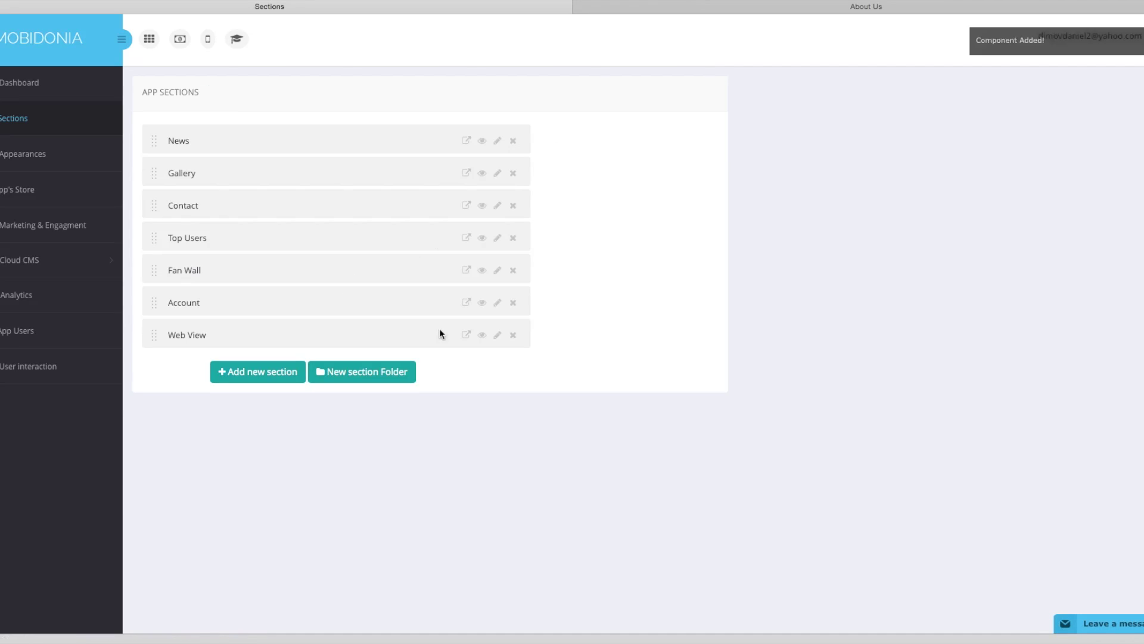
drag(149, 335, 153, 228)
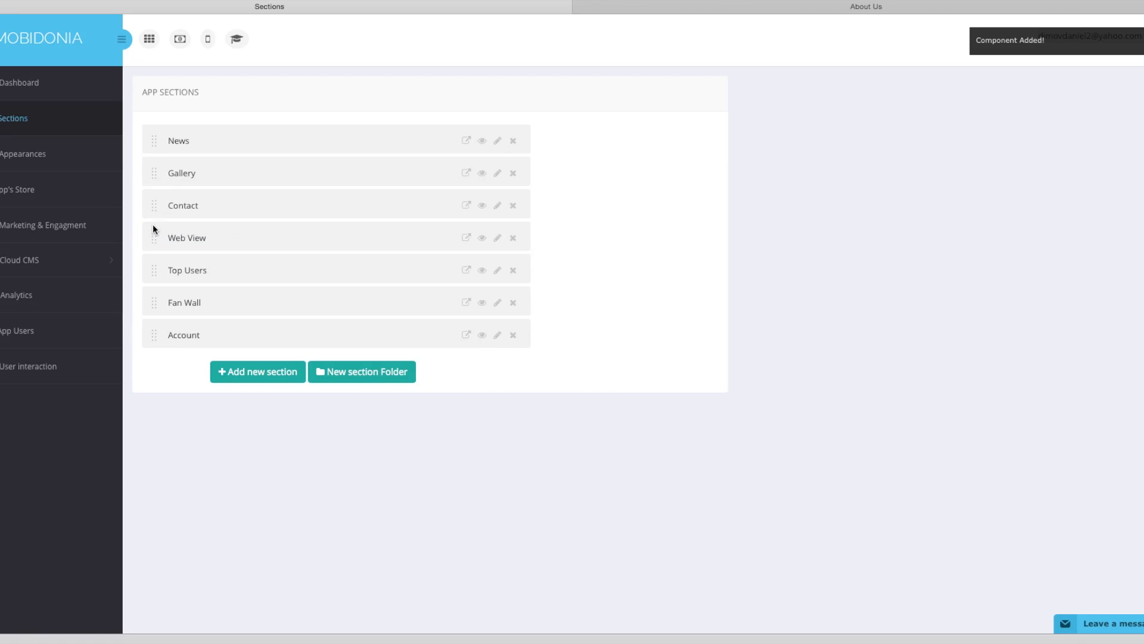
click(497, 237)
drag(455, 94, 340, 90)
text(Abo)
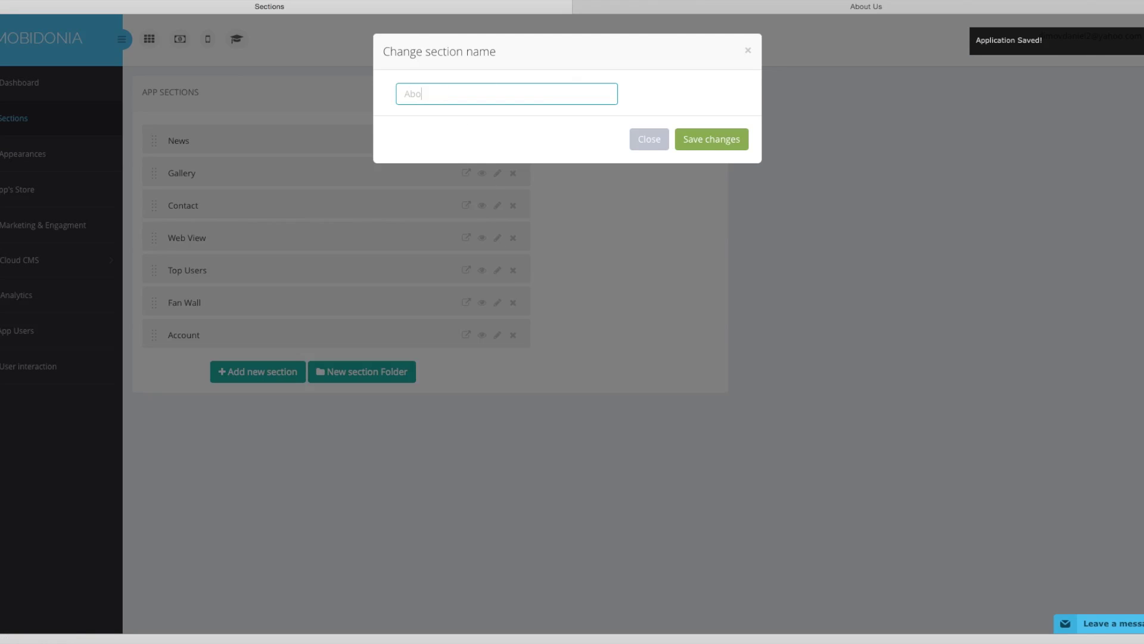
text(ut us)
click(713, 145)
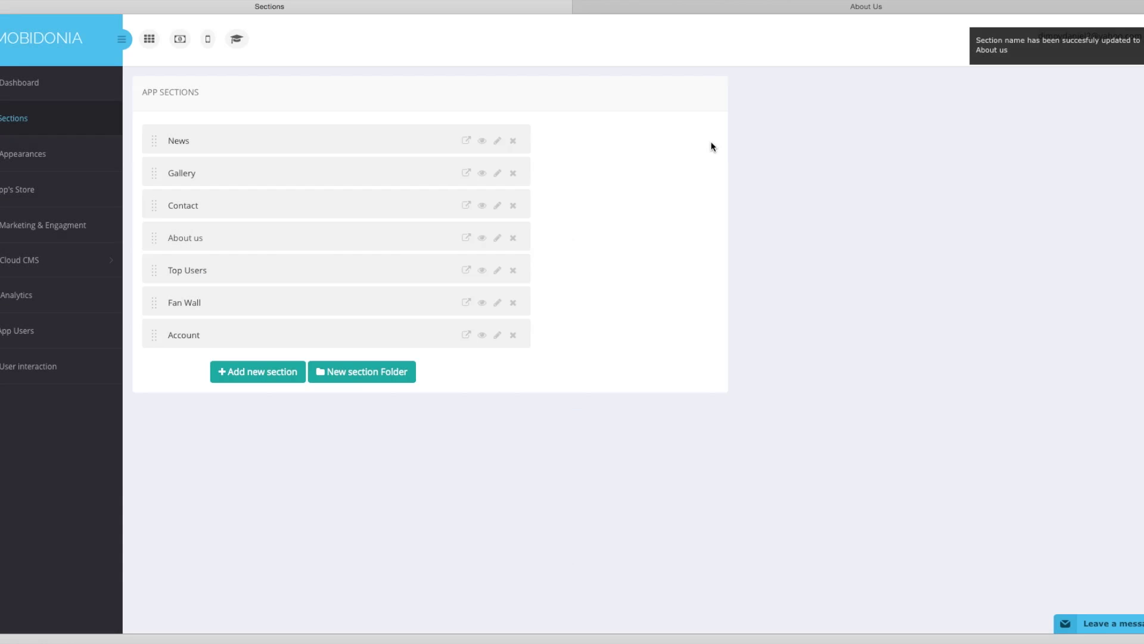
click(468, 141)
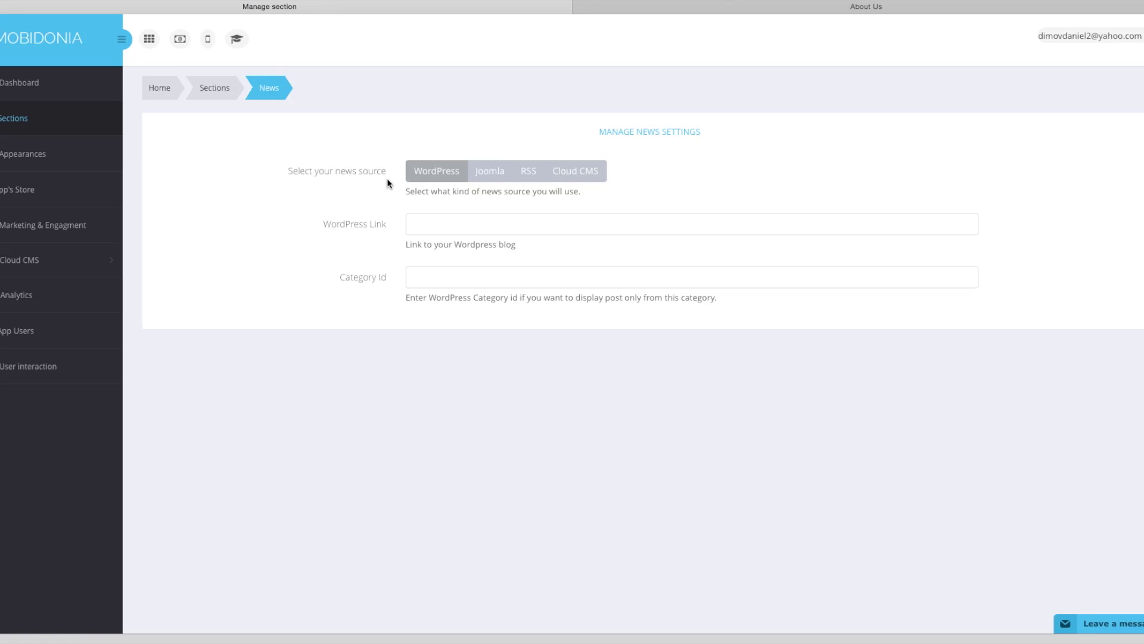
click(531, 175)
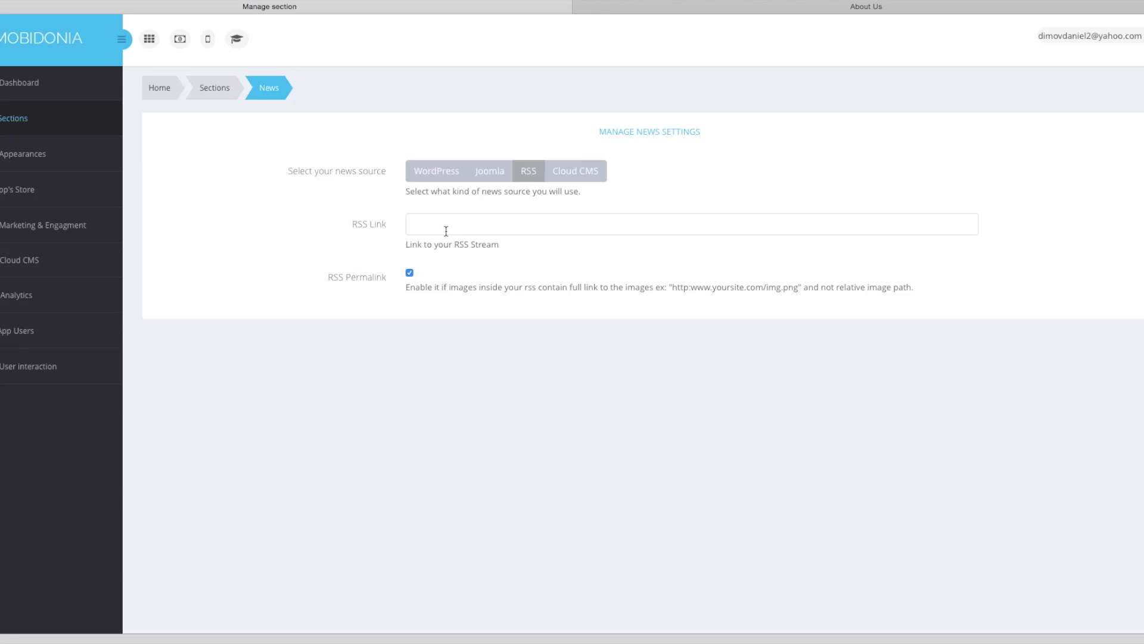
click(439, 223)
text(http://www.orm.org.mk/?format=feed&type=rss)
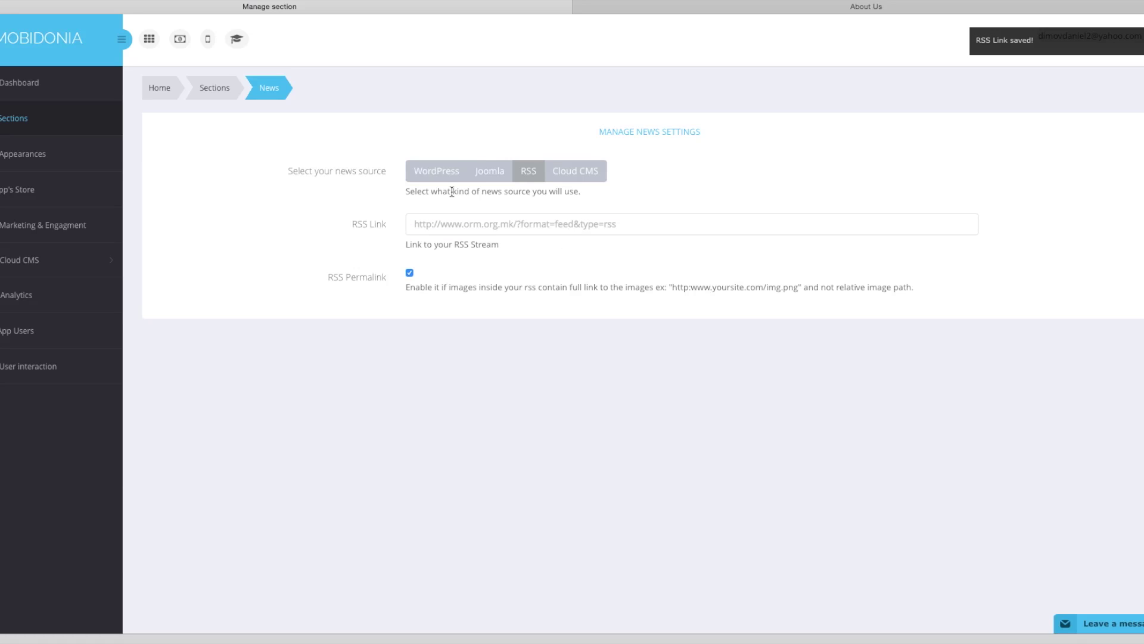
click(225, 94)
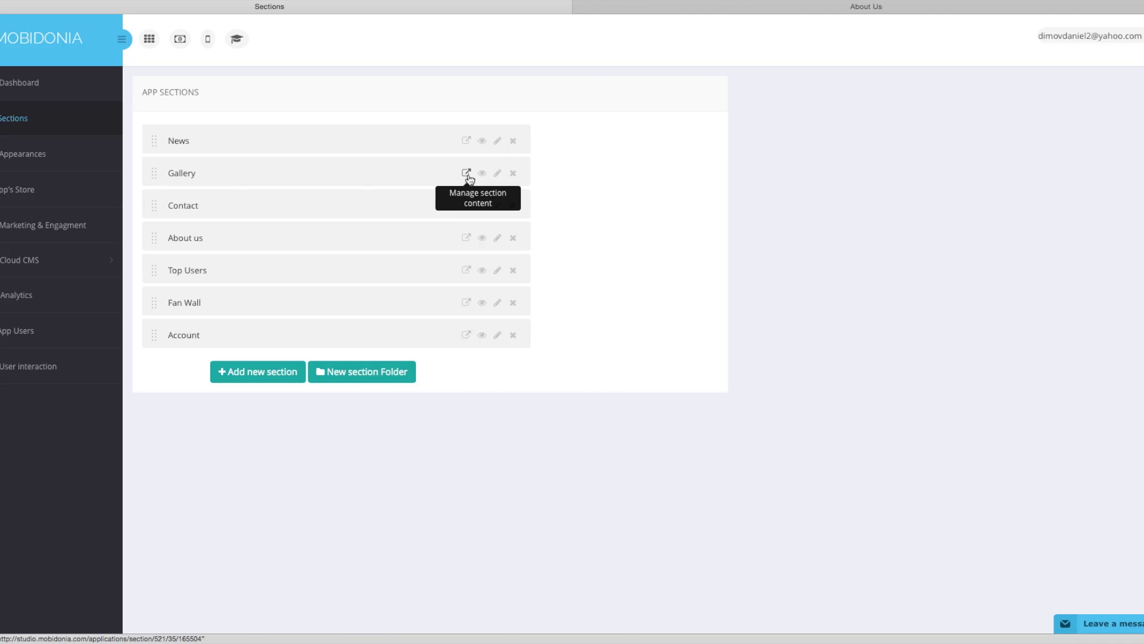
click(467, 174)
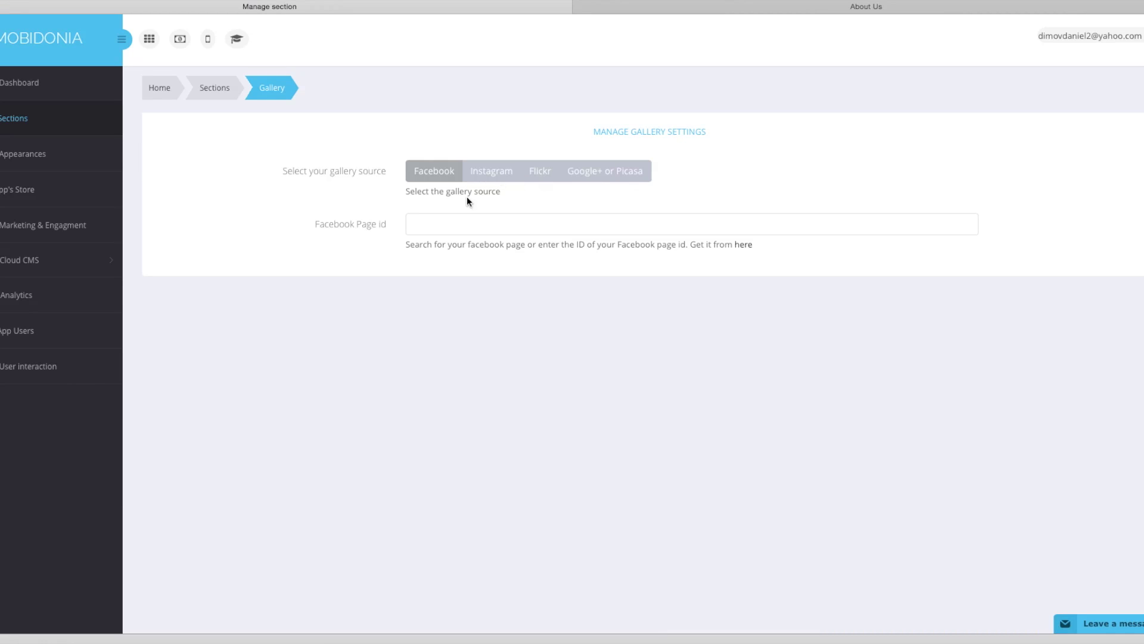
Set the Gallery's Facebook page to Organization of Employers of Macedonia, then return to Sections.
click(439, 224)
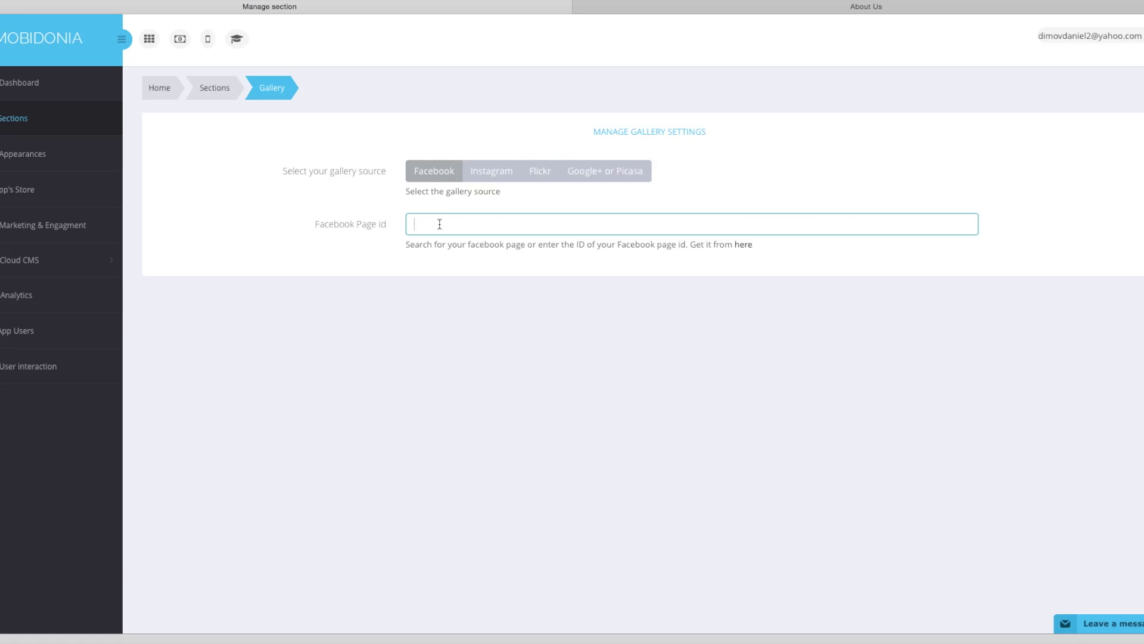
text(Organizations of)
key(BackSpace)
key(BackSpace)
key(BackSpace)
key(BackSpace)
key(BackSpace)
key(BackSpace)
key(BackSpace)
key(BackSpace)
key(BackSpace)
key(BackSpace)
key(BackSpace)
key(BackSpace)
key(BackSpace)
key(BackSpace)
text(Organiz)
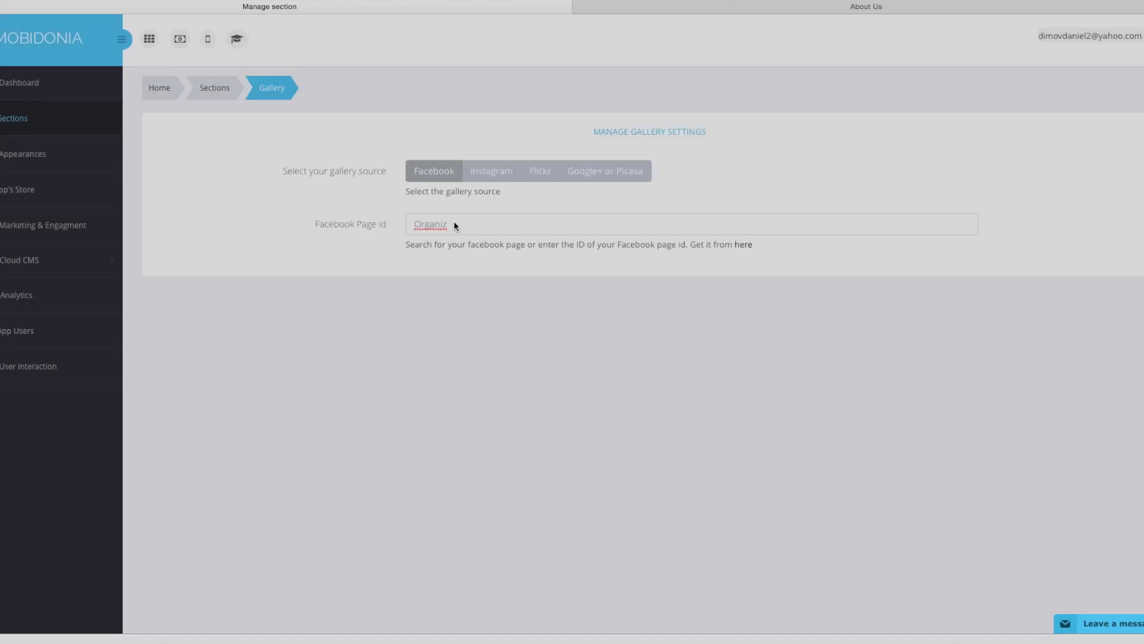
click(458, 226)
text(aniza)
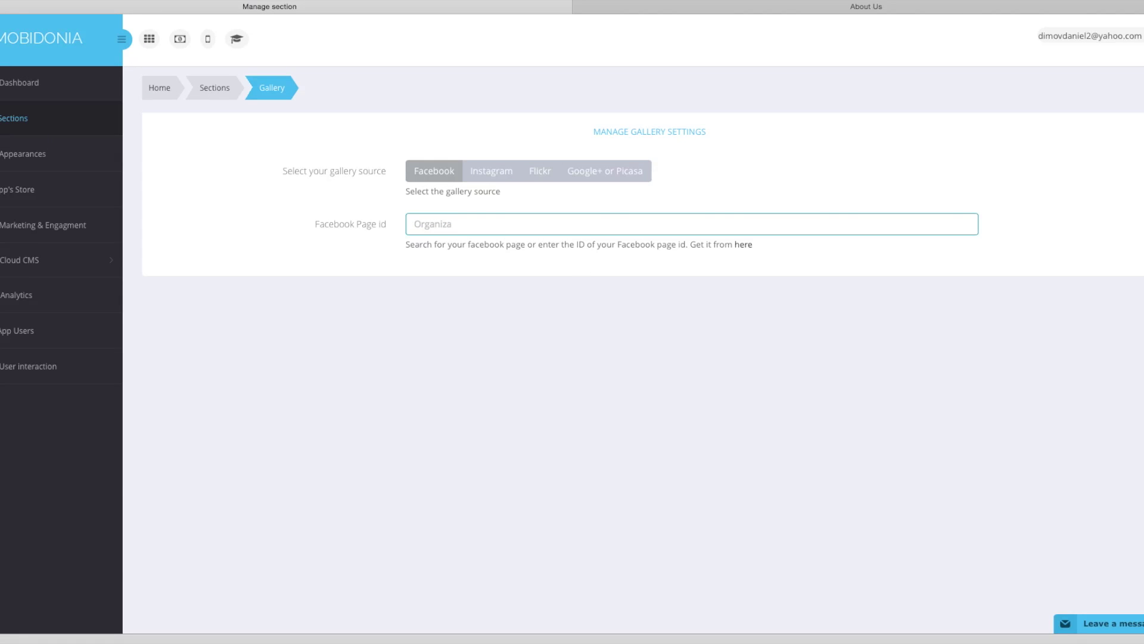
text(tion o)
text(f em)
text(Employers of Macedonia)
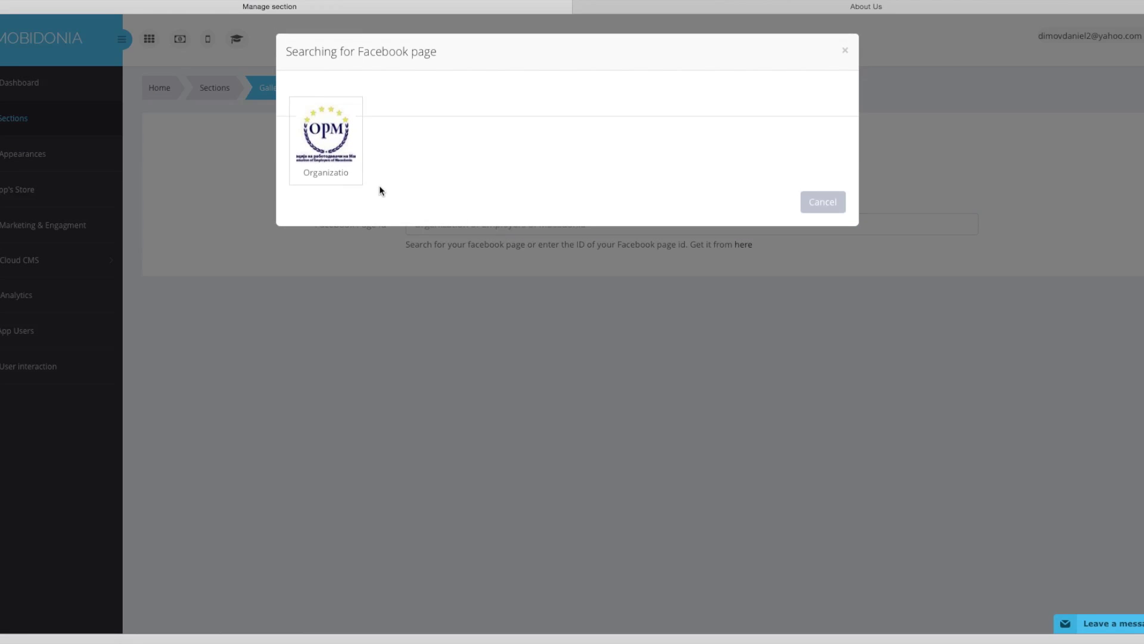
click(326, 137)
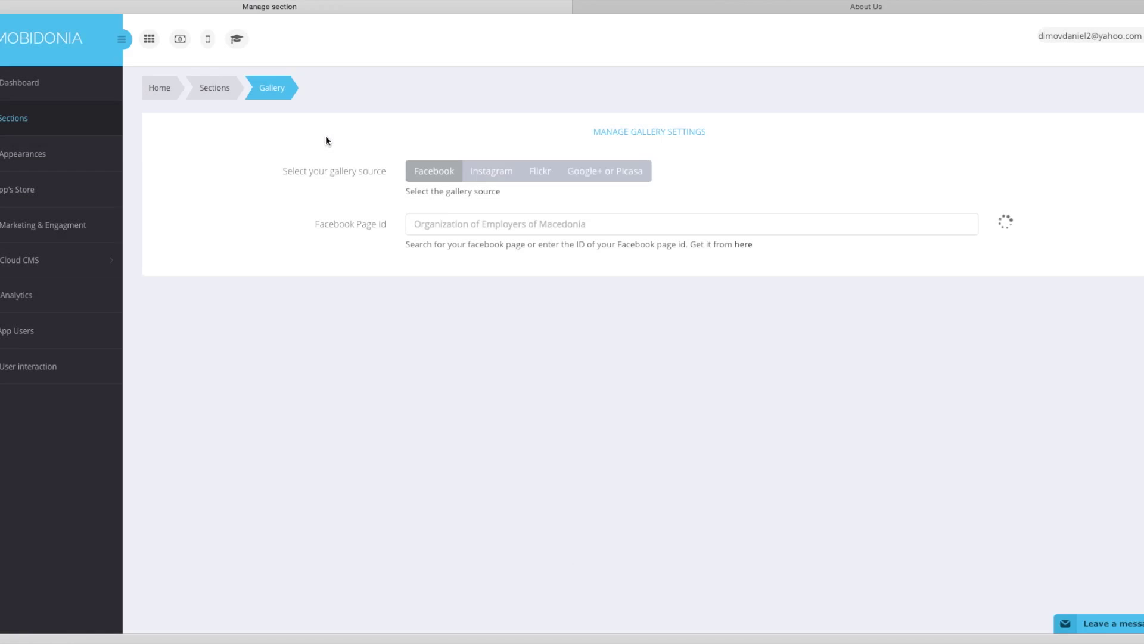
click(581, 224)
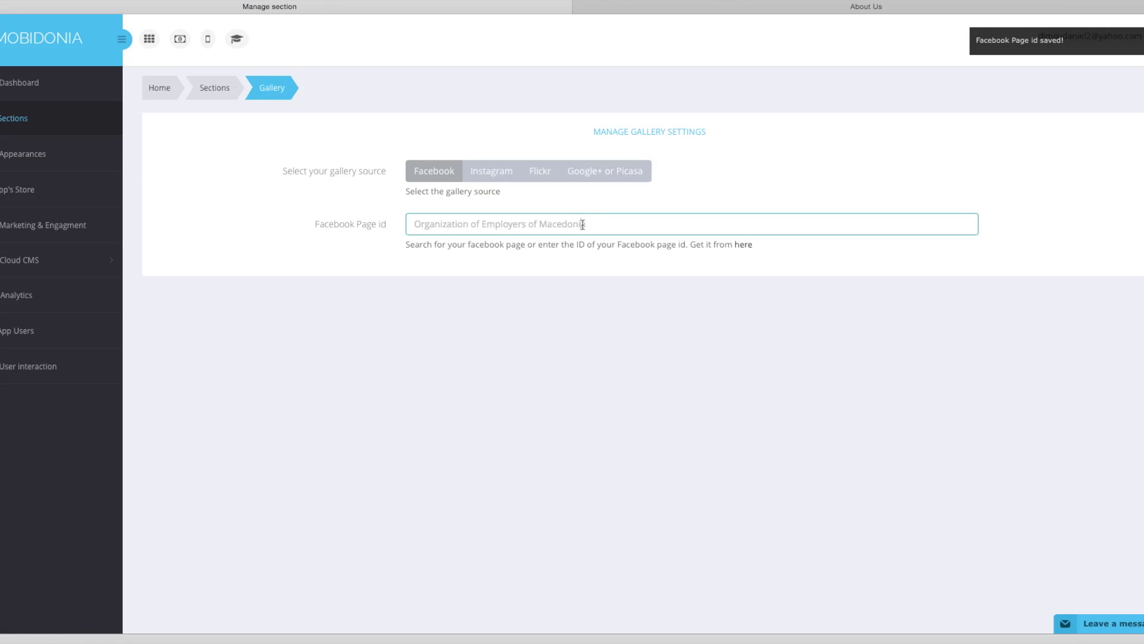
click(225, 90)
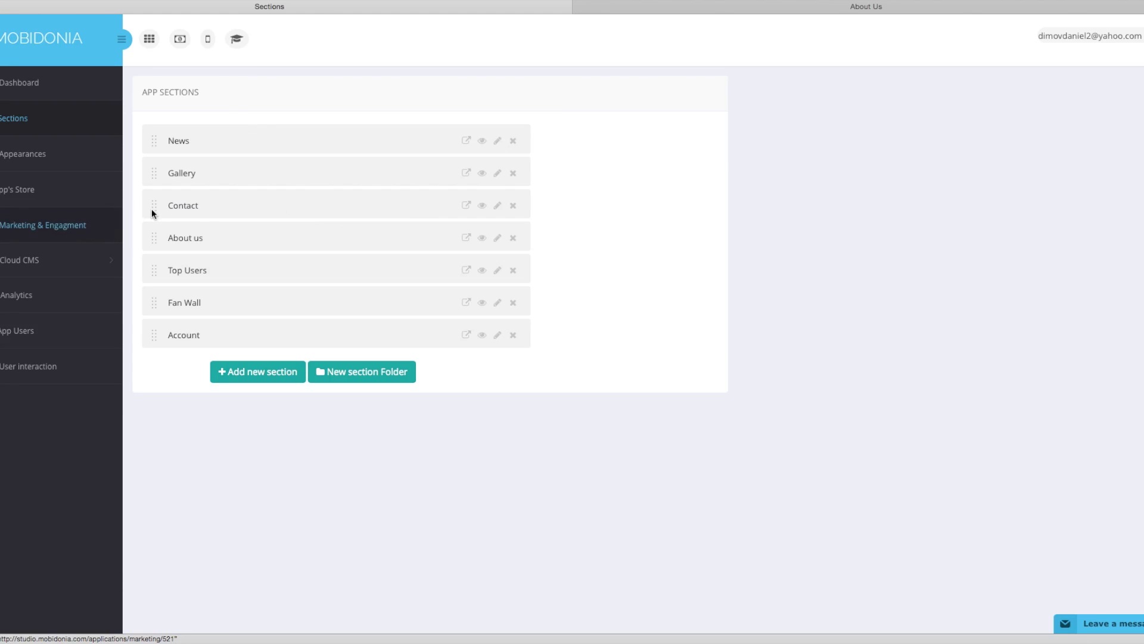
Change the Contact E-Mail entry's subtitle to the organisation's e-mail address and save it.
click(467, 206)
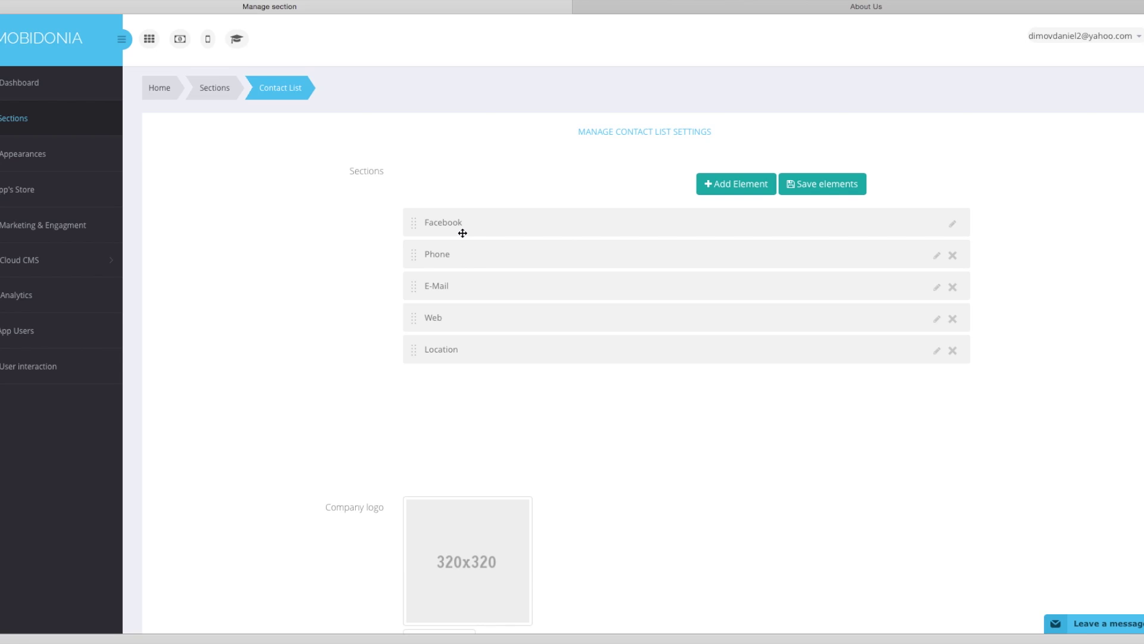
click(953, 224)
click(656, 326)
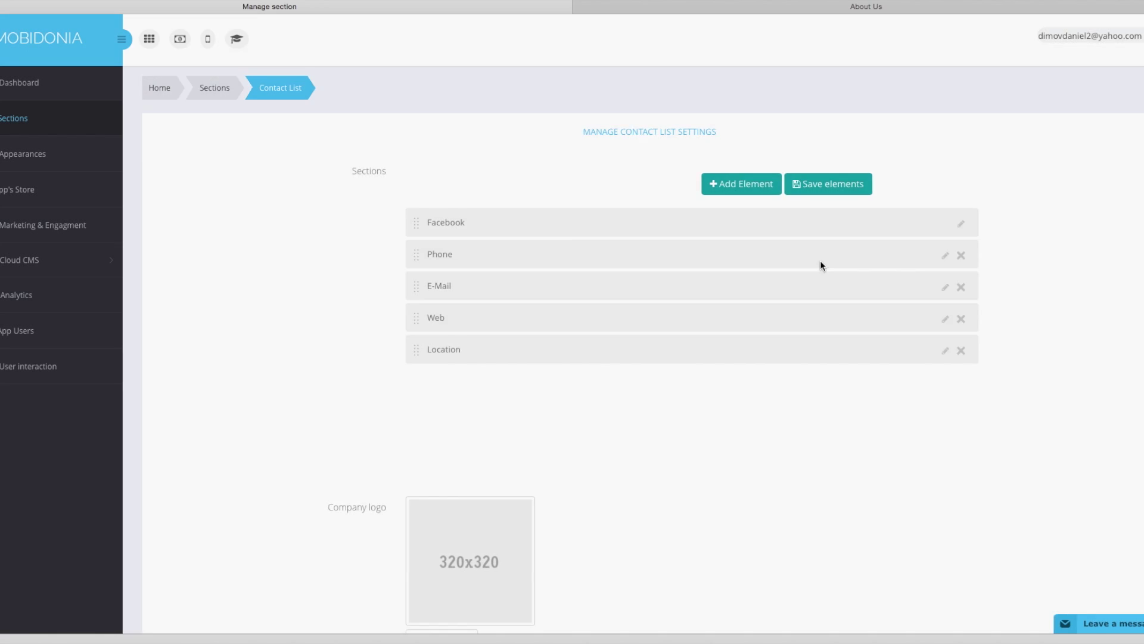
click(946, 287)
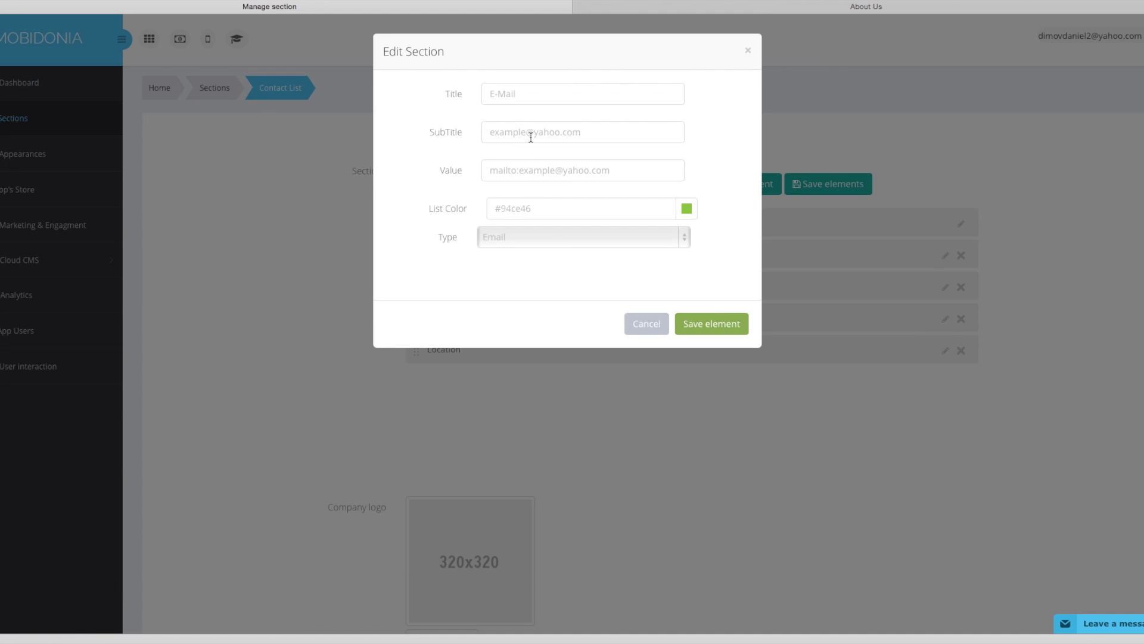
drag(578, 131, 434, 128)
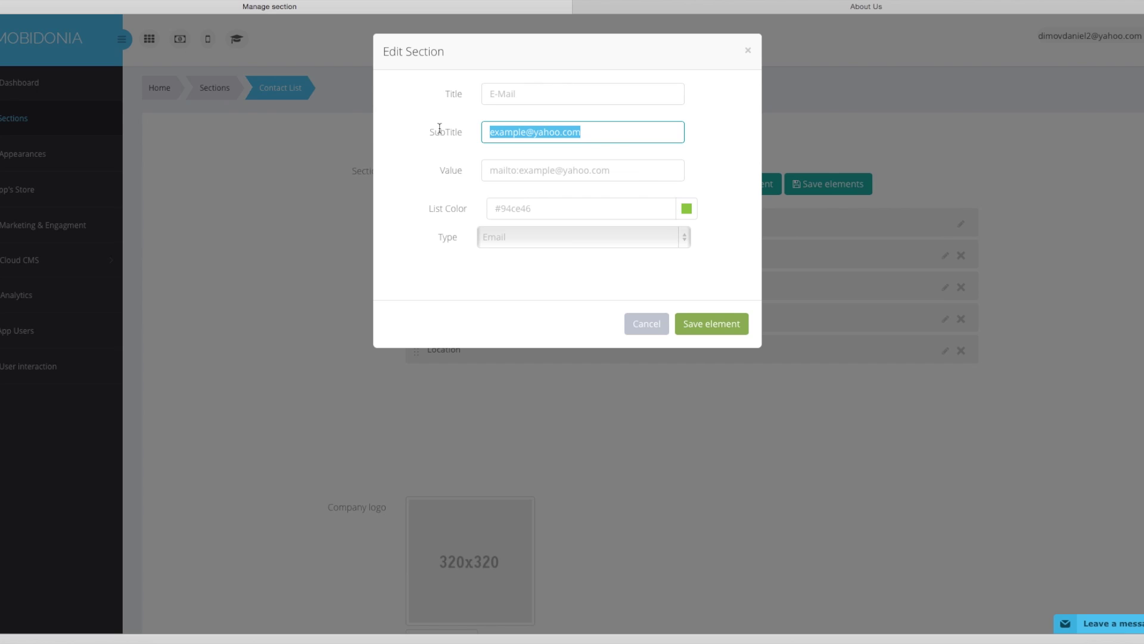
text(c)
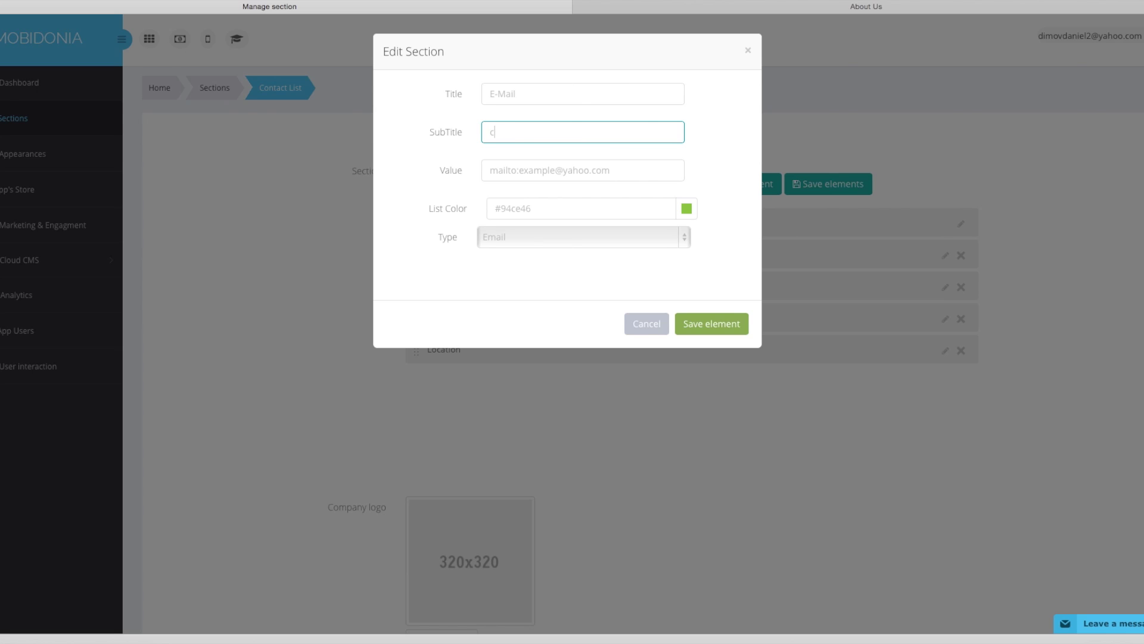
key(BackSpace)
key(super+a)
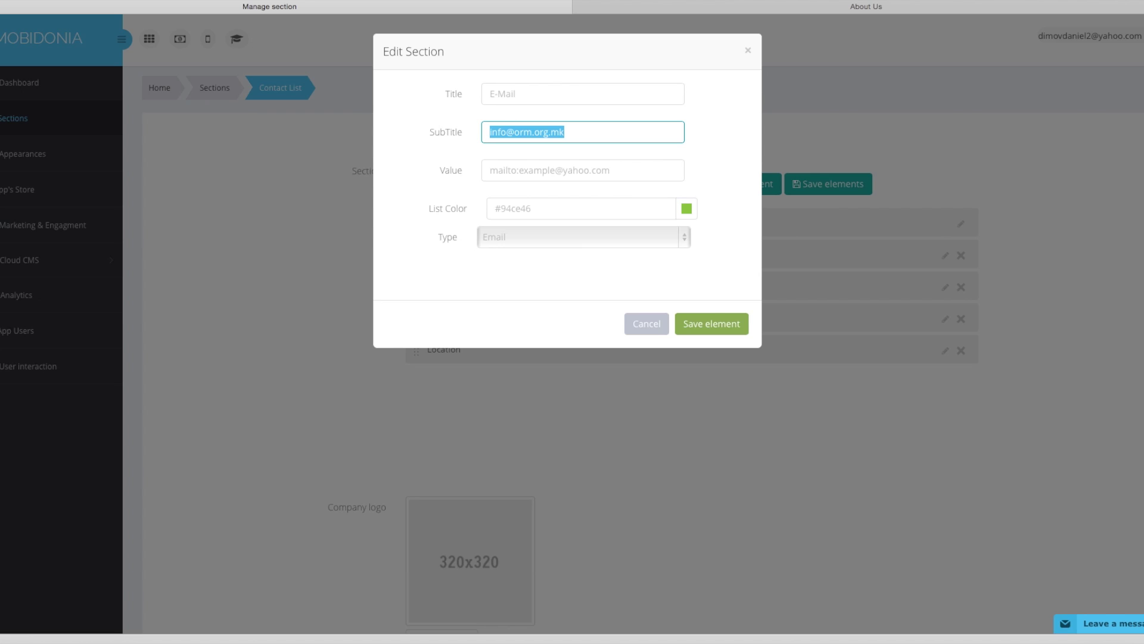
click(519, 171)
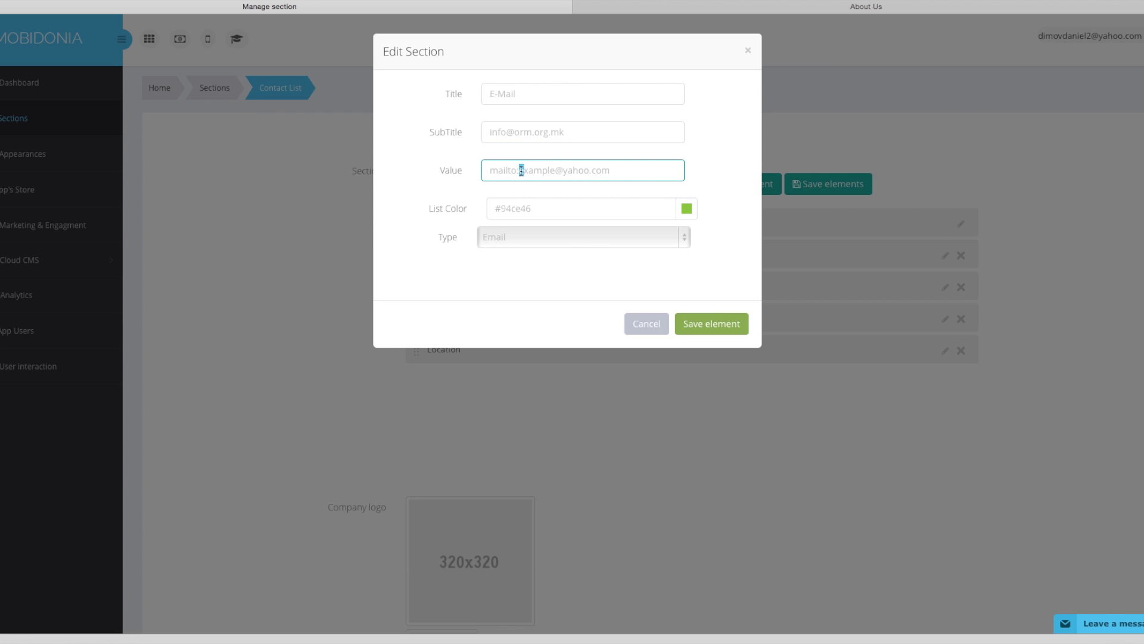
triple_click(574, 171)
drag(613, 171, 519, 170)
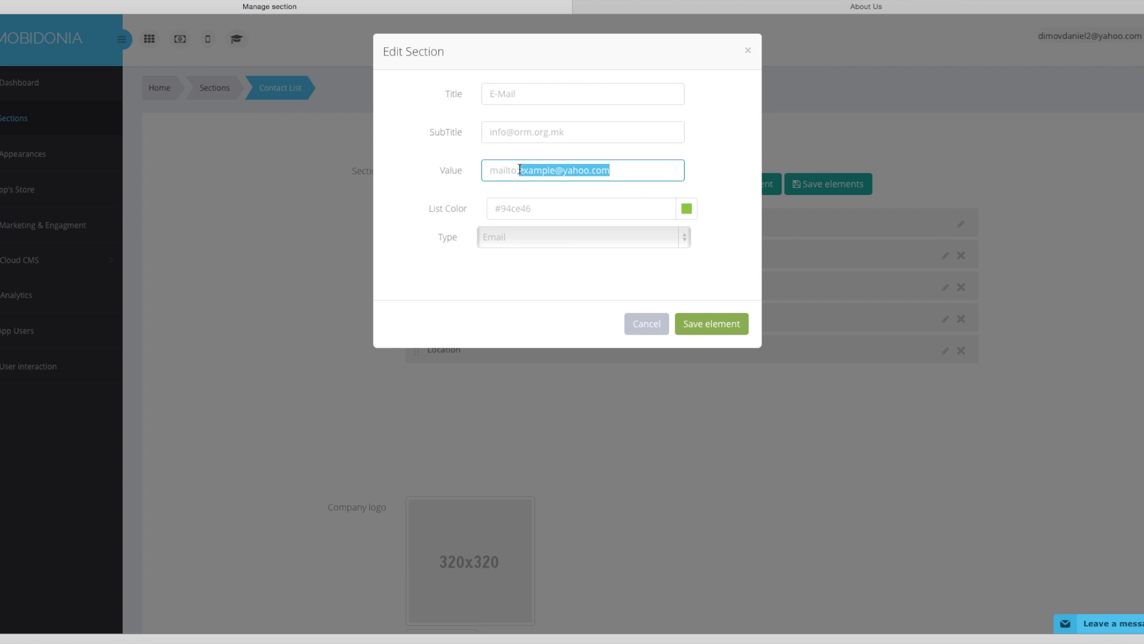
click(713, 322)
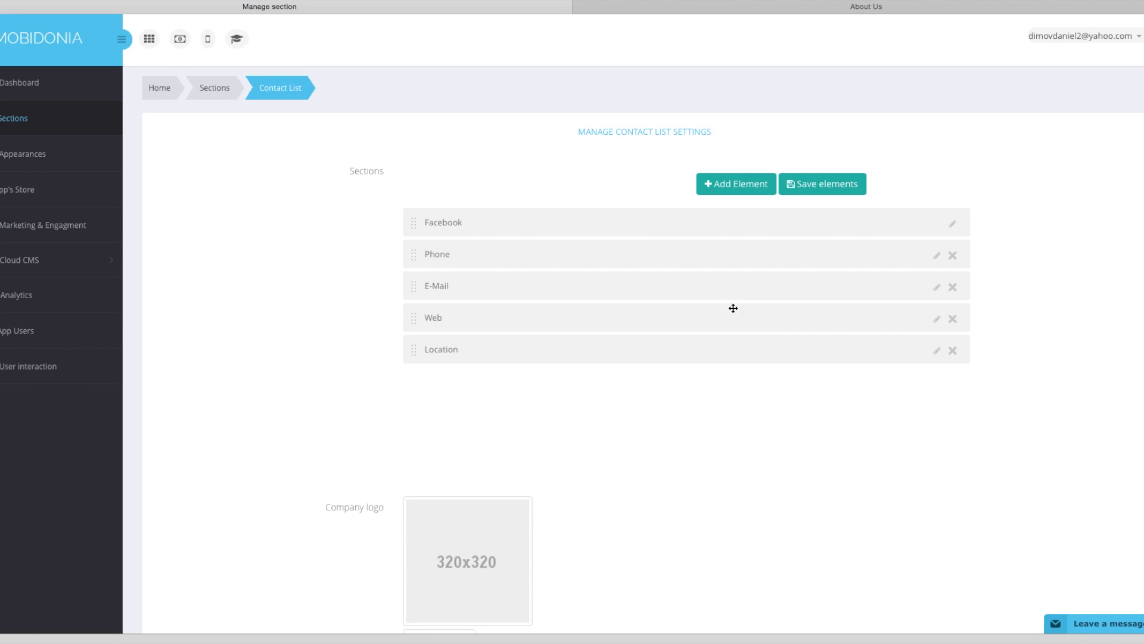
Set the Web entry subtitle to orm.org.mk in colour #ff0000, keeping WebLink type, and save all entries.
click(937, 322)
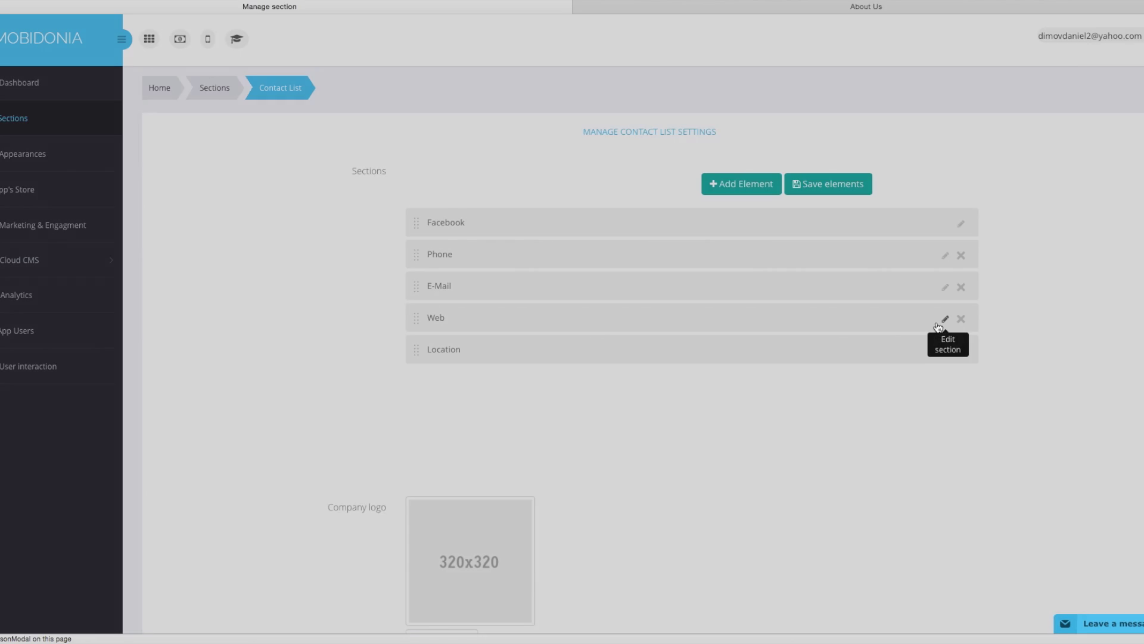
drag(534, 138, 460, 125)
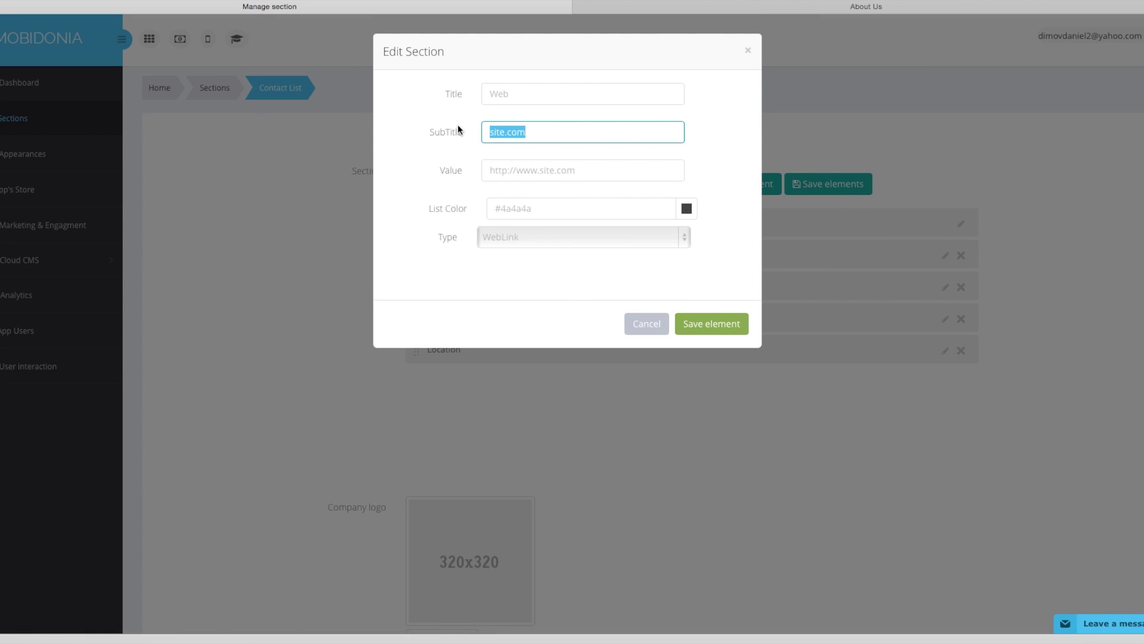
text(orm.org.mk)
double_click(500, 141)
drag(539, 170, 601, 171)
text(v)
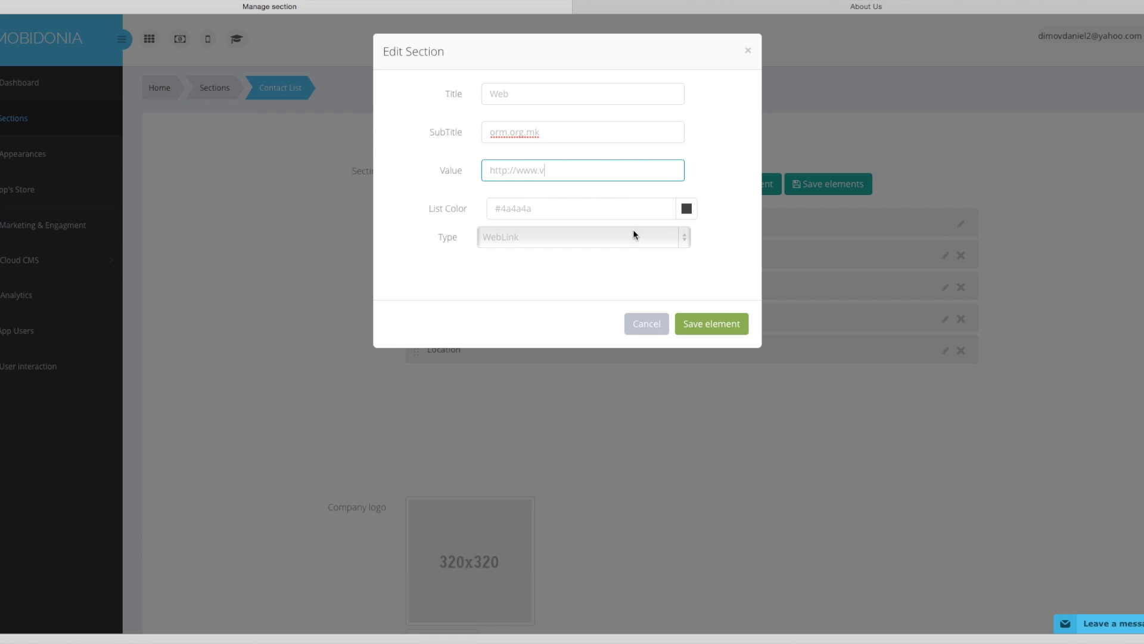
click(688, 210)
click(708, 201)
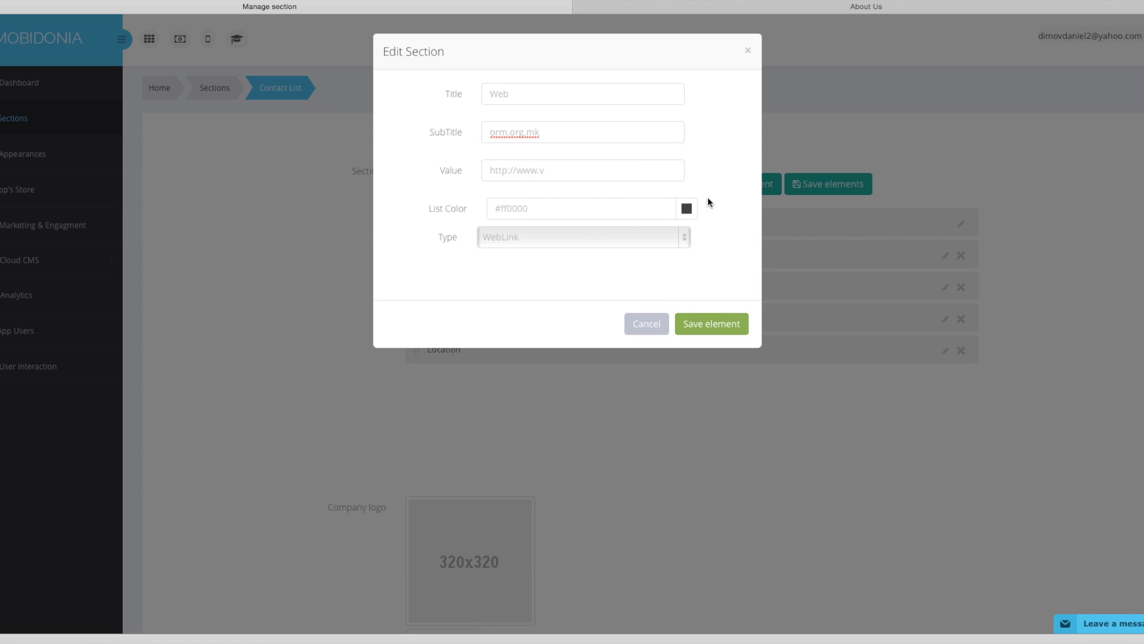
click(686, 240)
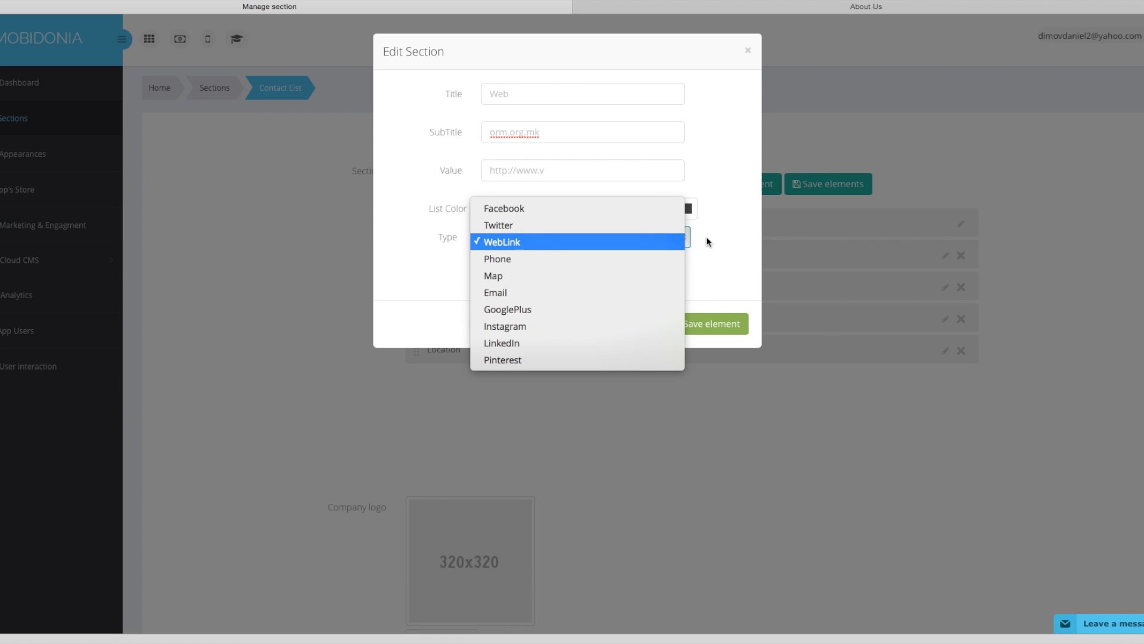
click(713, 241)
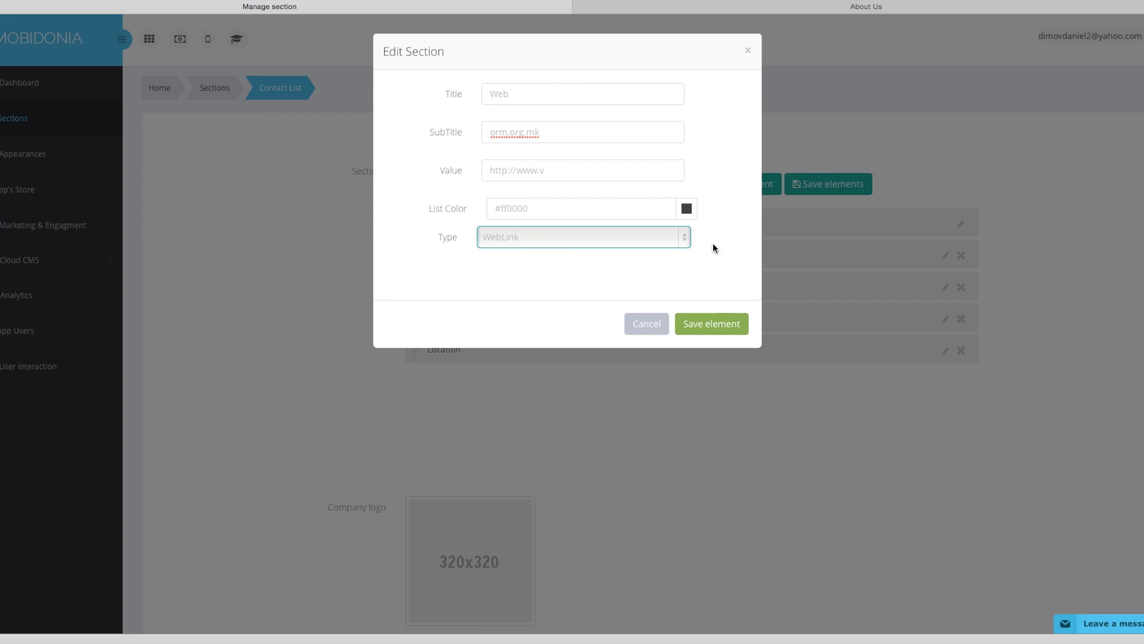
click(717, 325)
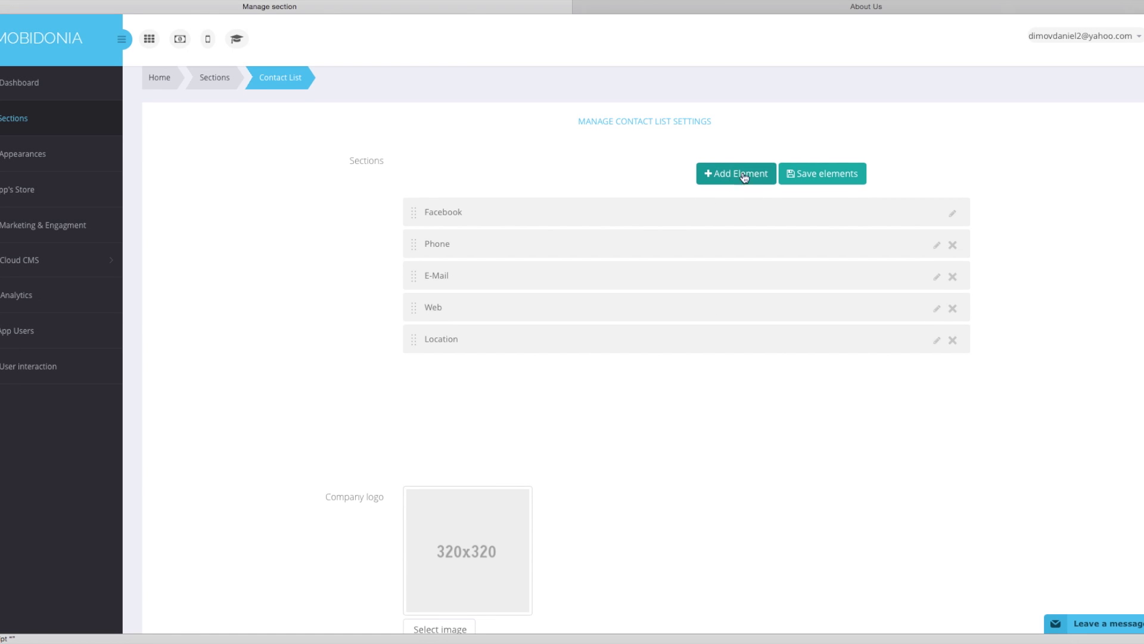
click(816, 176)
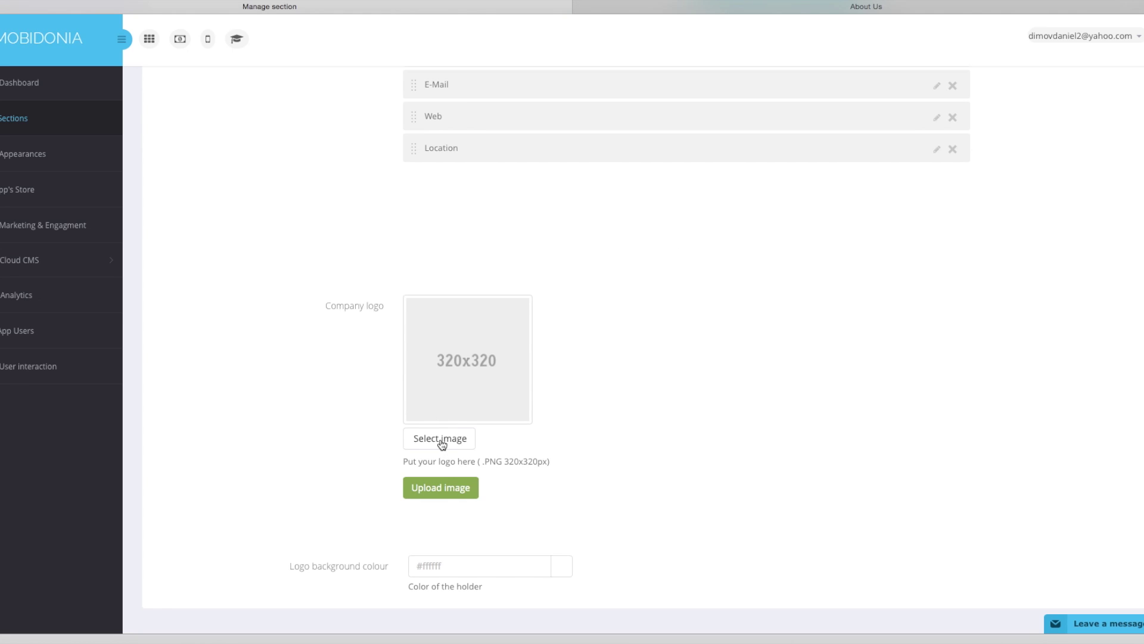
Upload orm_320.png as the Contact section's company logo.
click(440, 440)
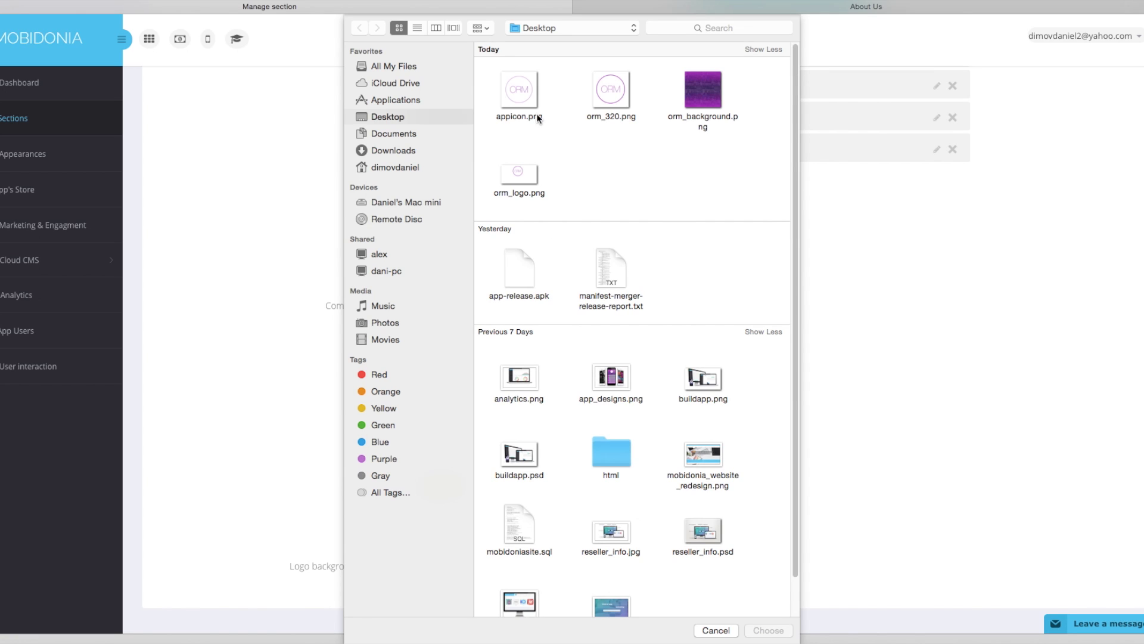
click(617, 101)
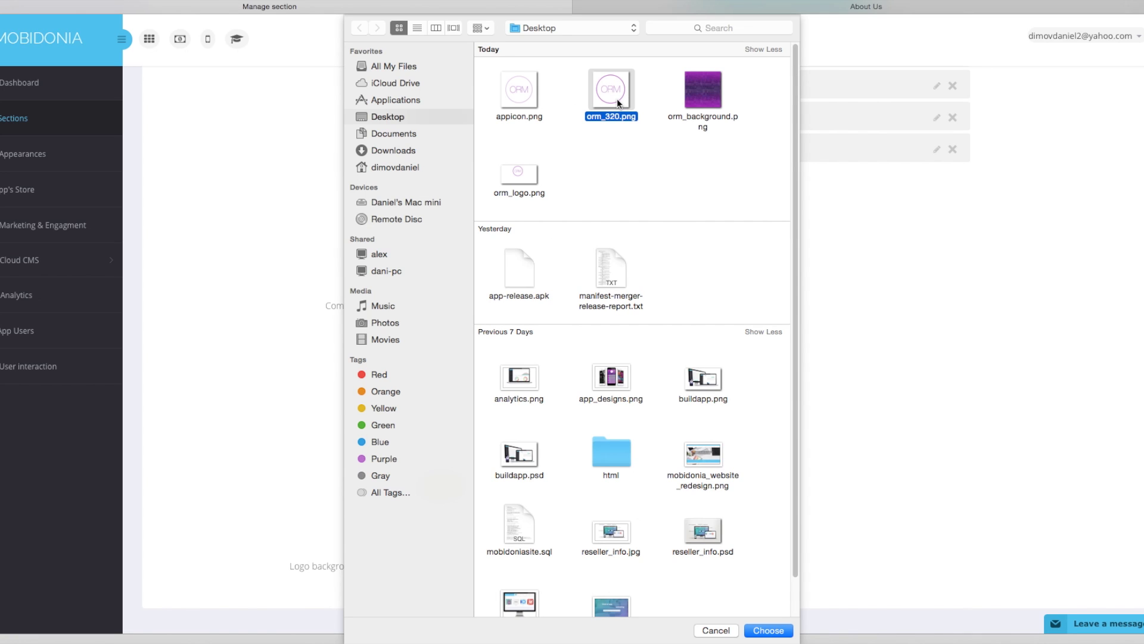
click(774, 630)
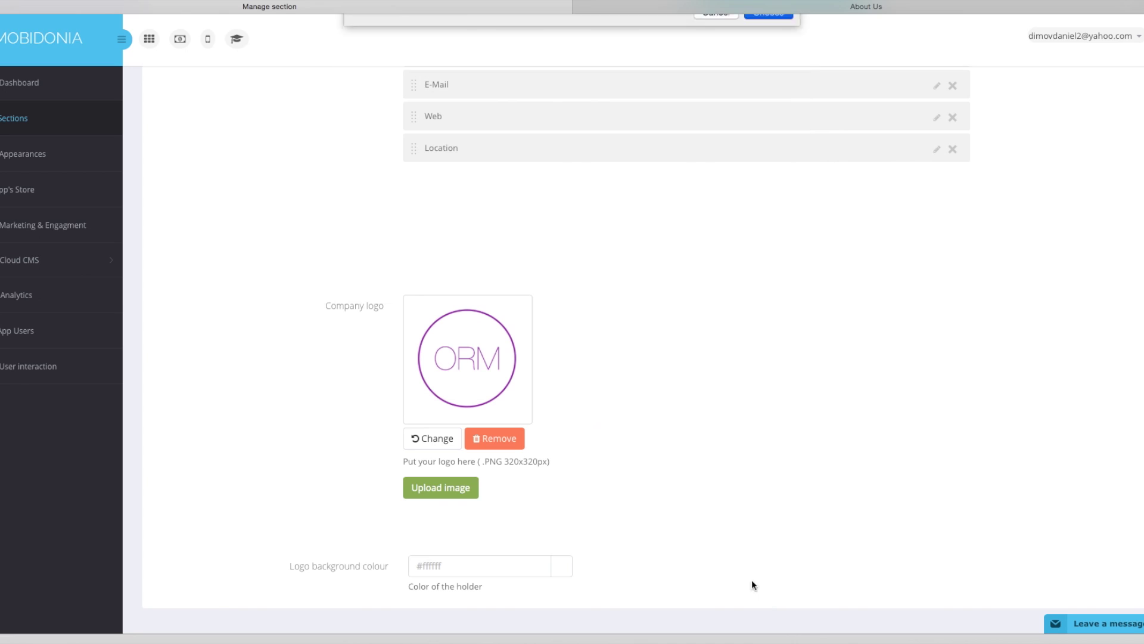
click(475, 492)
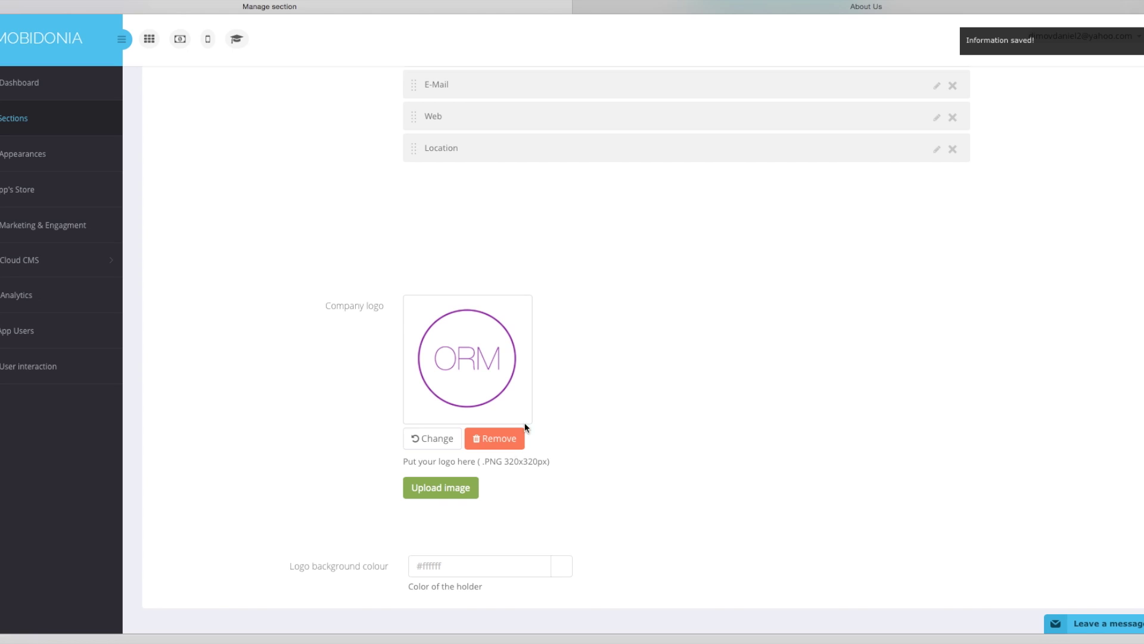
Change the logo background colour to #00ffffff.
click(421, 567)
text(00)
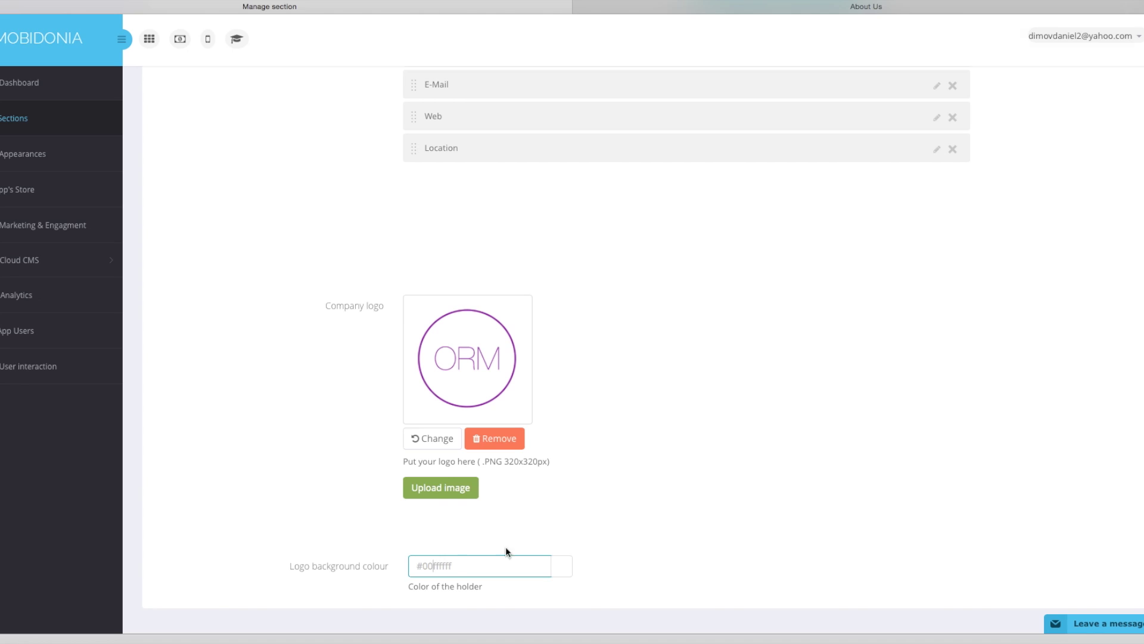
click(558, 508)
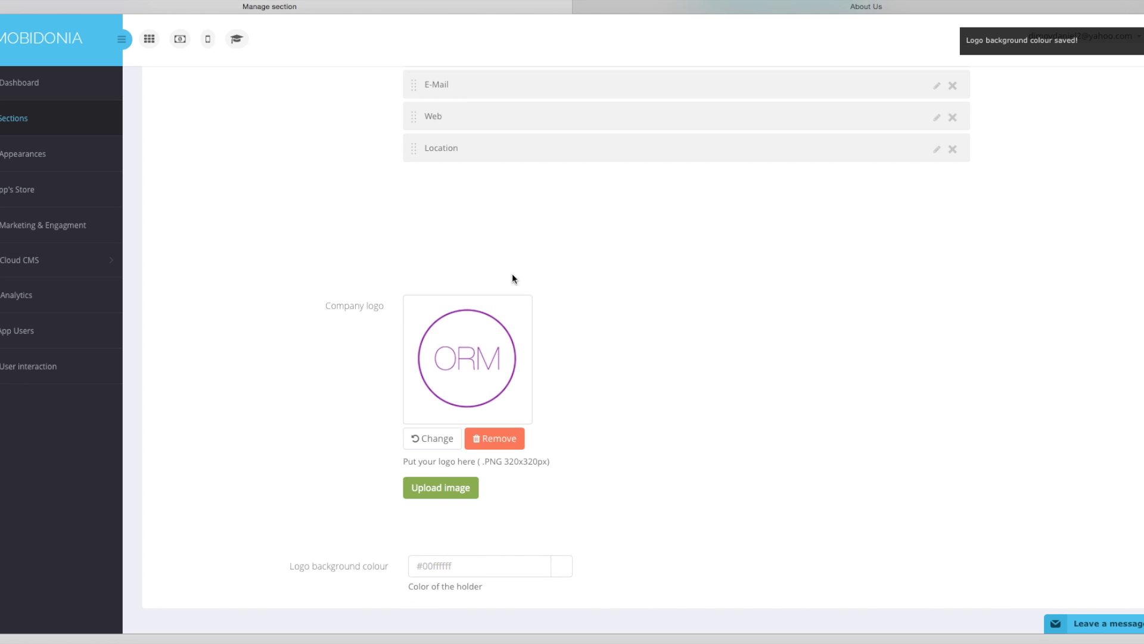
scroll(513, 273, up, 5)
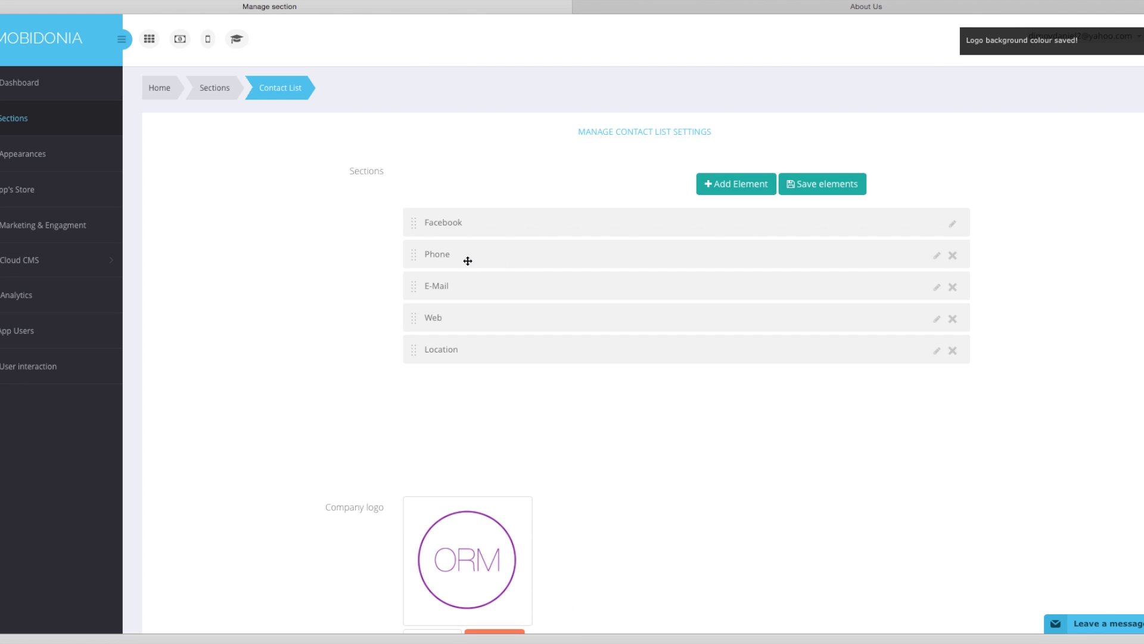
Copy the organisation's About Us text into the About us web view editor.
click(201, 88)
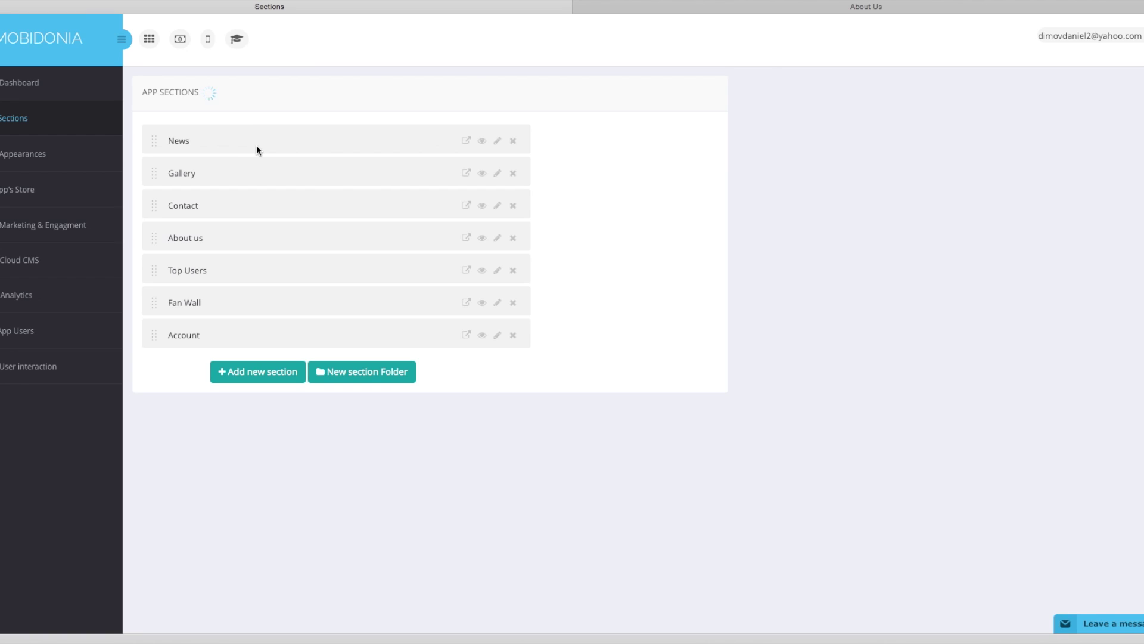
click(467, 236)
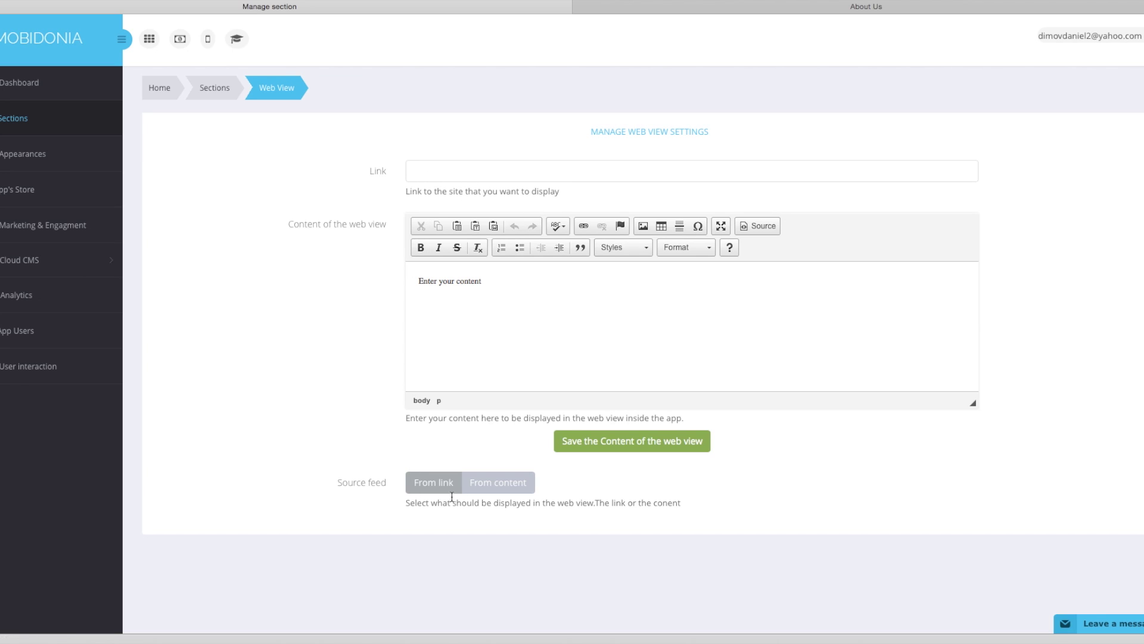
drag(500, 293, 420, 276)
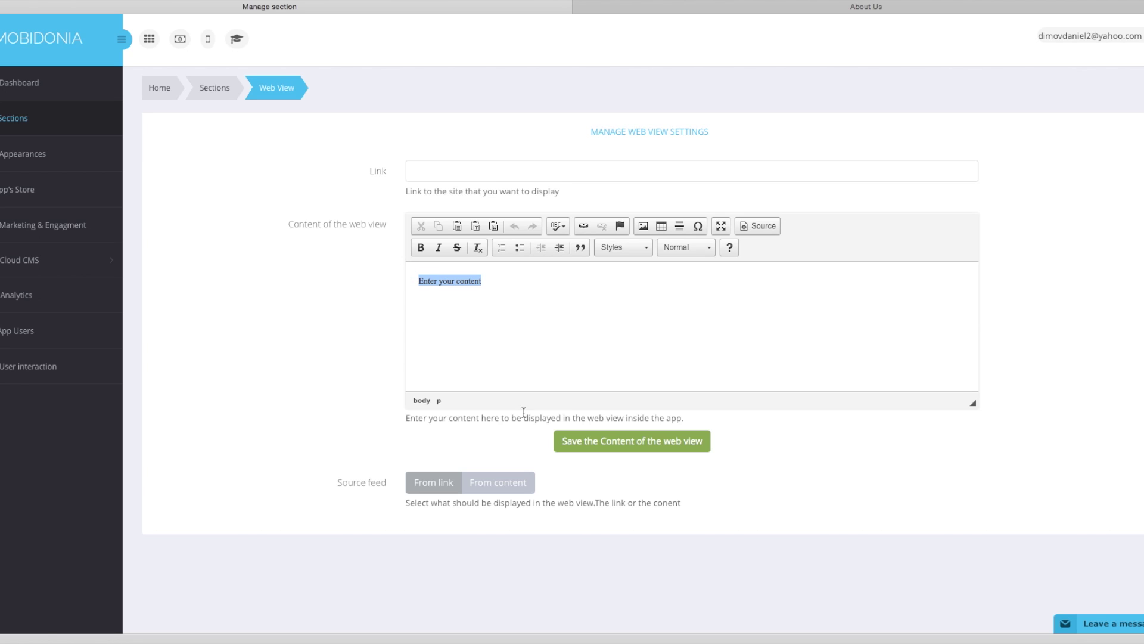
click(629, 7)
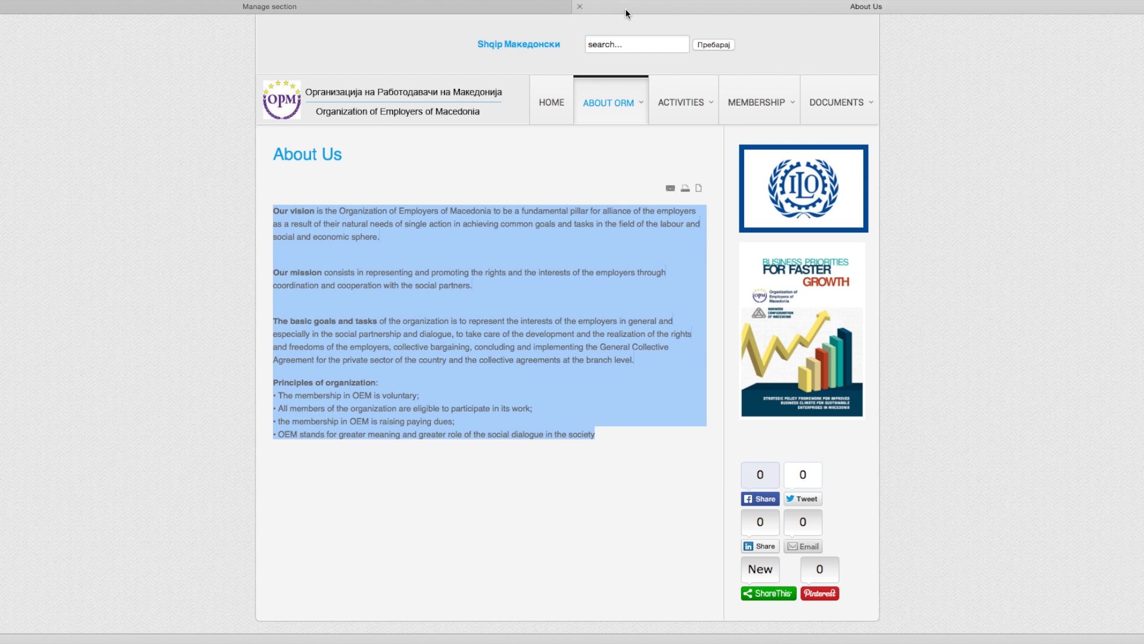
right_click(337, 220)
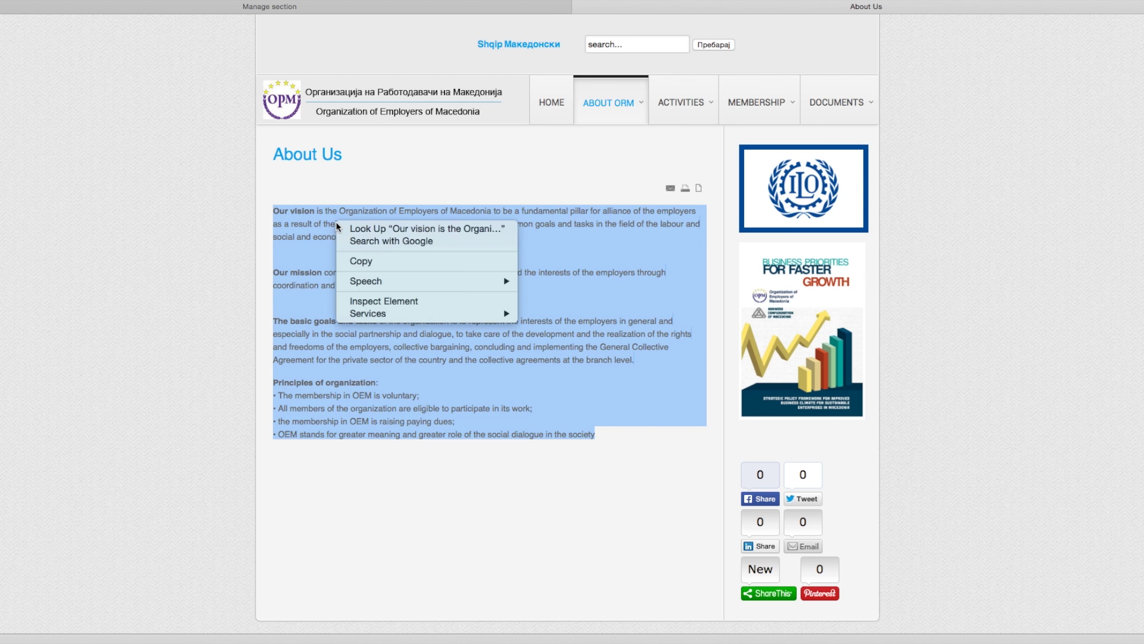
click(360, 261)
click(440, 9)
right_click(466, 281)
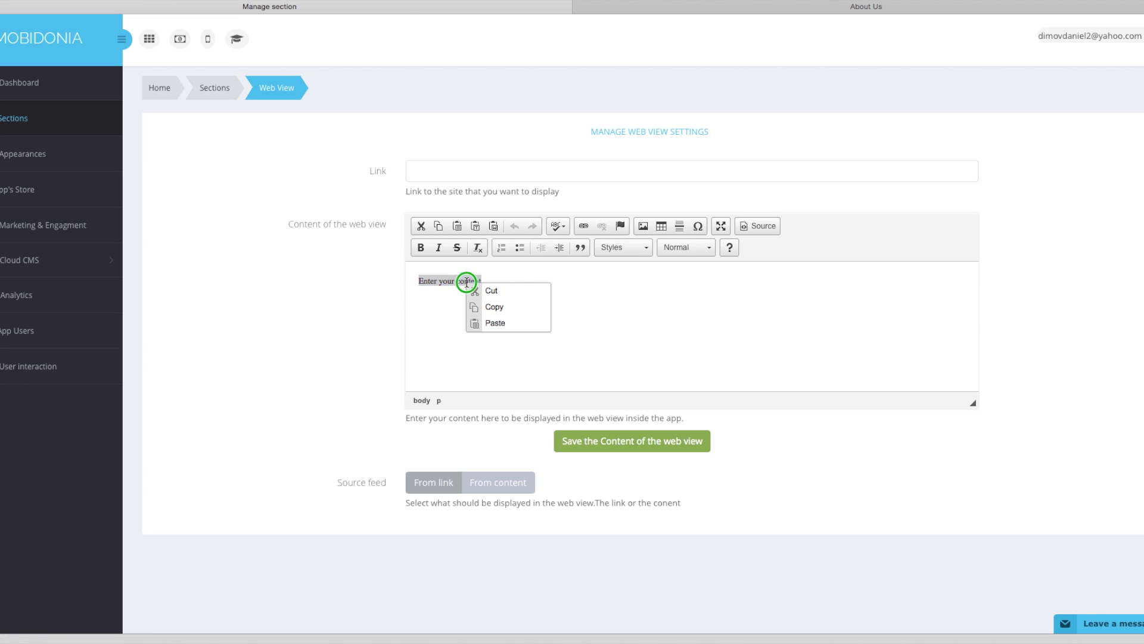
click(499, 322)
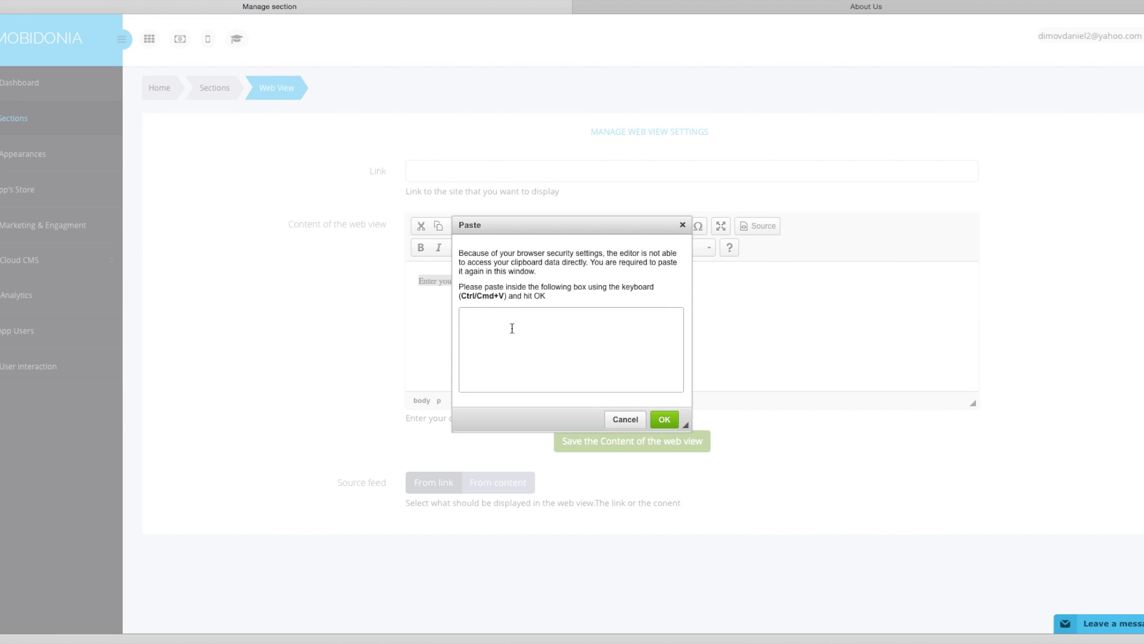
key(ctrl+v)
click(665, 419)
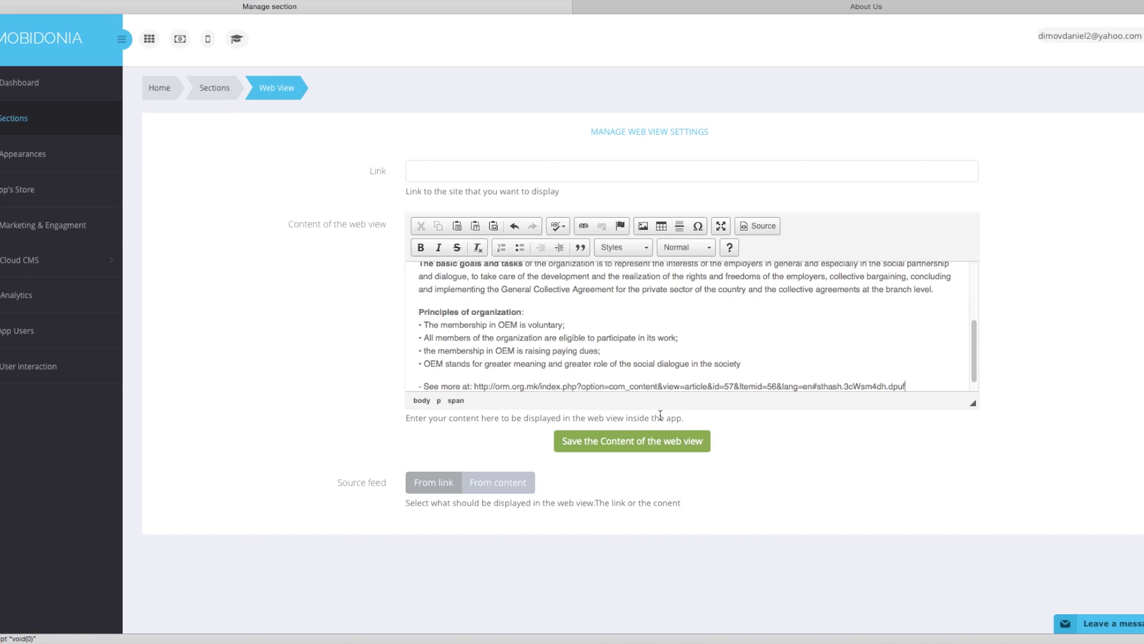
Delete the 'See more at' line, save the content, and display it From content.
drag(474, 386, 955, 387)
key(BackSpace)
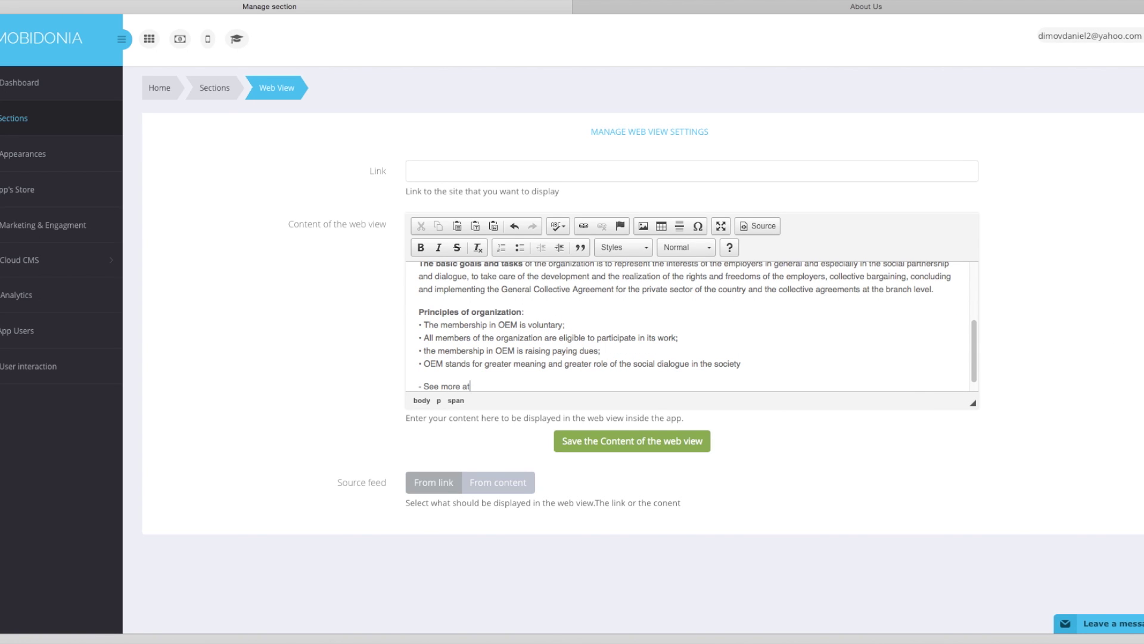
key(BackSpace)
key(BackSpace)
key(BackSpace)
key(BackSpace)
key(BackSpace)
key(BackSpace)
key(BackSpace)
key(BackSpace)
key(BackSpace)
key(BackSpace)
key(BackSpace)
key(BackSpace)
key(BackSpace)
click(608, 450)
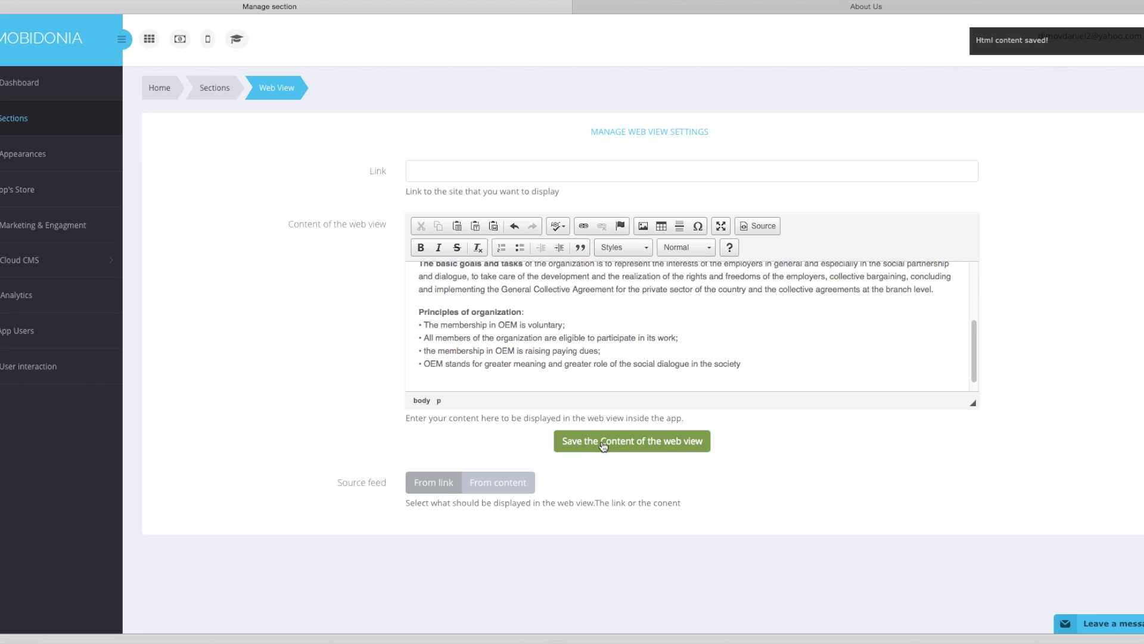
click(499, 488)
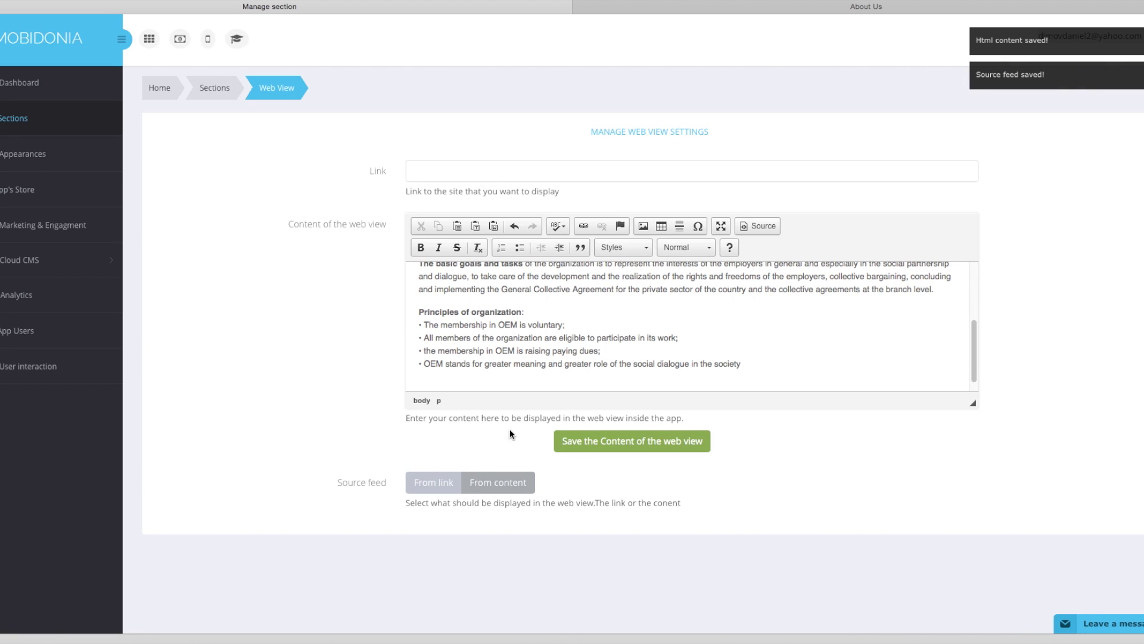
click(216, 88)
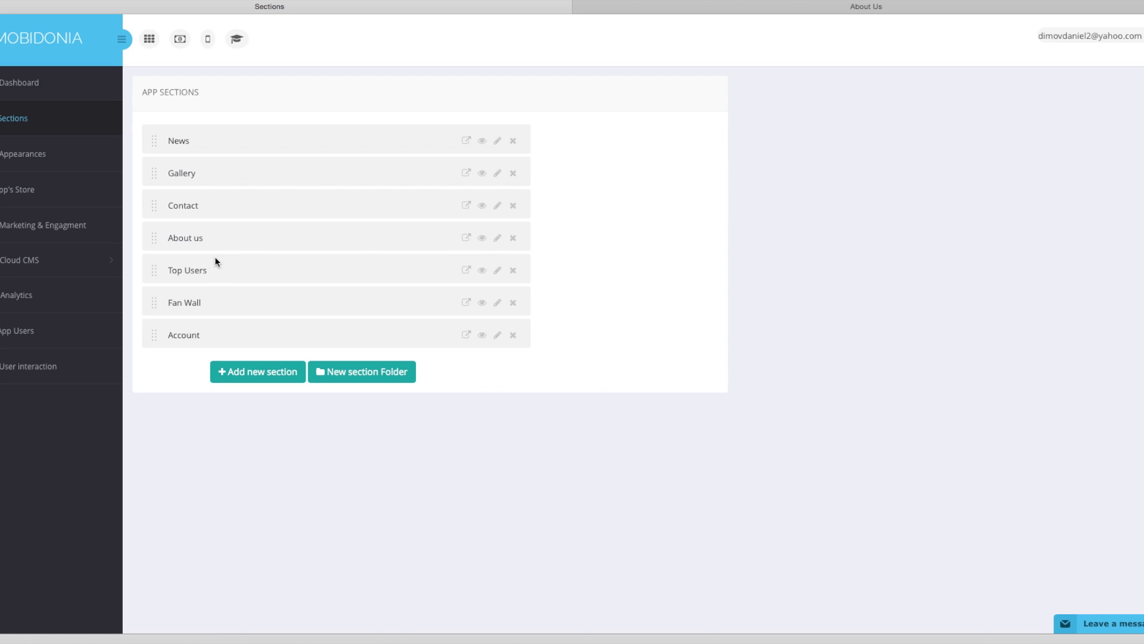
Open Appearances, look through Advanced mode's per-screen image options, then return to Easy mode.
click(66, 156)
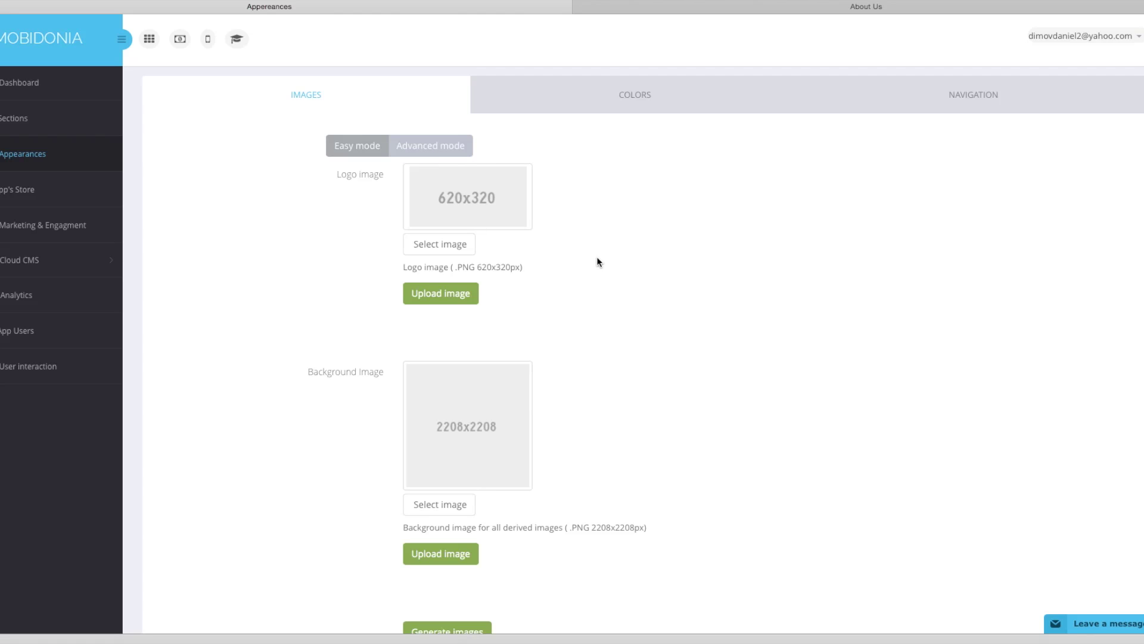
scroll(487, 295, down, 2)
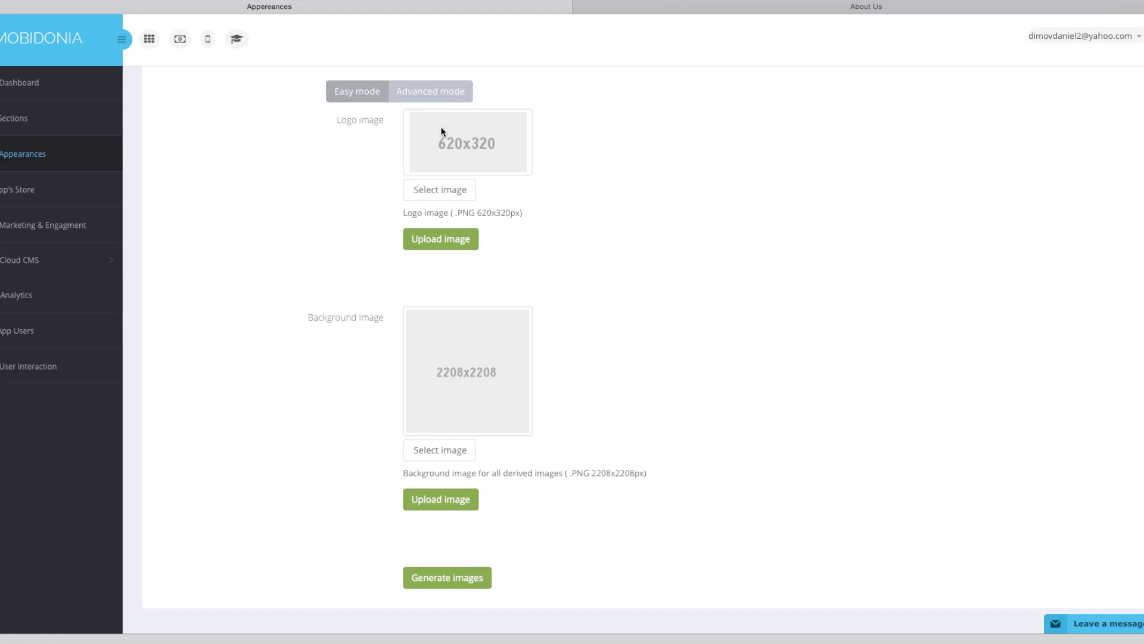
click(436, 90)
scroll(506, 136, down, 6)
scroll(509, 137, down, 20)
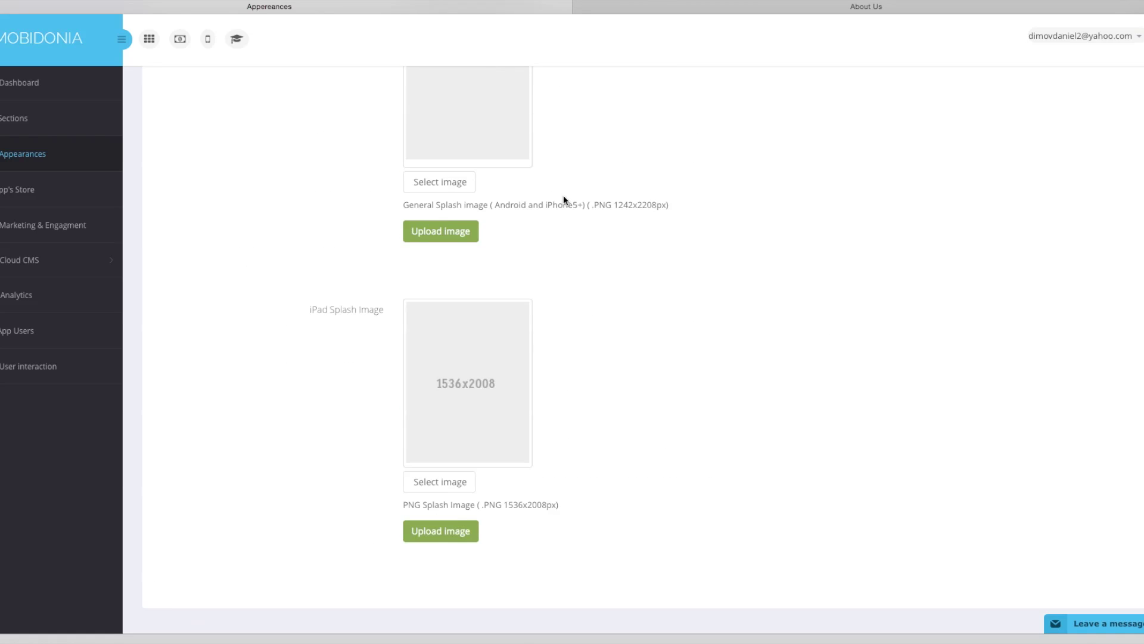
scroll(564, 200, up, 20)
click(342, 149)
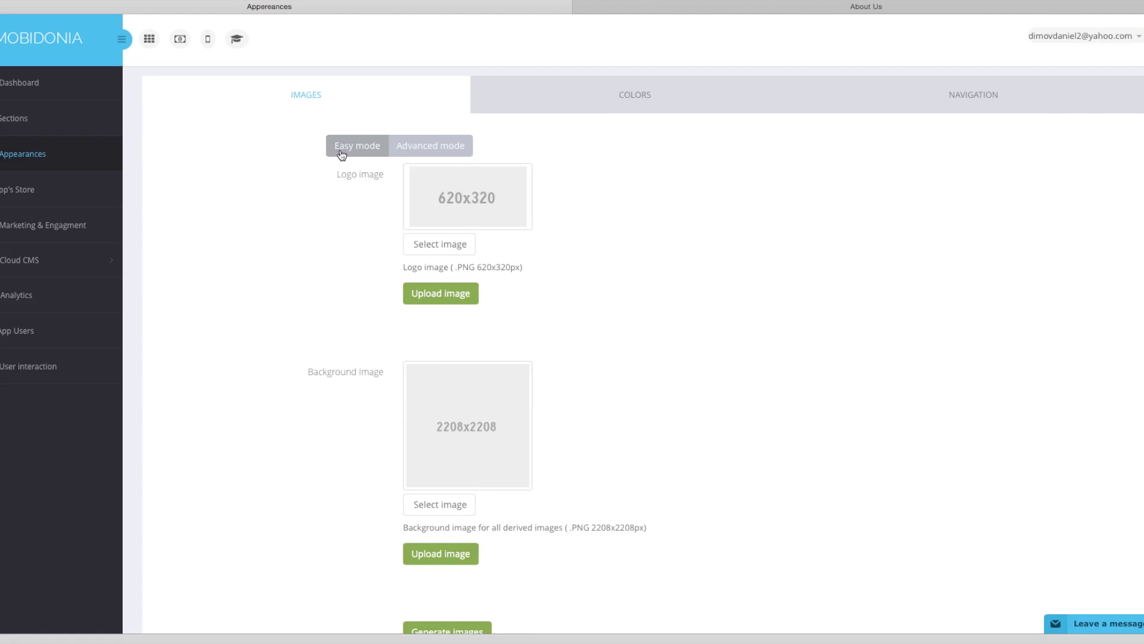
Select orm_logo.png and upload it as the app logo.
click(444, 245)
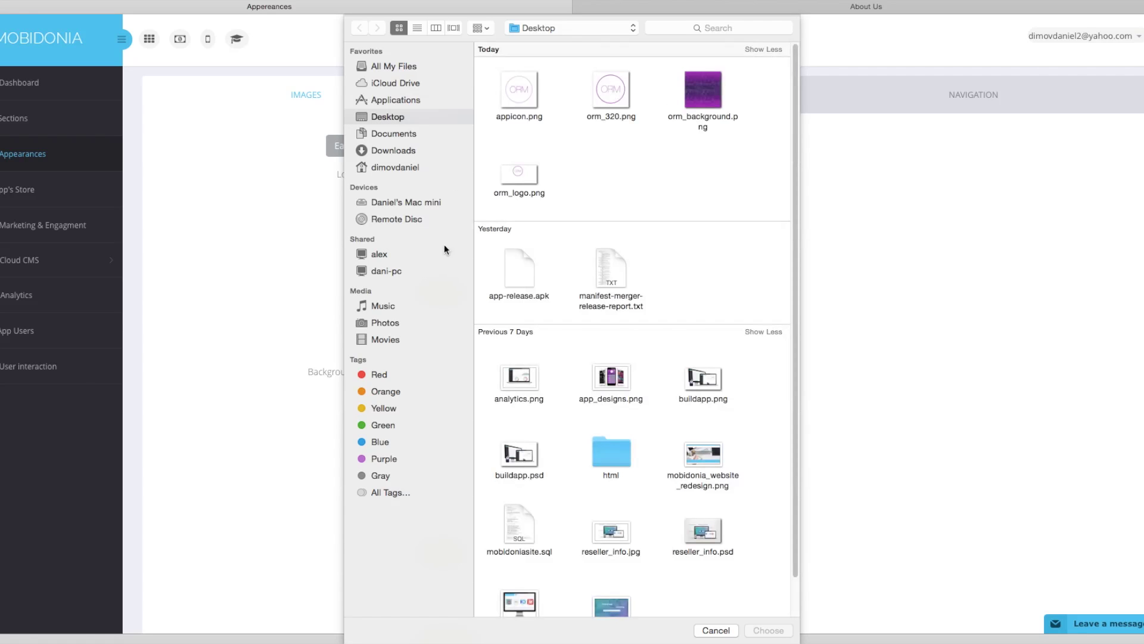
click(540, 175)
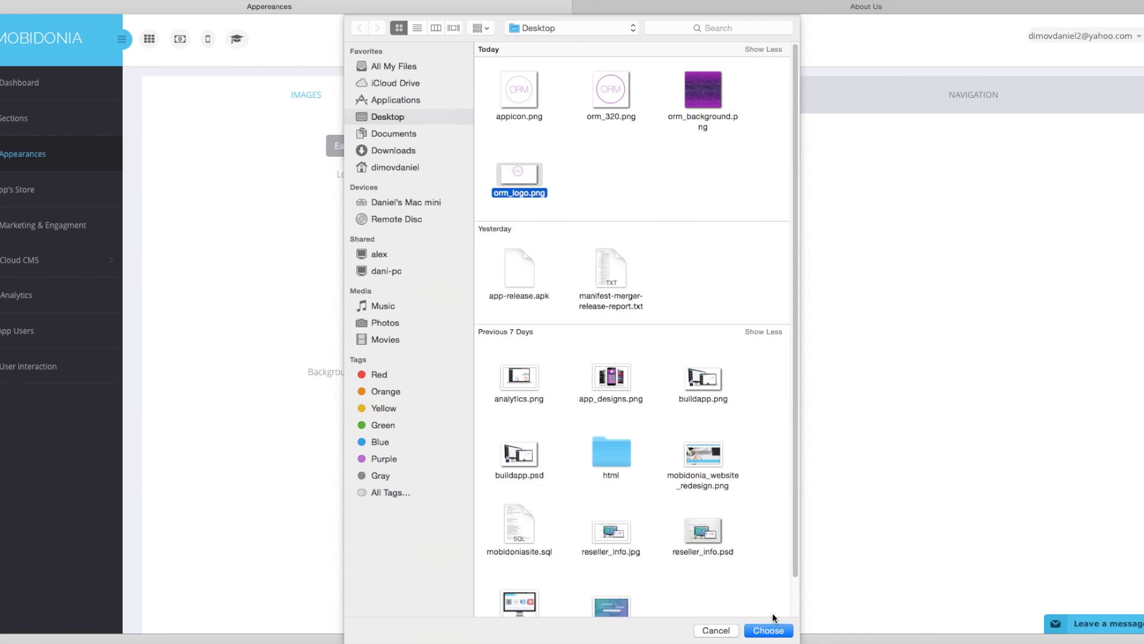
click(769, 630)
click(457, 294)
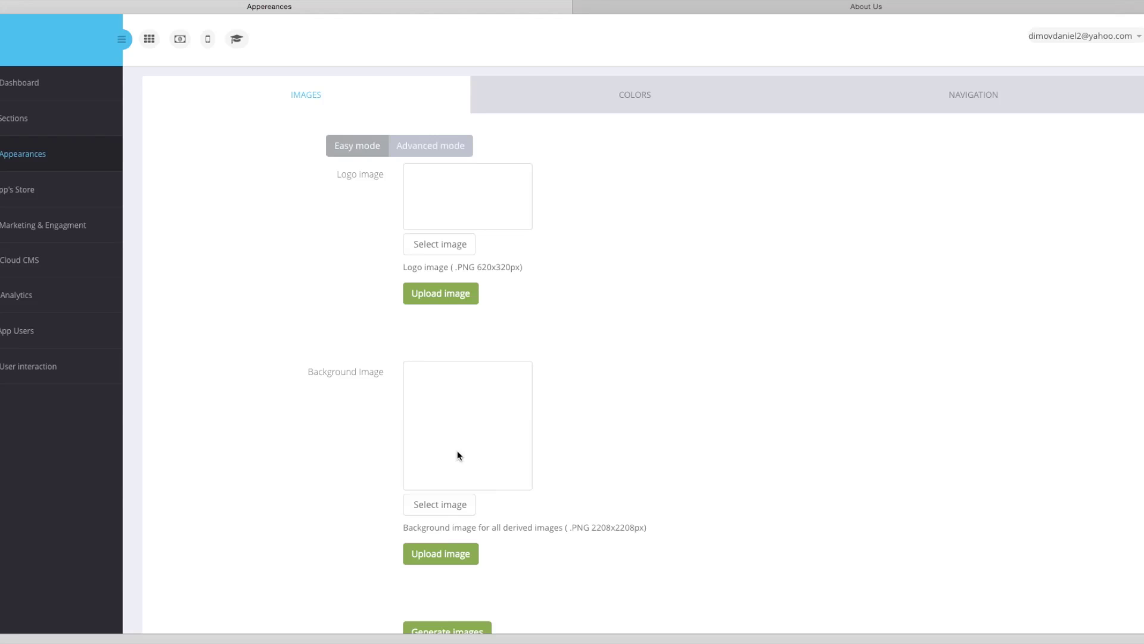
Select the purple orm_background.png and upload it as the background image.
click(441, 505)
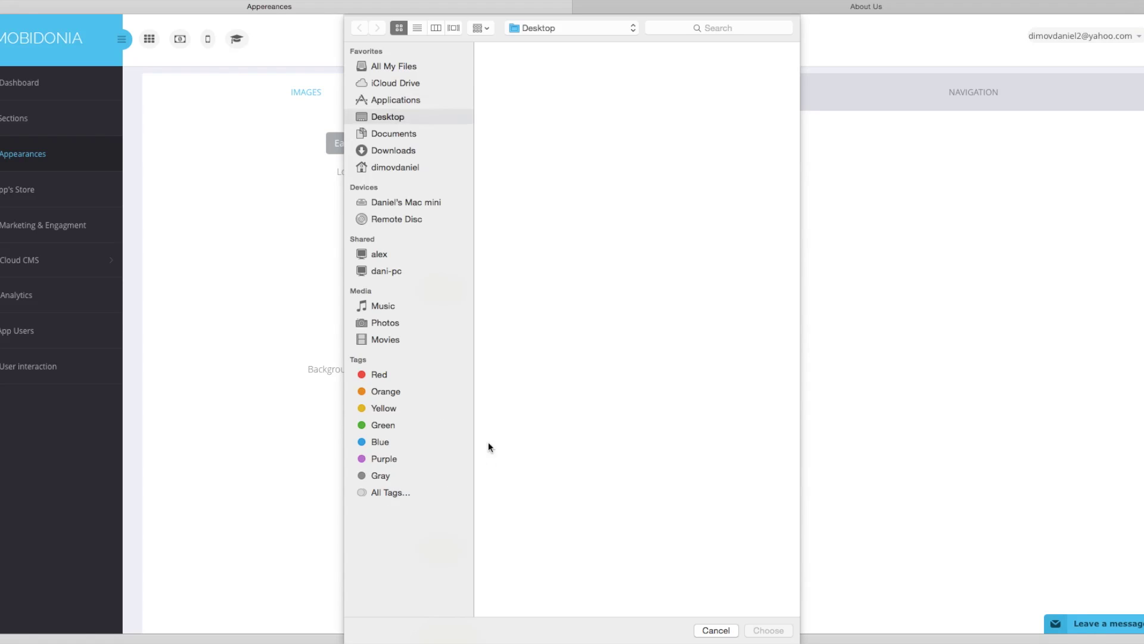
click(703, 91)
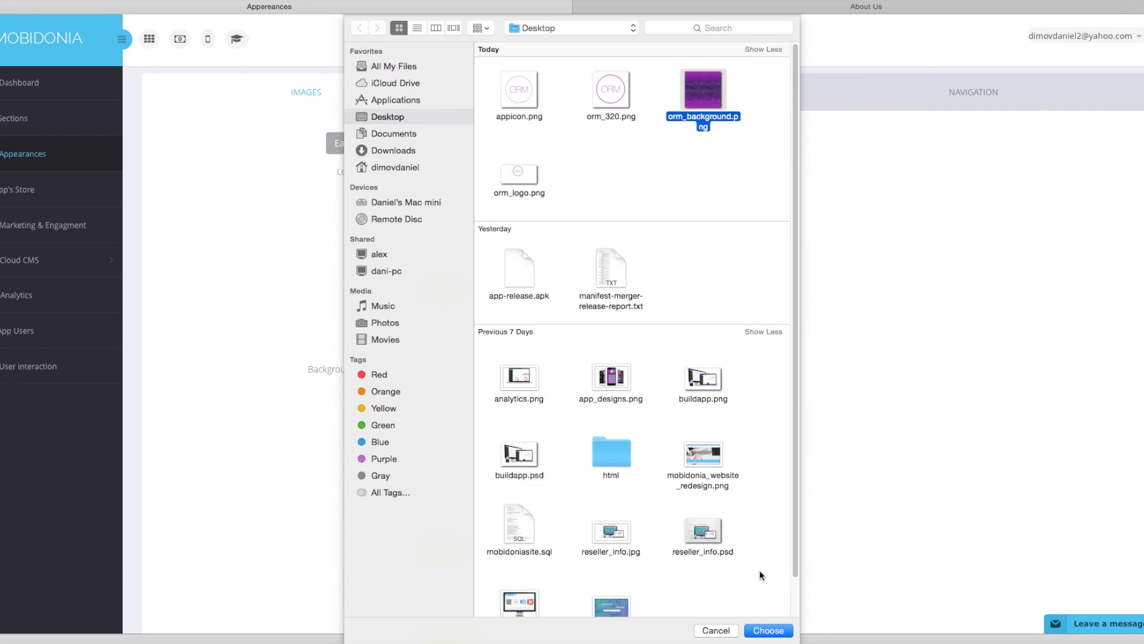
click(768, 630)
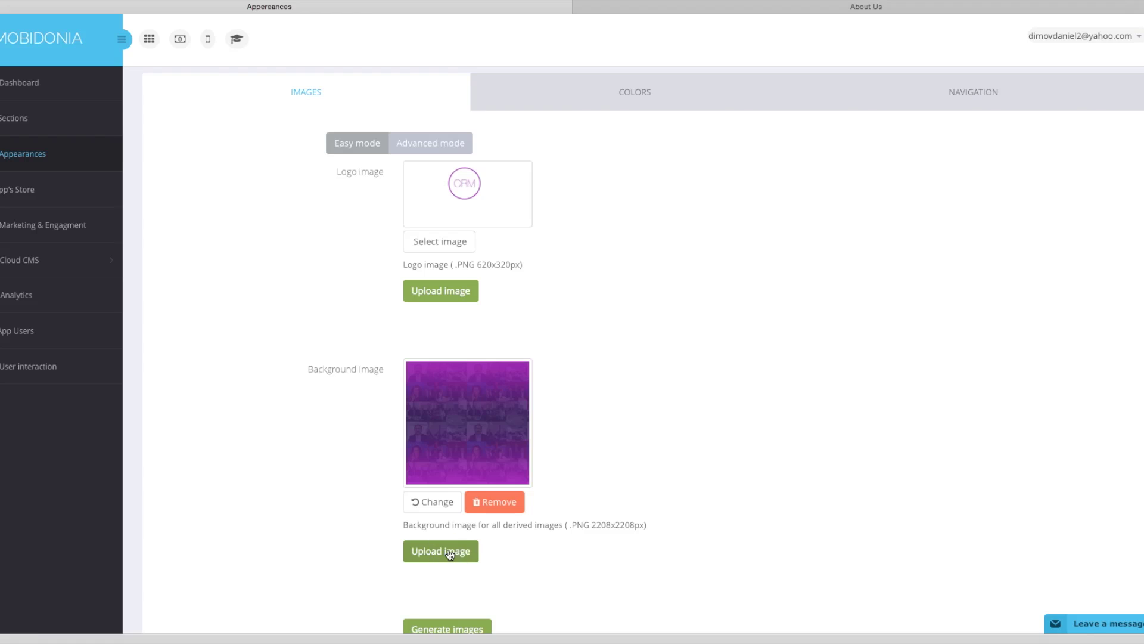
click(450, 549)
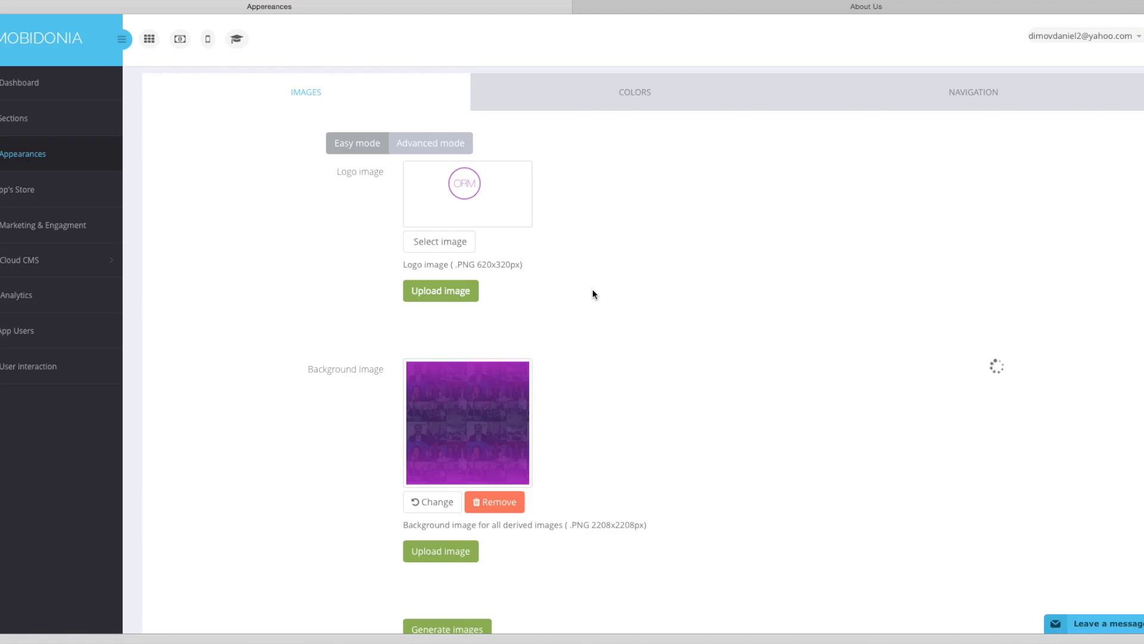
scroll(592, 292, down, 1)
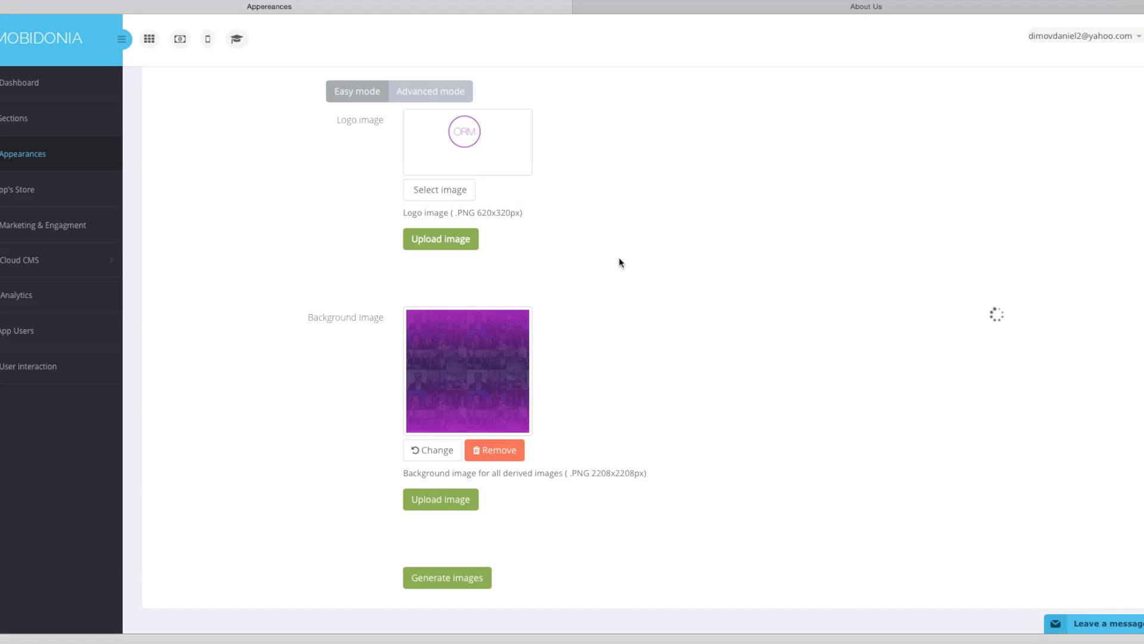
Once the uploads finish, run Generate images from the ORM logo and purple background.
scroll(620, 256, up, 2)
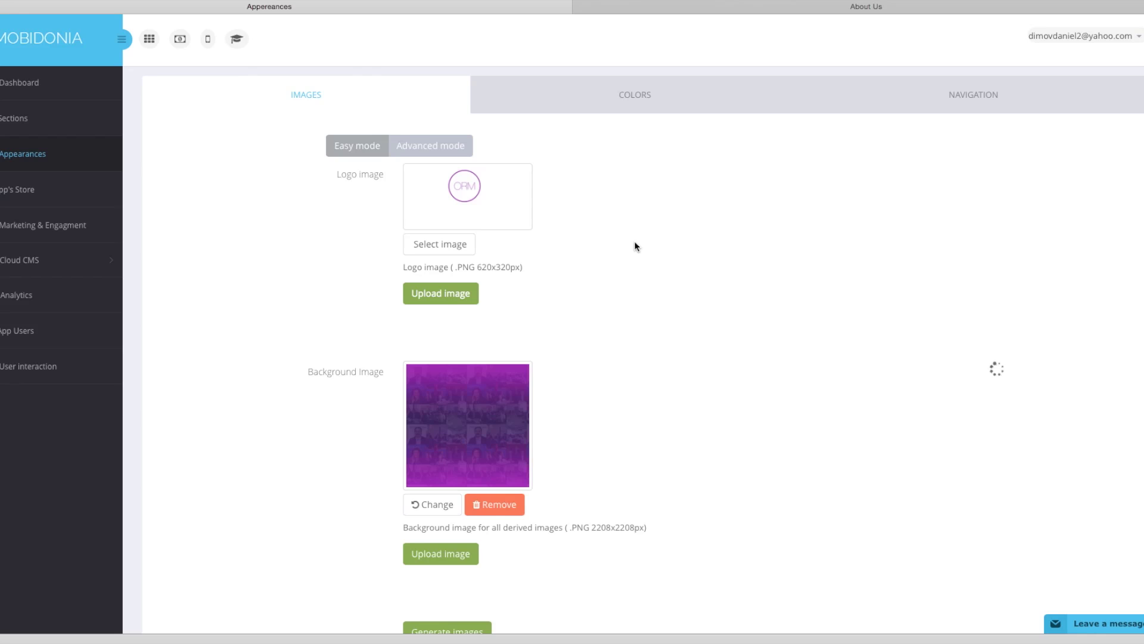
scroll(600, 392, down, 2)
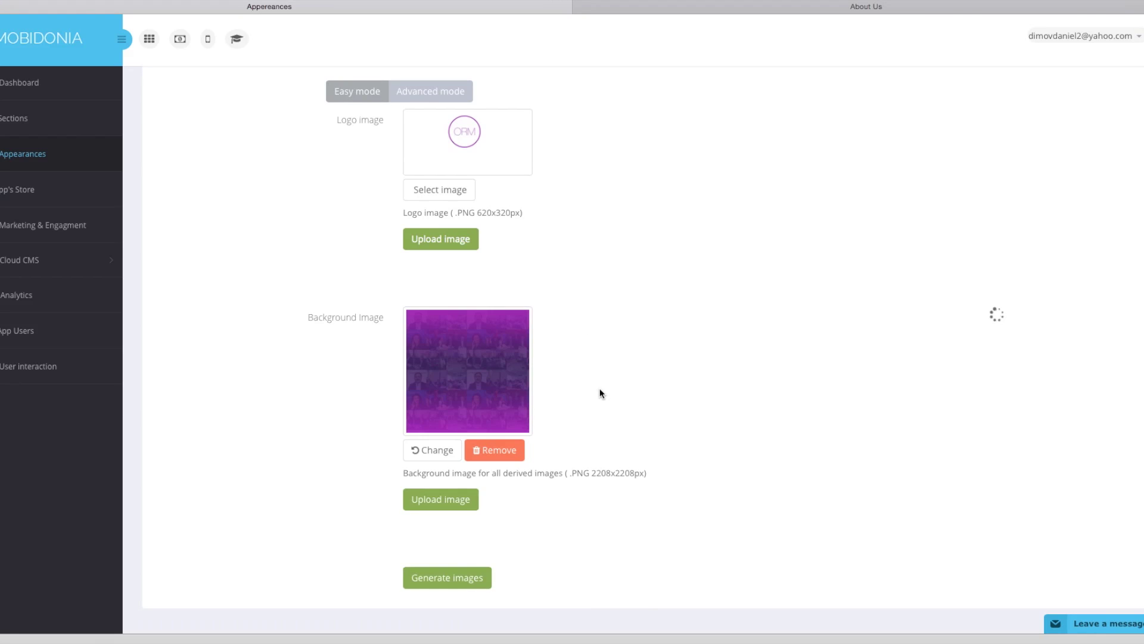
scroll(599, 388, up, 2)
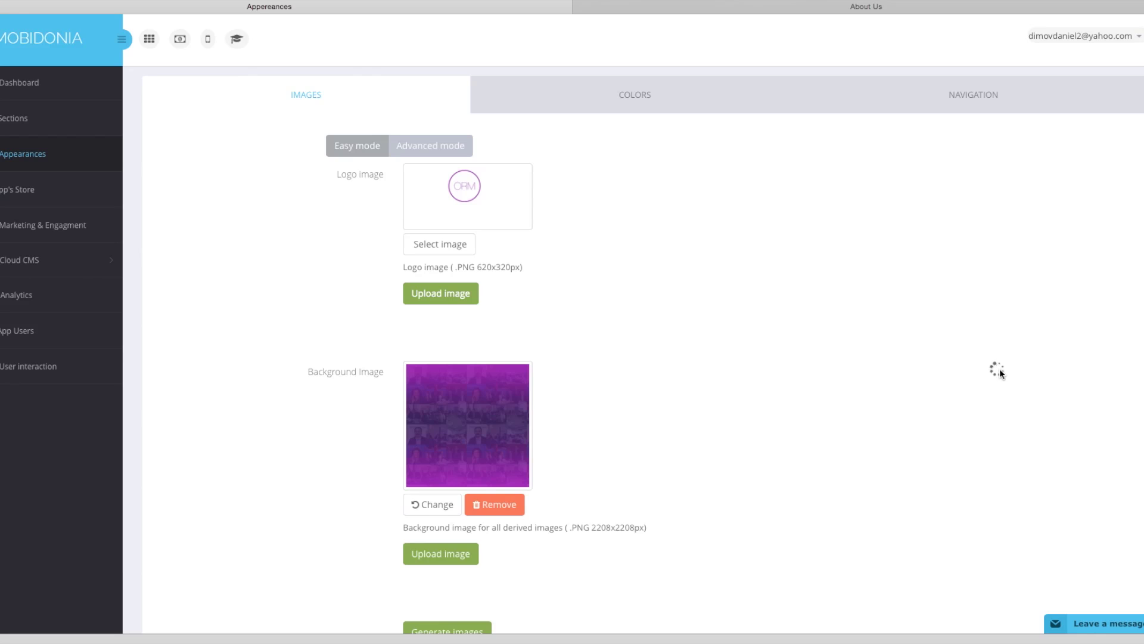
scroll(608, 419, down, 2)
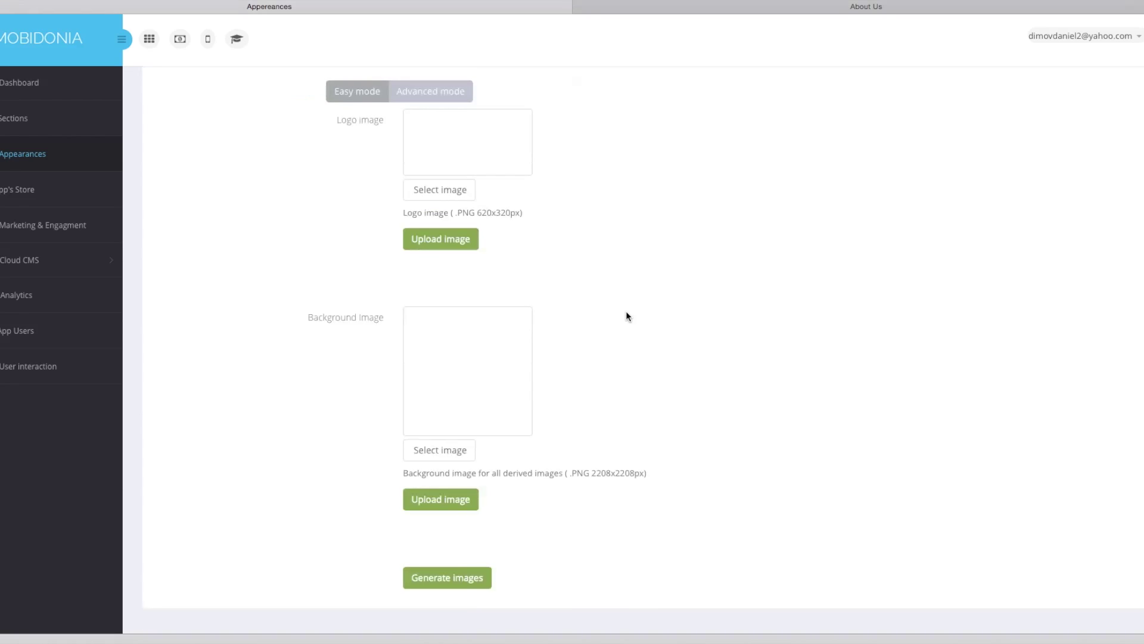
click(444, 584)
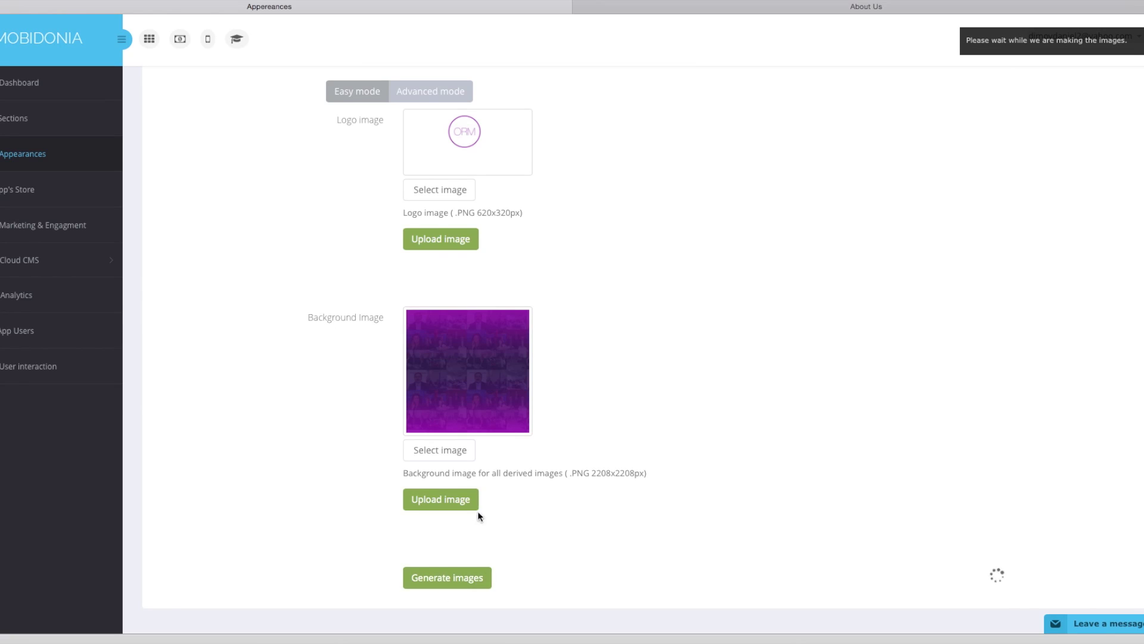
Wait in Easy mode until the derived images finish uploading, then show Advanced per-device settings.
click(433, 101)
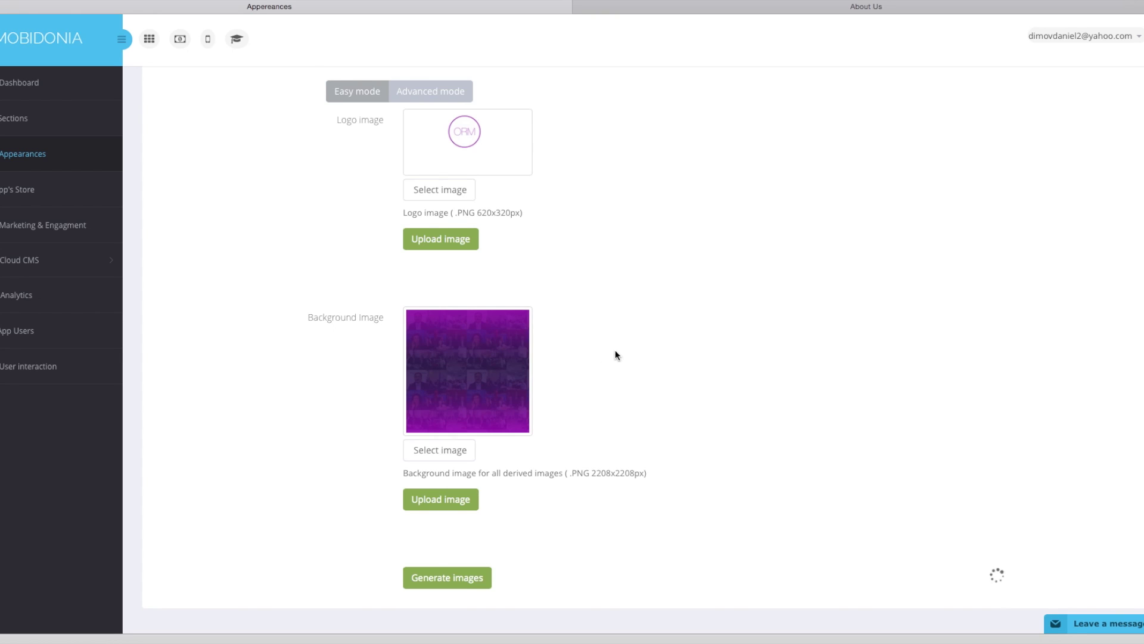
scroll(620, 352, up, 1)
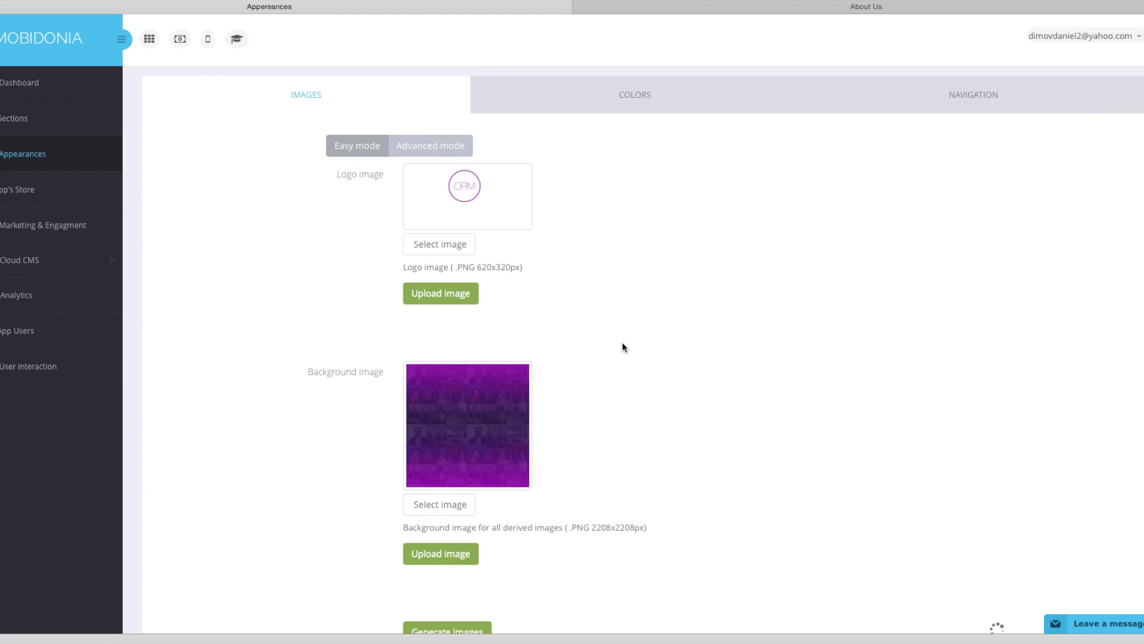
scroll(622, 347, down, 1)
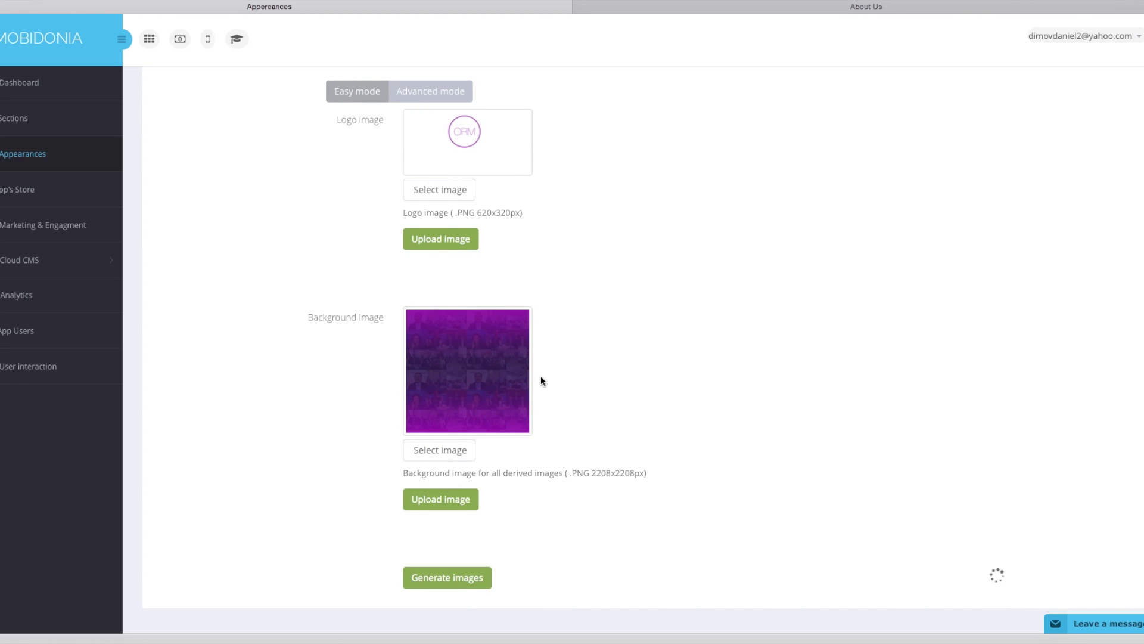
scroll(560, 379, up, 1)
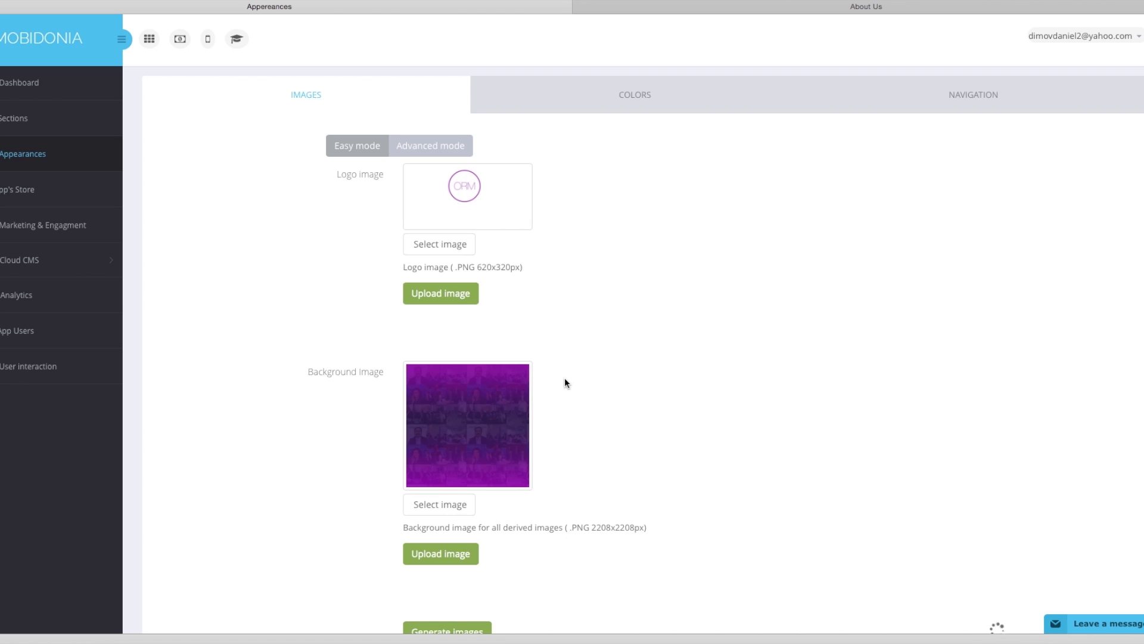
scroll(565, 383, down, 1)
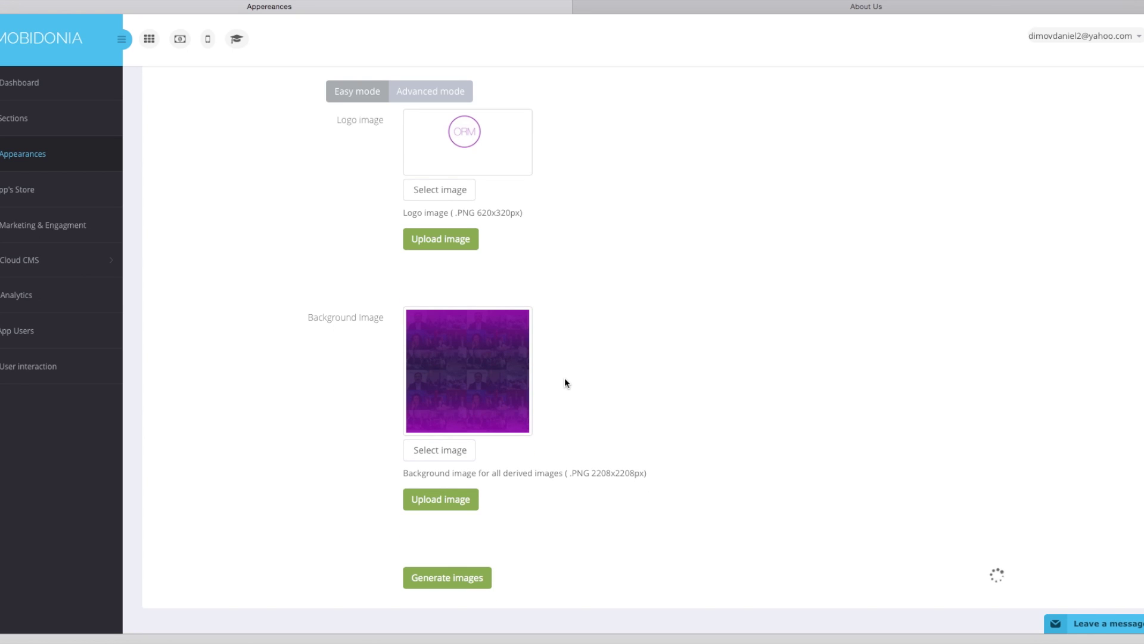
scroll(646, 362, up, 1)
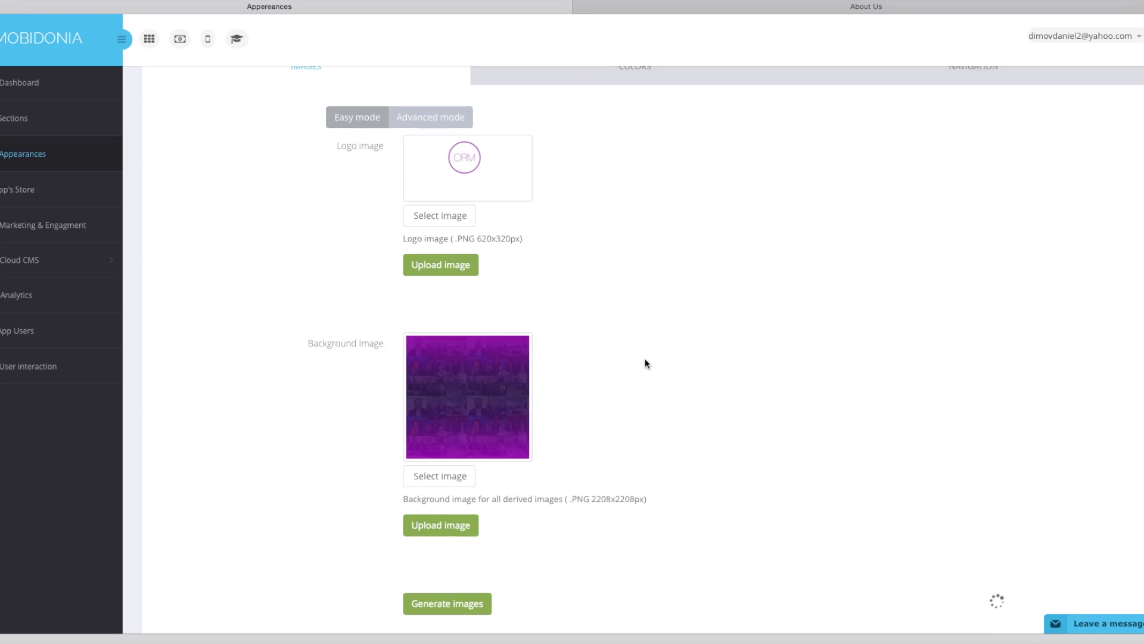
scroll(645, 359, up, 1)
scroll(645, 361, down, 1)
scroll(645, 361, up, 1)
scroll(645, 361, down, 1)
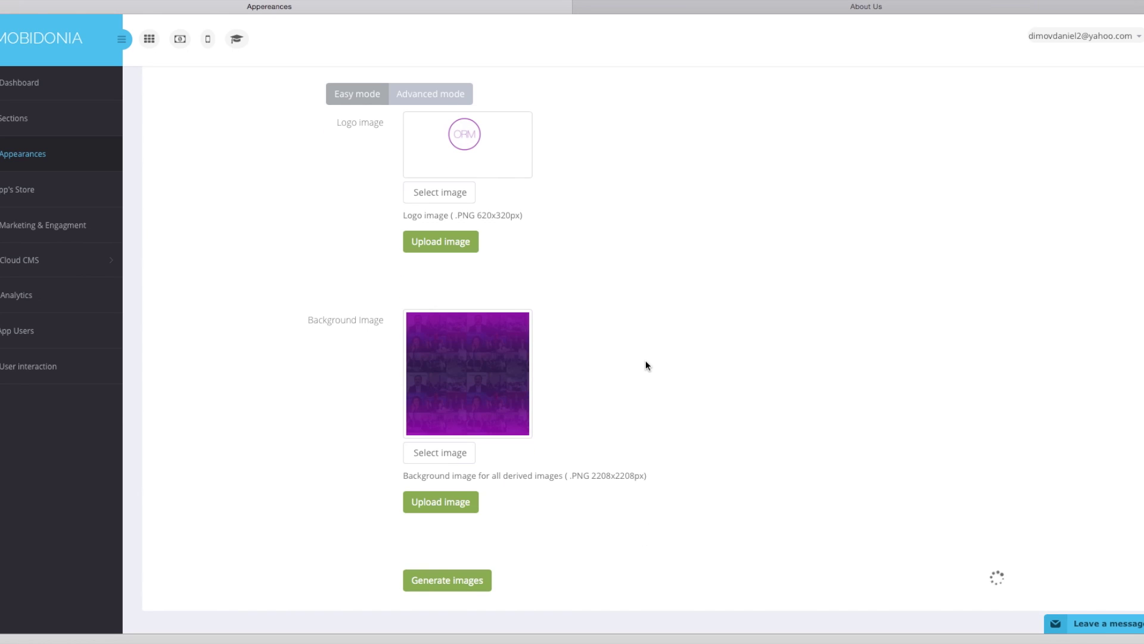
scroll(645, 365, up, 1)
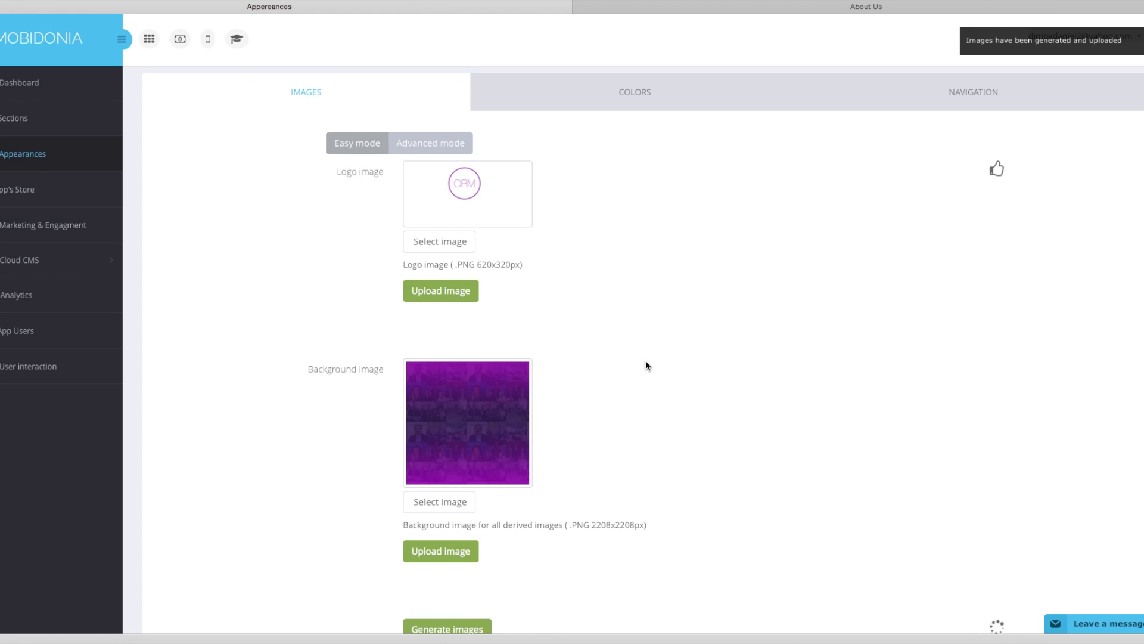
click(444, 149)
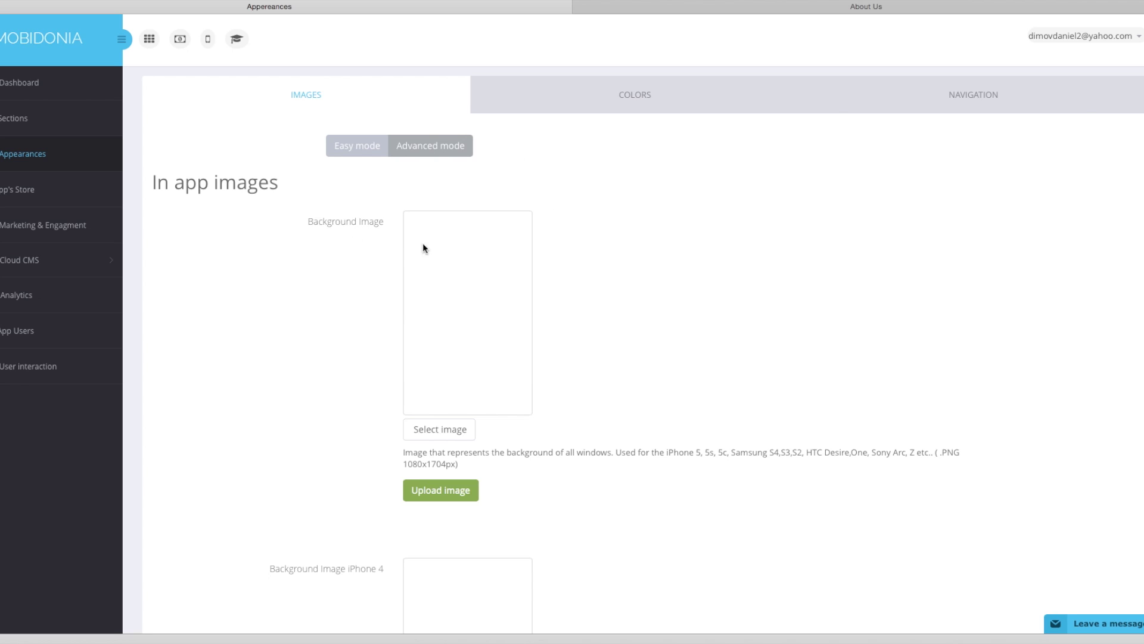
Review the generated In app images and Splash Screens, then move on to the Colors tab.
drag(323, 222, 401, 233)
scroll(400, 238, down, 4)
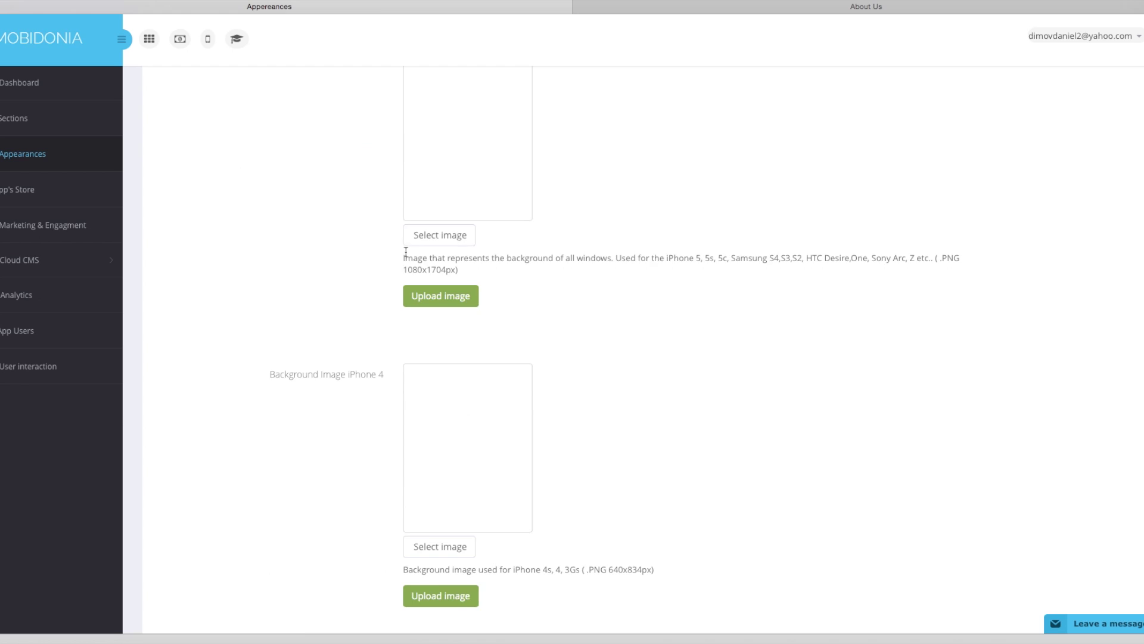
scroll(366, 340, down, 2)
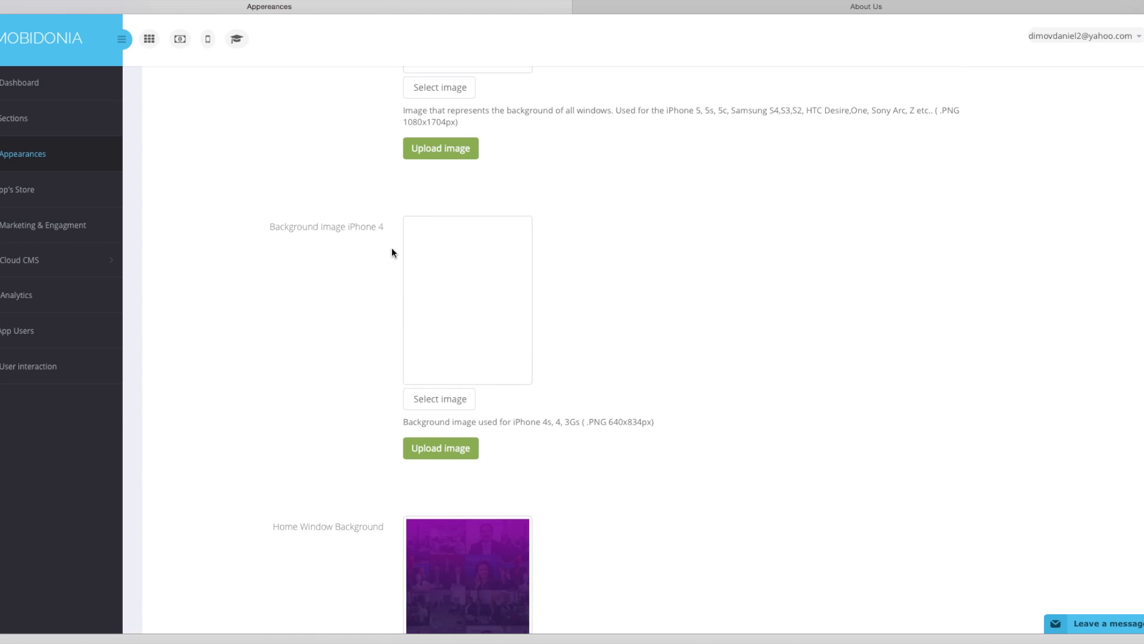
scroll(399, 256, down, 12)
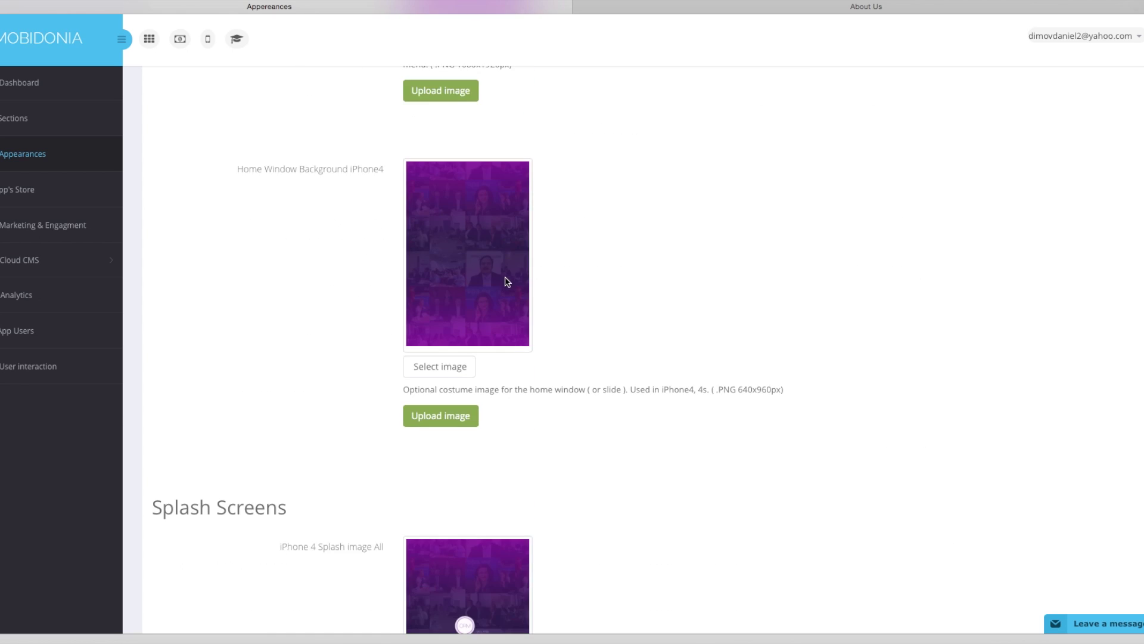
scroll(507, 292, down, 9)
scroll(477, 265, up, 3)
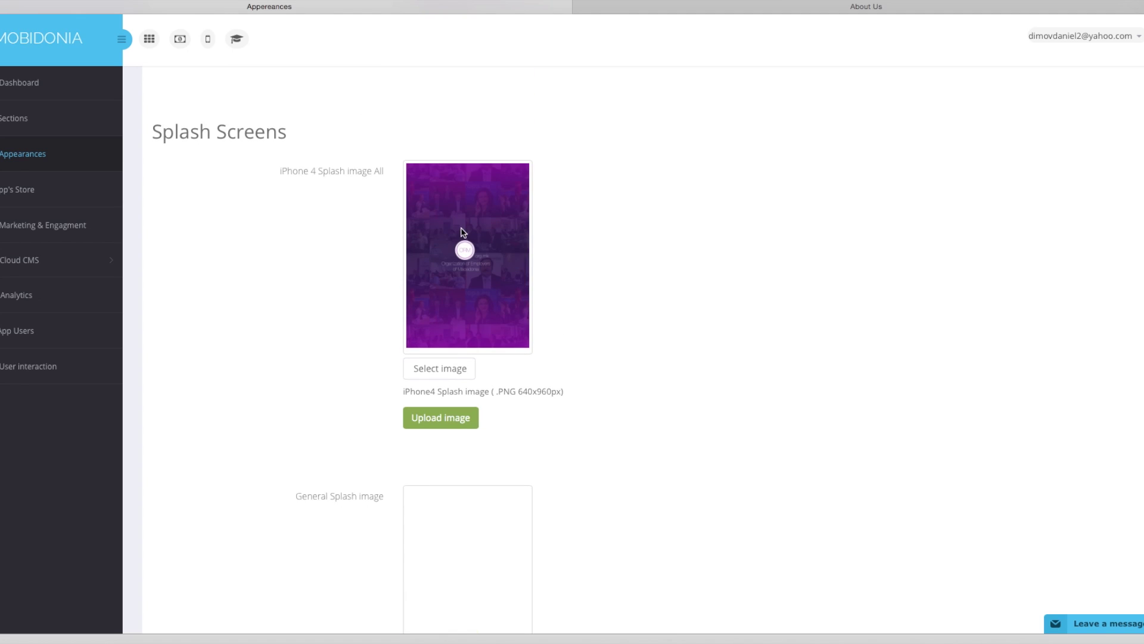
scroll(506, 256, down, 1)
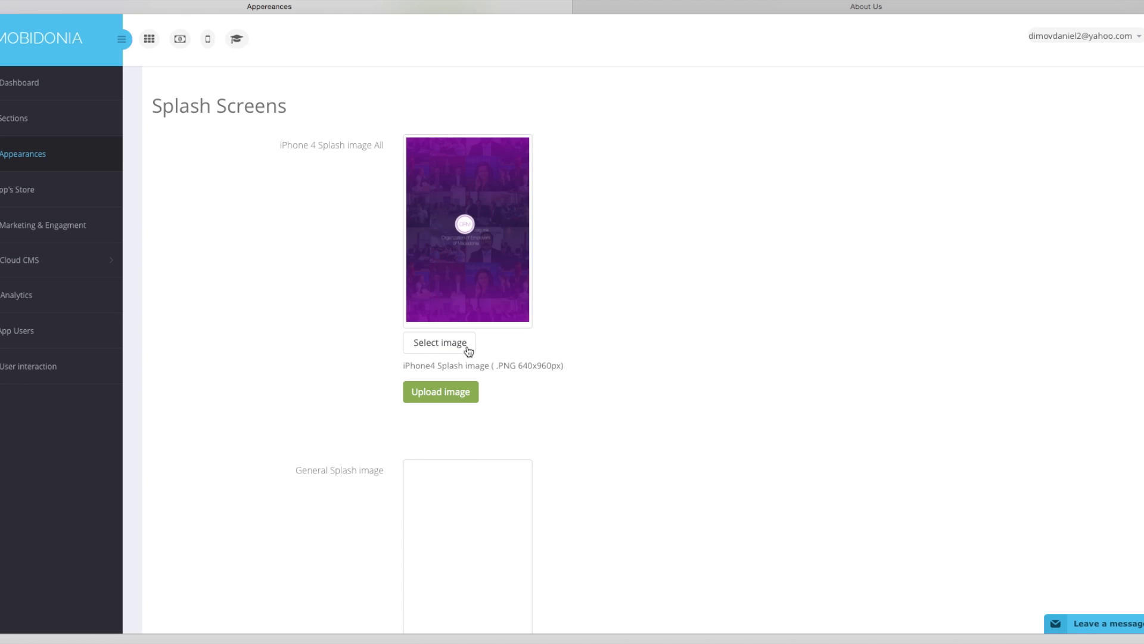
scroll(666, 292, down, 8)
scroll(585, 292, up, 8)
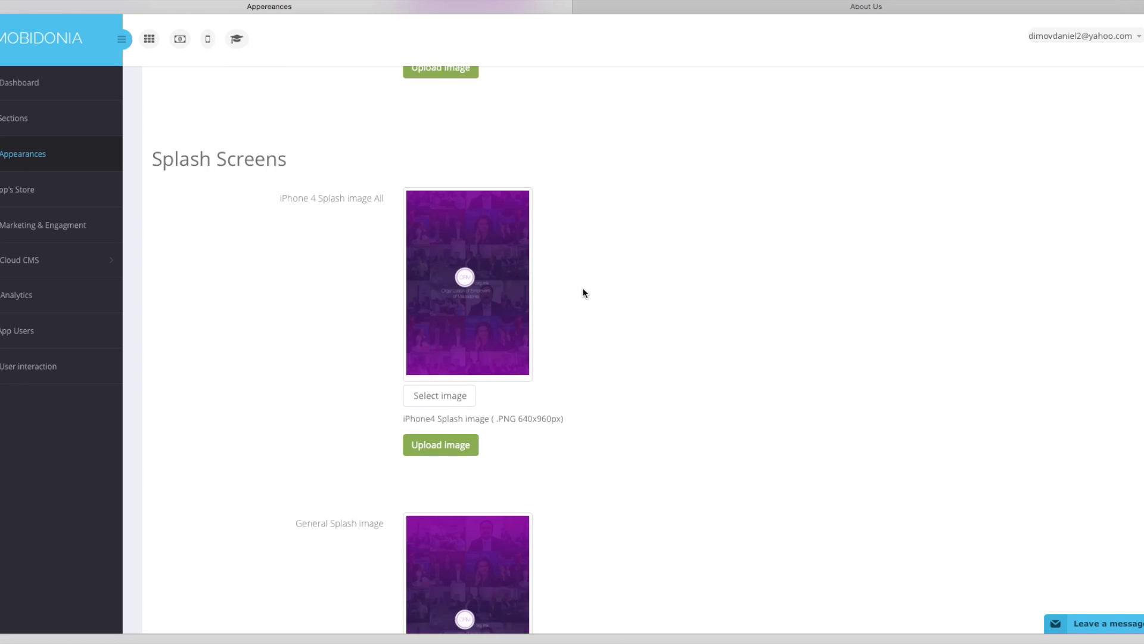
scroll(516, 340, down, 5)
scroll(514, 311, up, 10)
scroll(515, 278, up, 15)
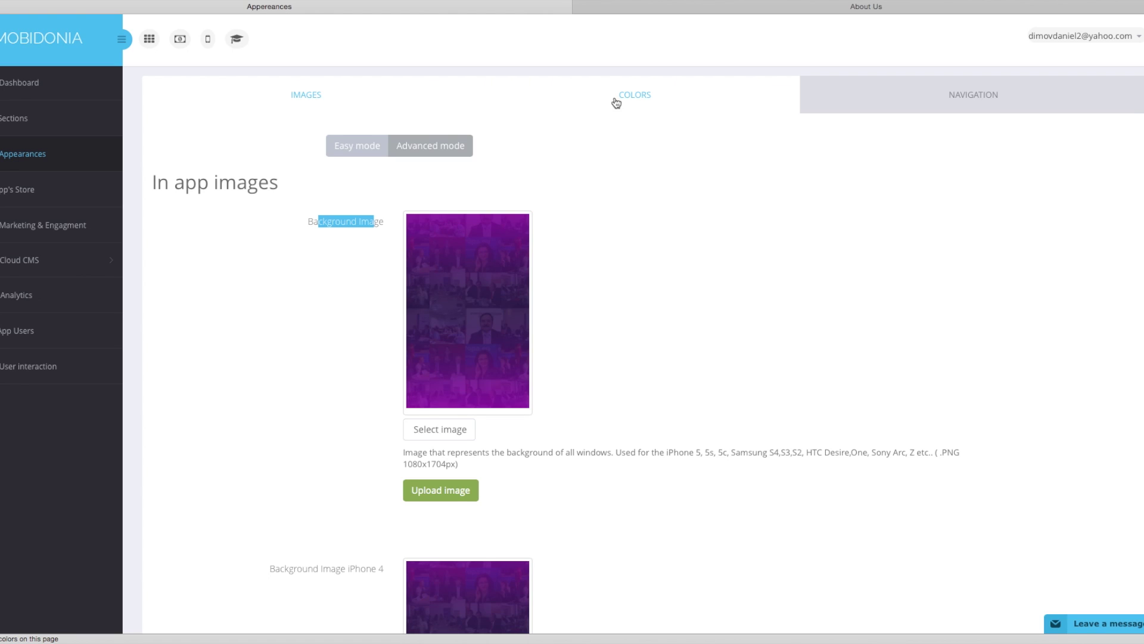
click(616, 99)
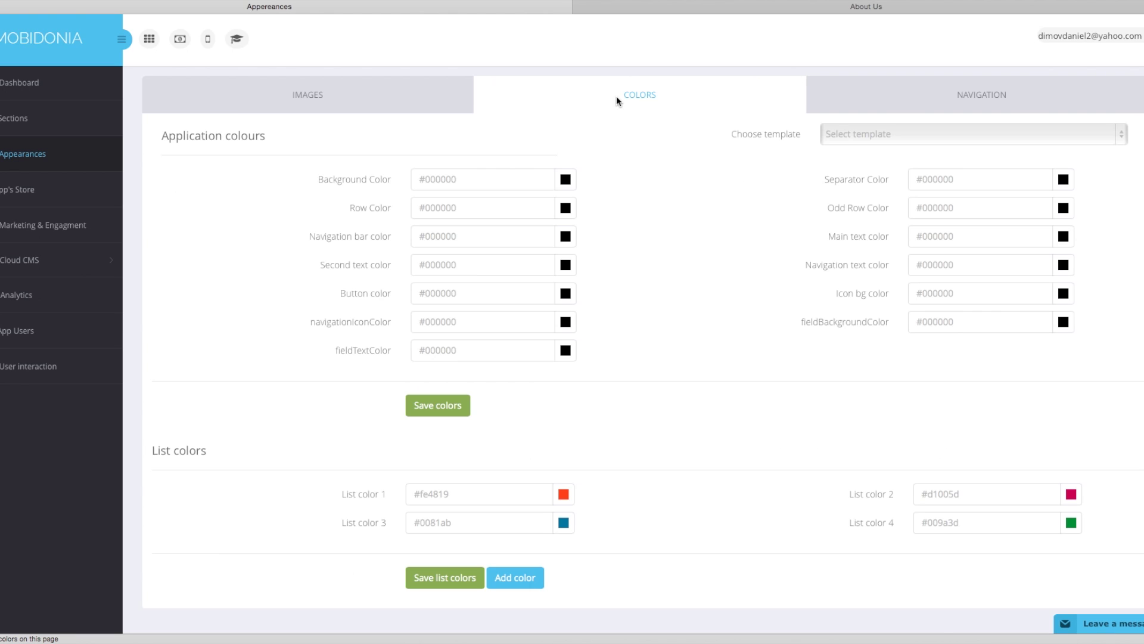
Apply the Twilight colour template to the application colours.
click(938, 139)
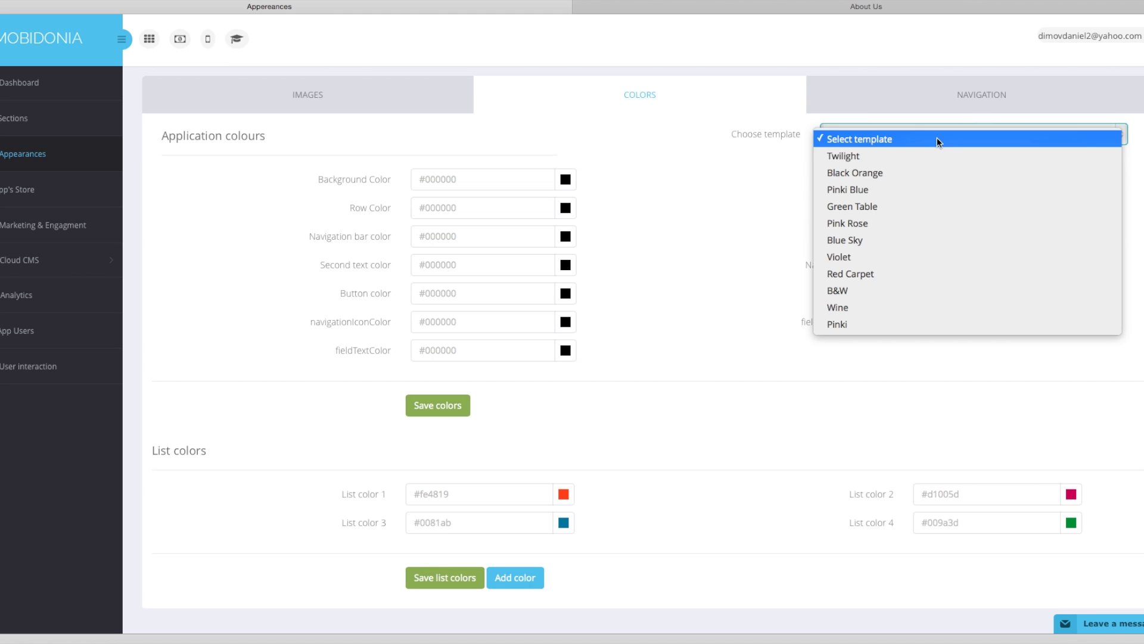
click(892, 155)
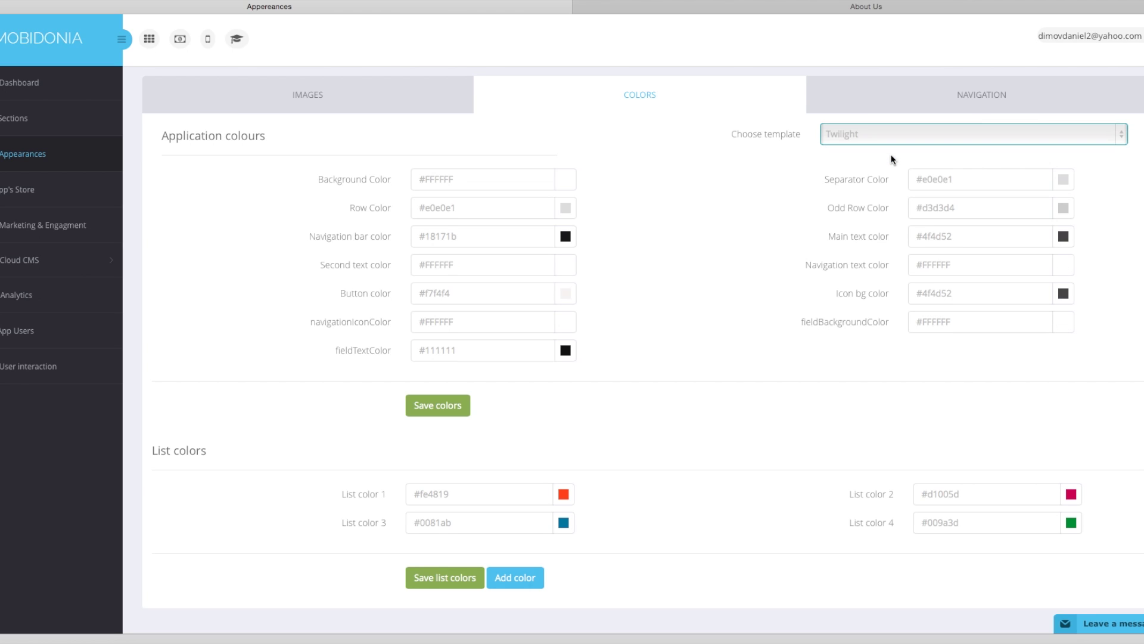
click(861, 139)
click(742, 144)
Set fieldBackgroundColor and navigationIconColor to black #000000 and save the colours.
click(1064, 322)
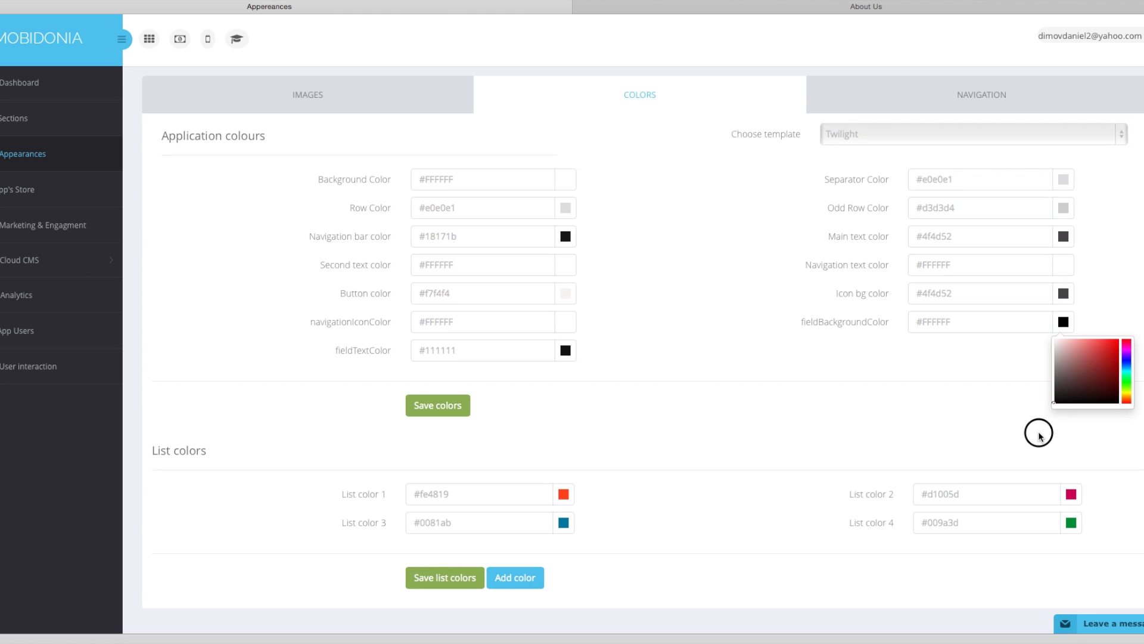
click(571, 323)
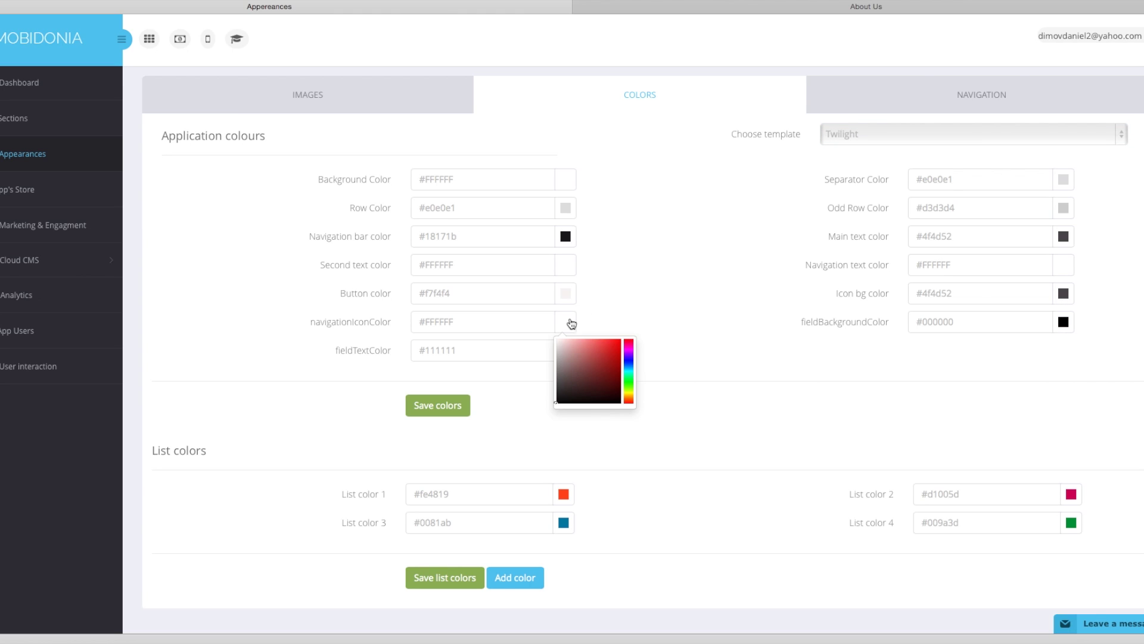
click(521, 424)
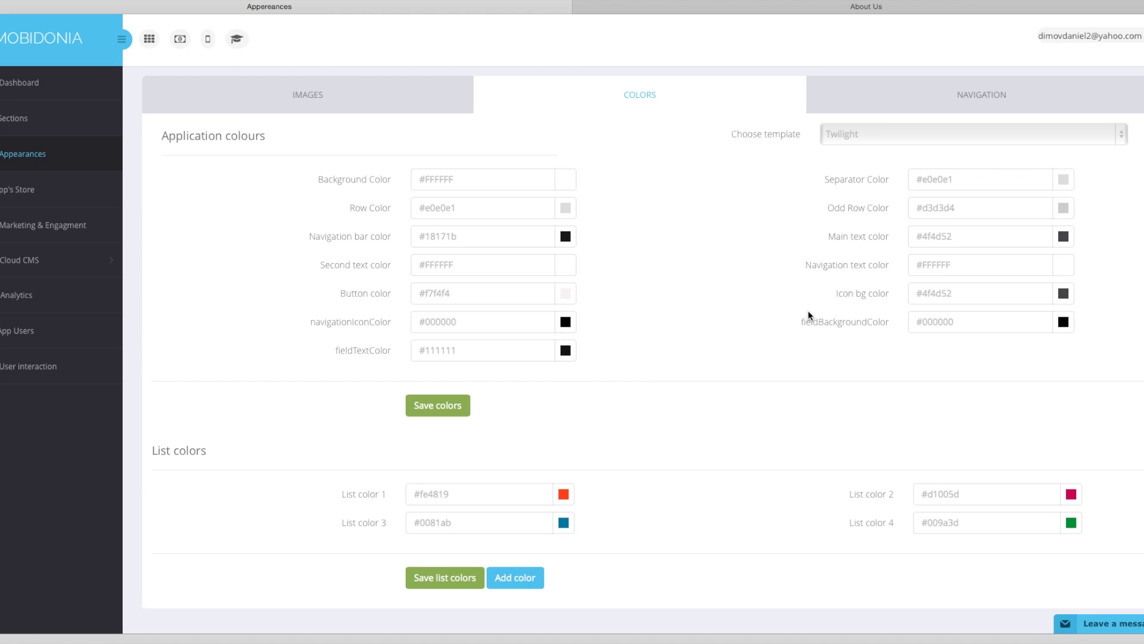
click(452, 409)
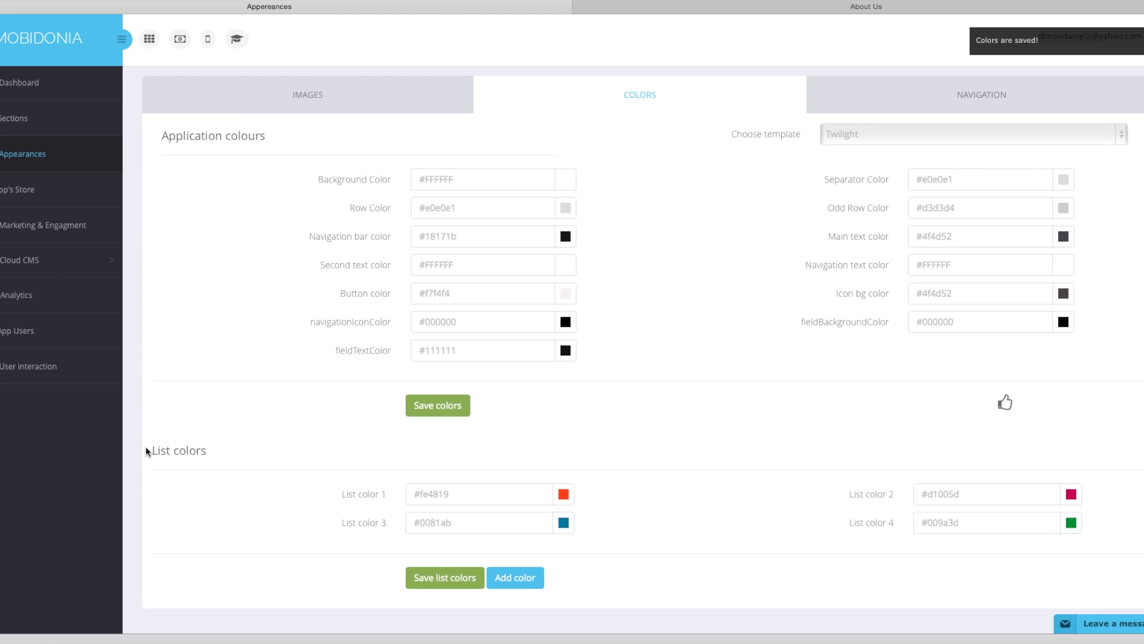
Set List color 1 to pink #fe19f5 and paste the same value into List color 3.
drag(151, 448, 226, 453)
click(563, 495)
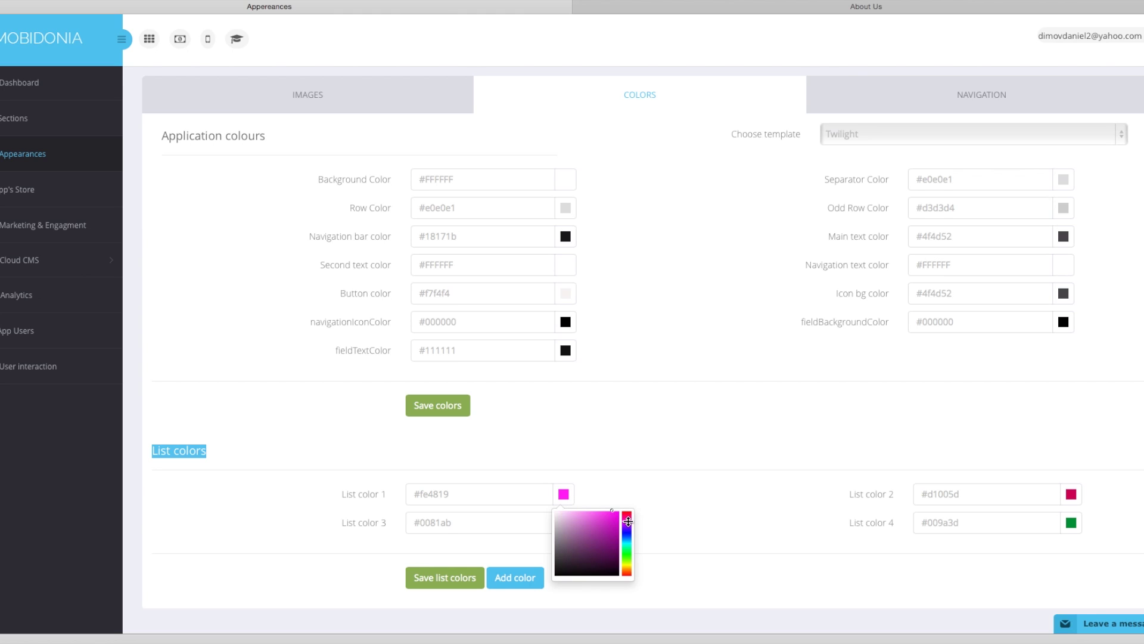
click(567, 496)
drag(493, 494, 374, 489)
key(ctrl+c)
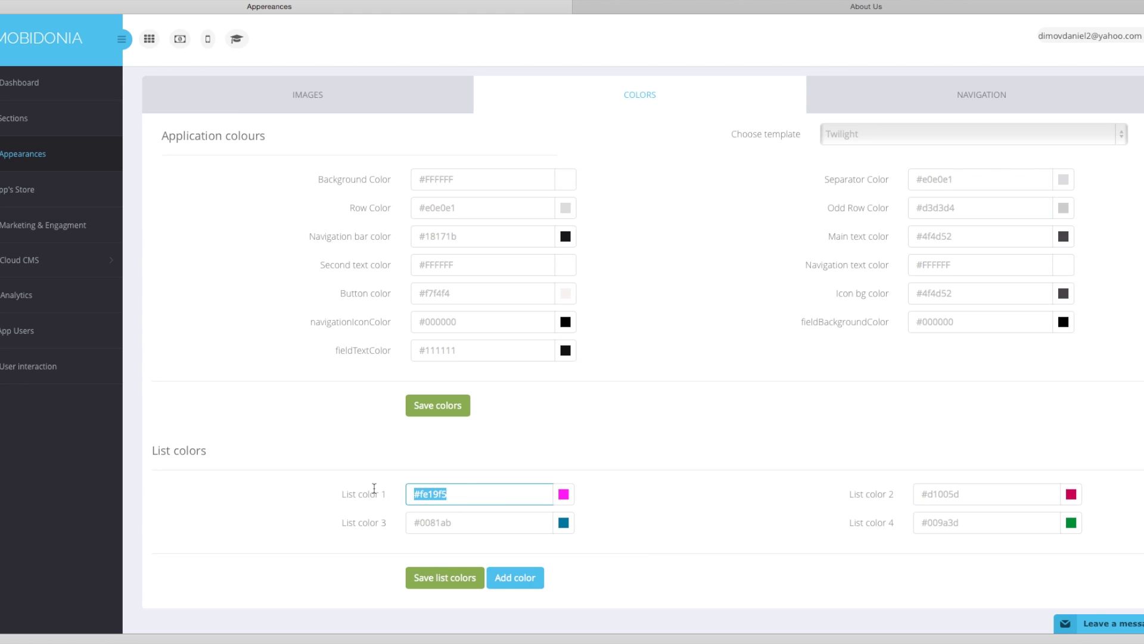
drag(488, 518, 344, 520)
key(ctrl+v)
Set List color 2 to purple #8f0589 and copy it into List color 4.
click(1071, 494)
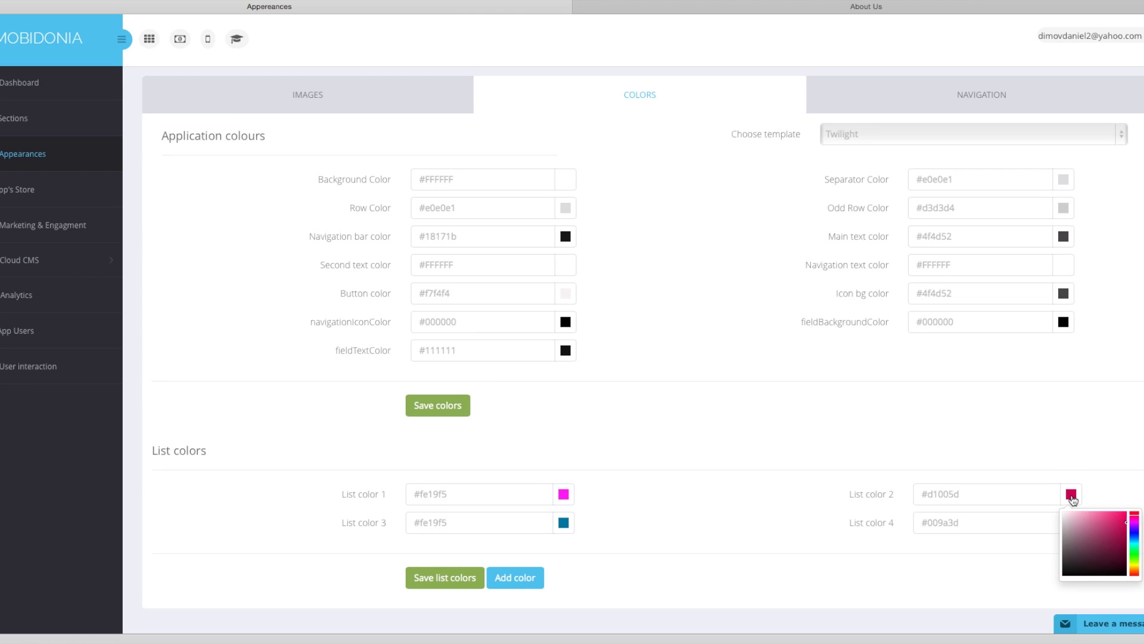
drag(1134, 523, 1126, 541)
drag(1016, 494, 894, 495)
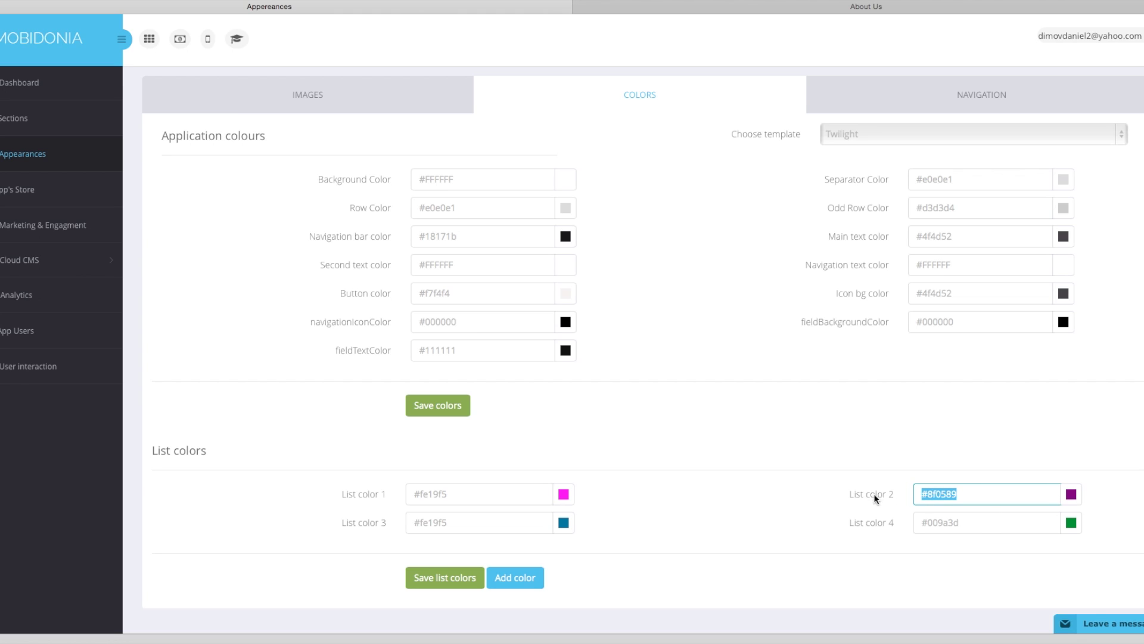
key(ctrl+c)
drag(984, 527, 890, 524)
key(ctrl+v)
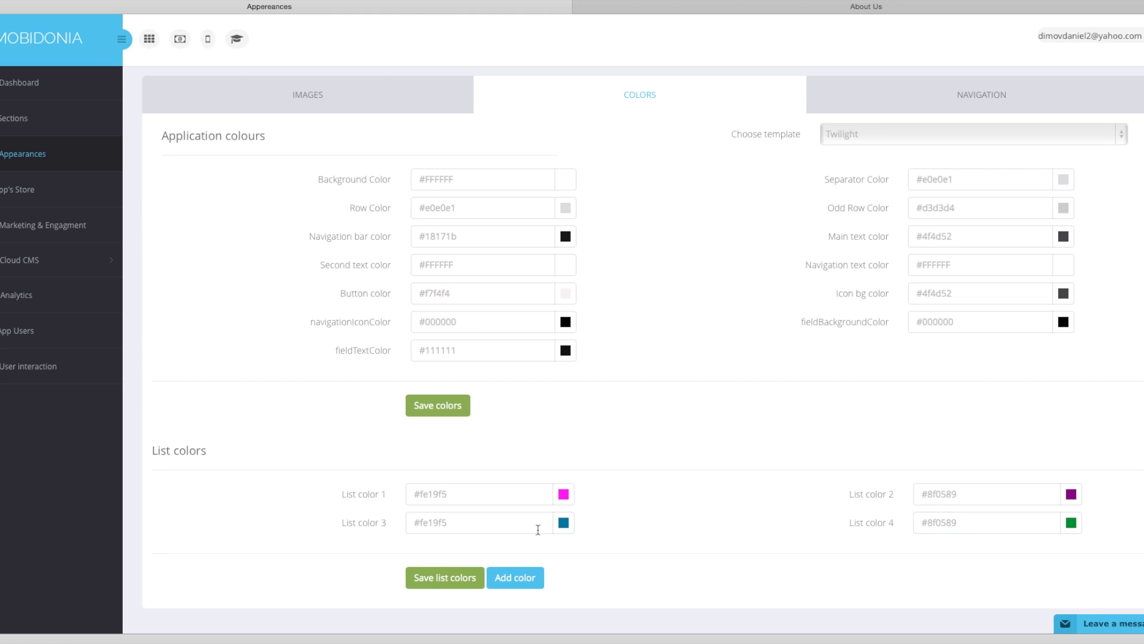
Save the list colours and reload the page to confirm they stuck.
click(441, 580)
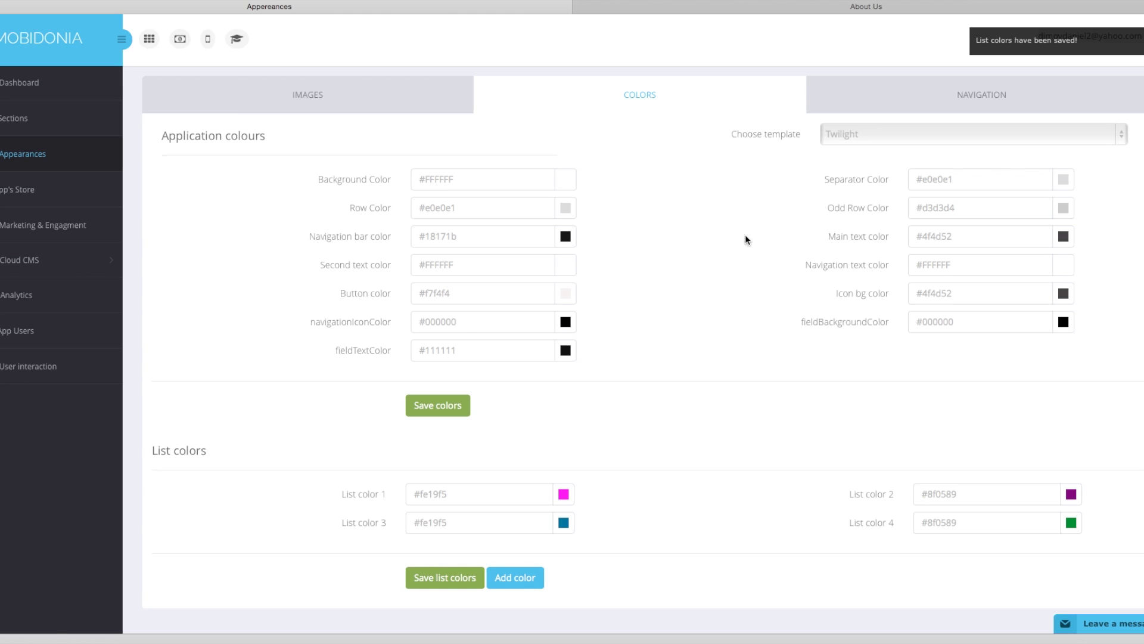
key(super+l)
key(Escape)
key(super+r)
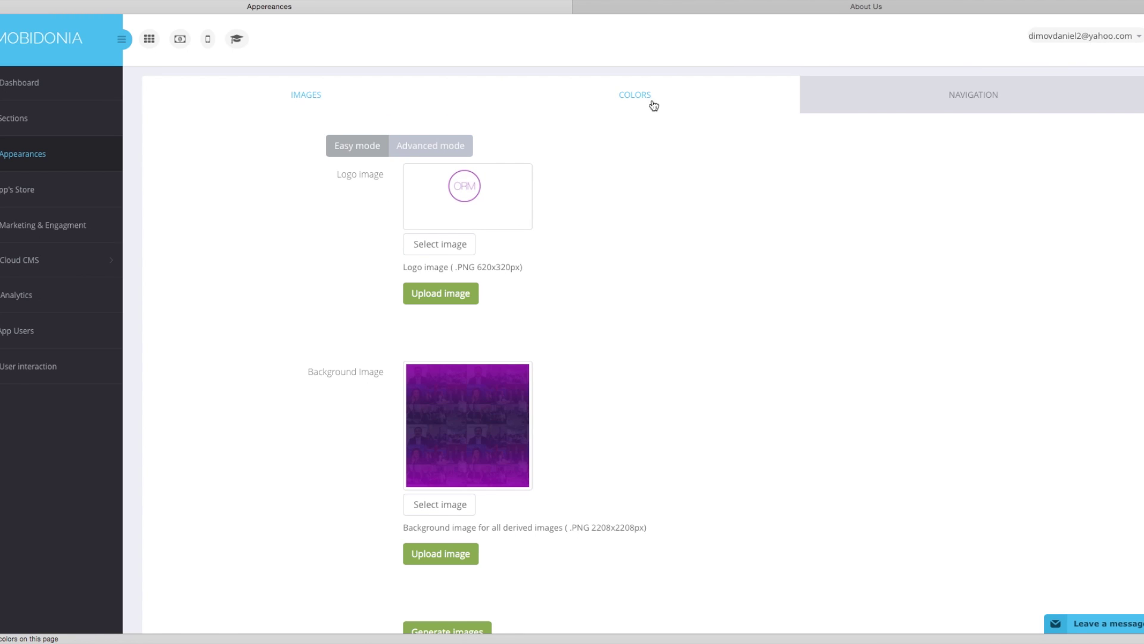
click(654, 102)
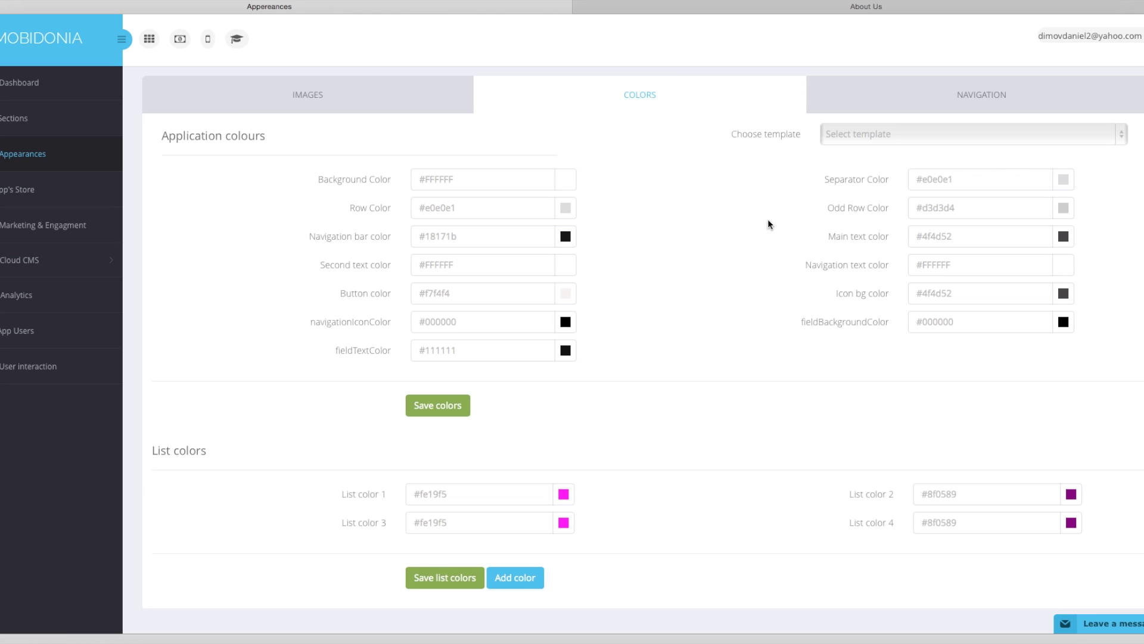
Browse the navigation layout previews, cycling through tile and back to the list layout.
click(969, 96)
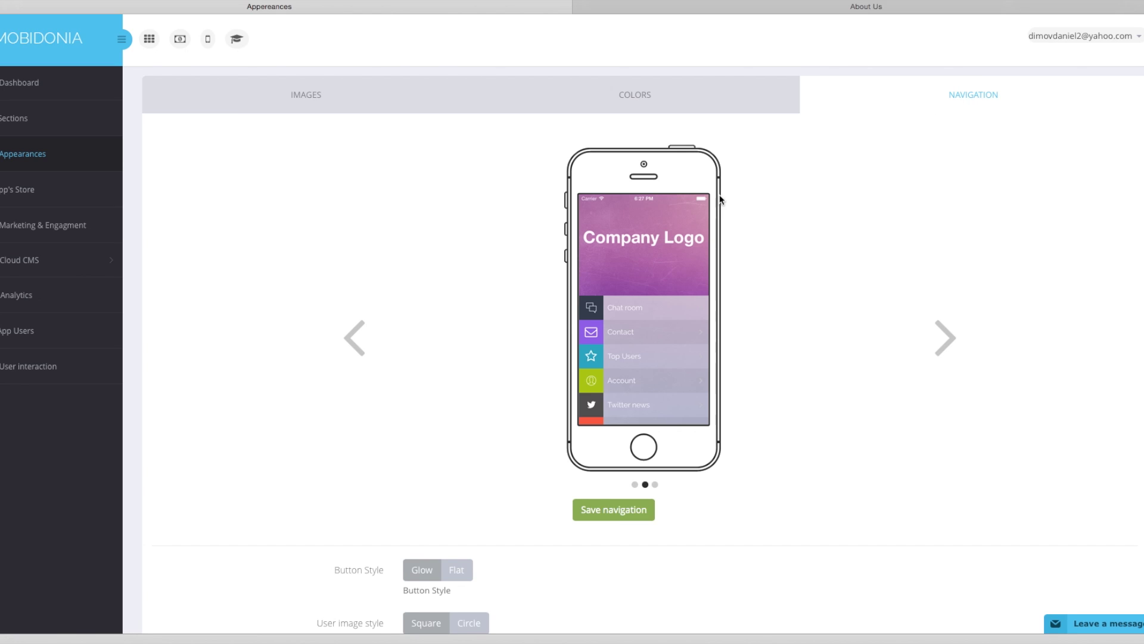
scroll(721, 200, down, 3)
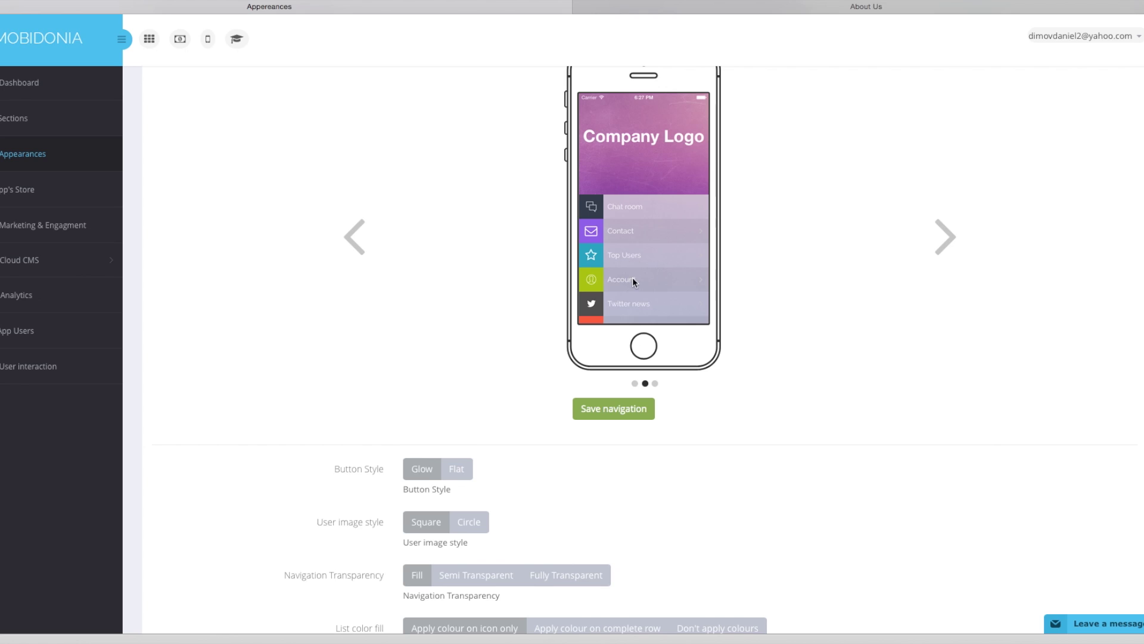
click(945, 238)
click(946, 240)
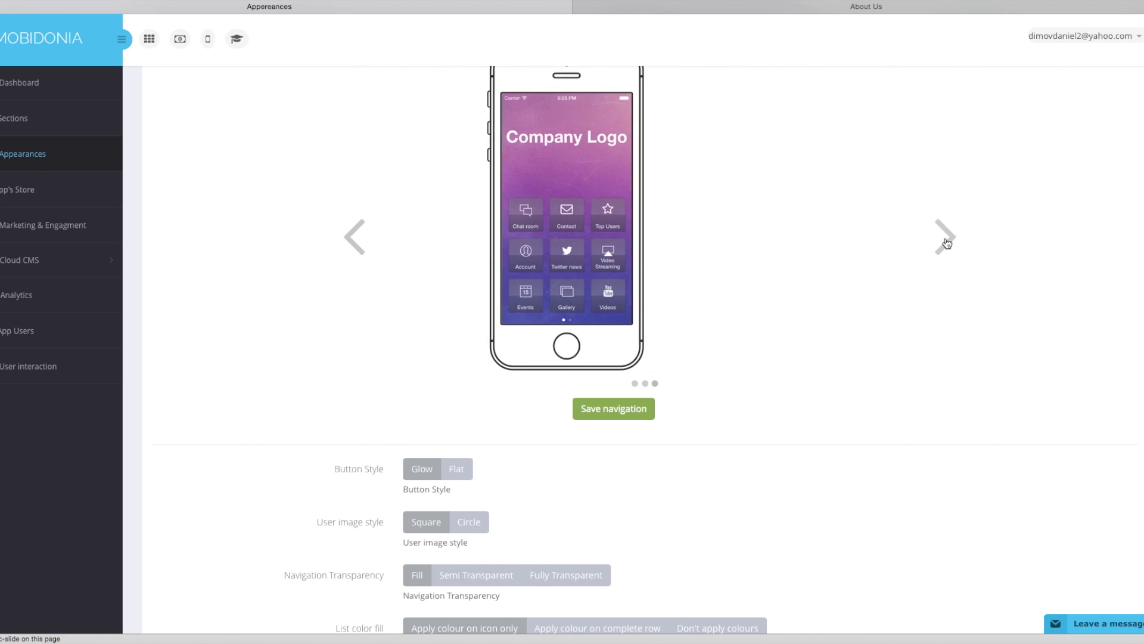
click(947, 240)
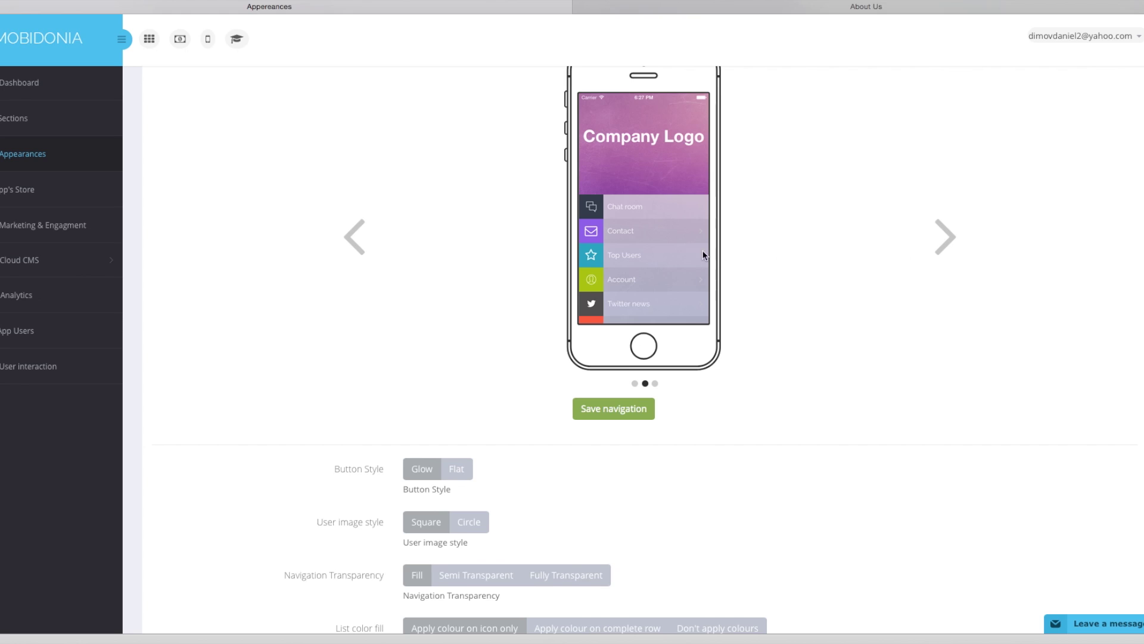
scroll(660, 307, down, 1)
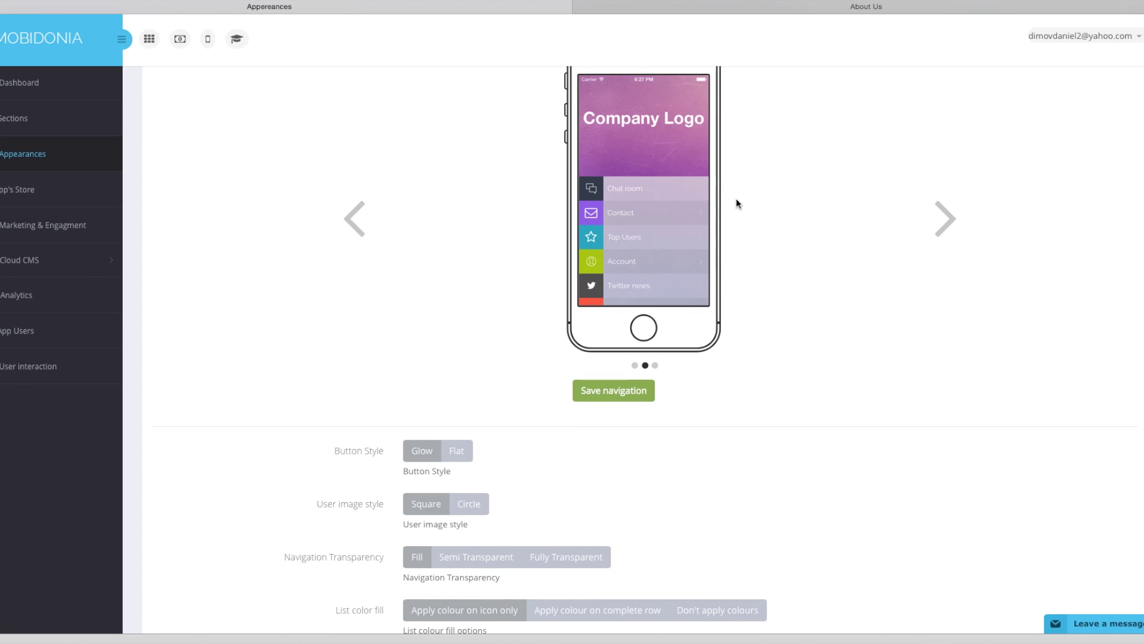
scroll(737, 204, down, 3)
scroll(588, 258, down, 1)
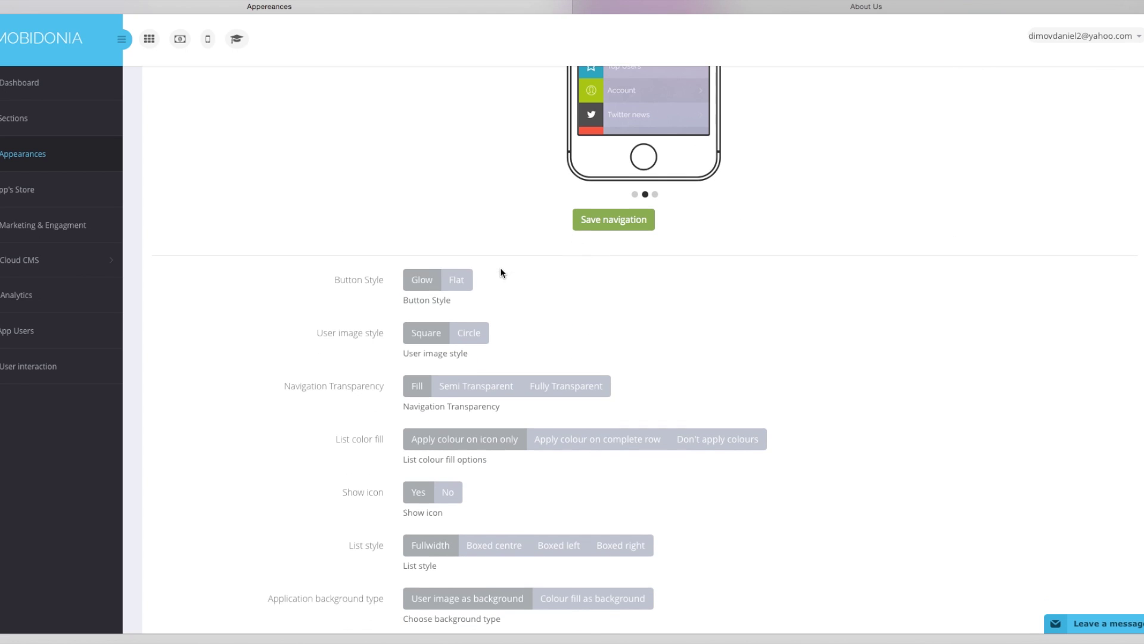
Set Button Style to Flat, User image style to Circle, and Navigation Transparency to Semi Transparent.
click(457, 282)
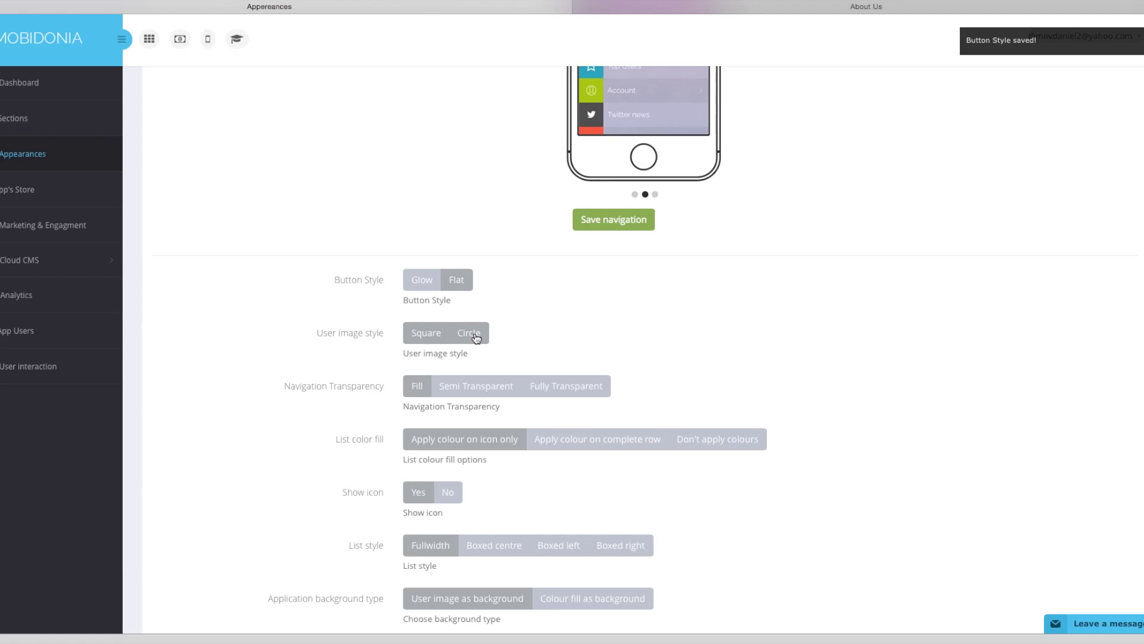
click(476, 336)
scroll(486, 340, down, 1)
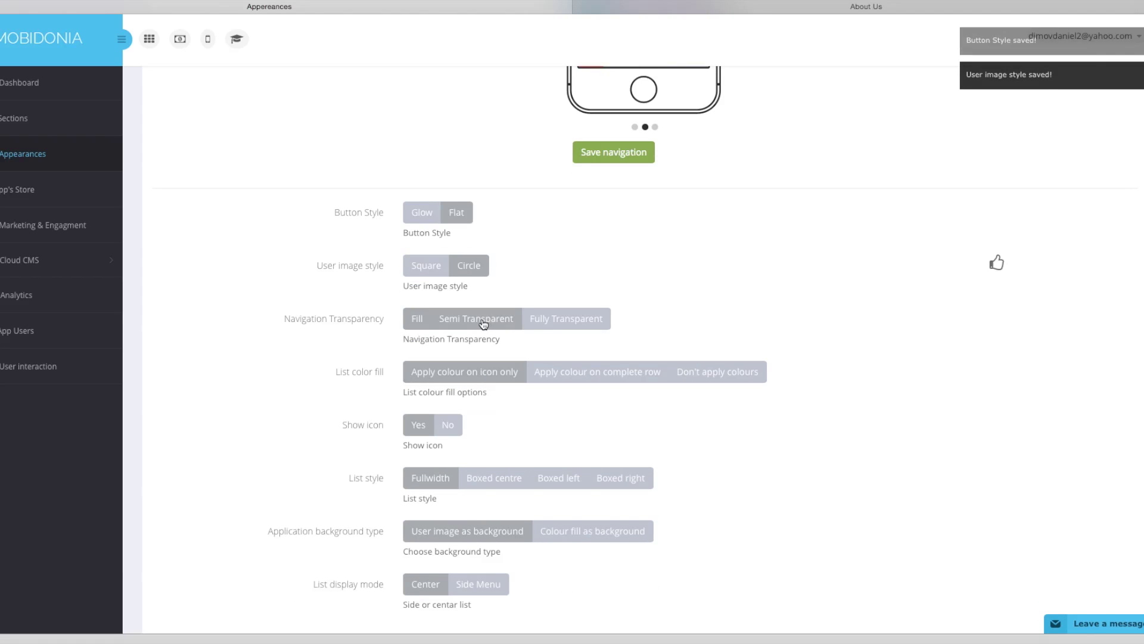
scroll(370, 304, down, 1)
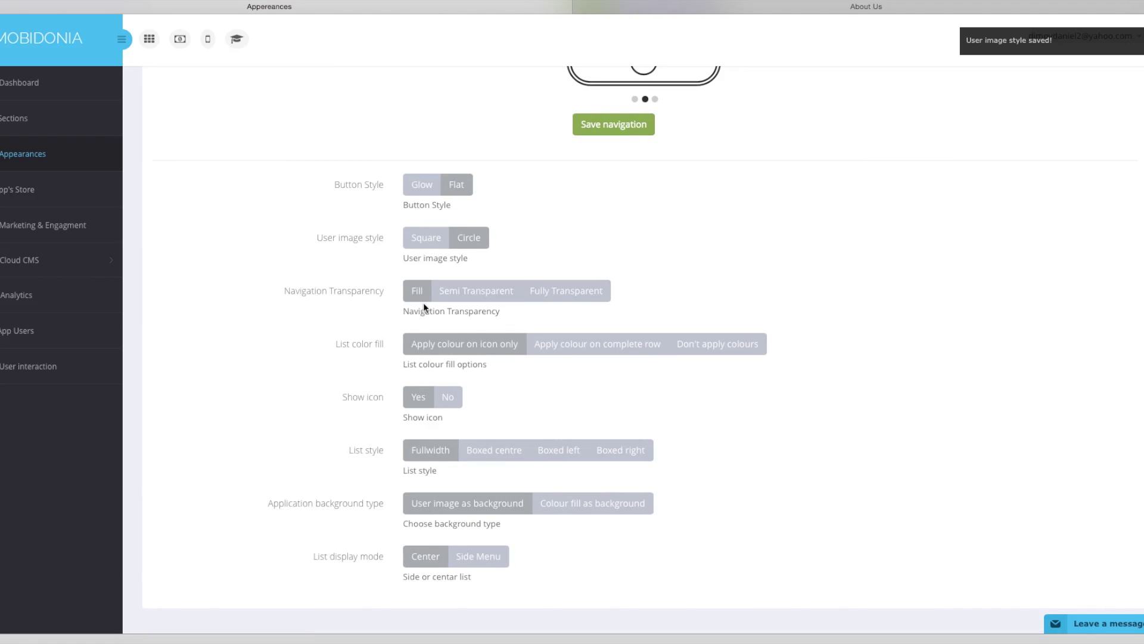
click(481, 298)
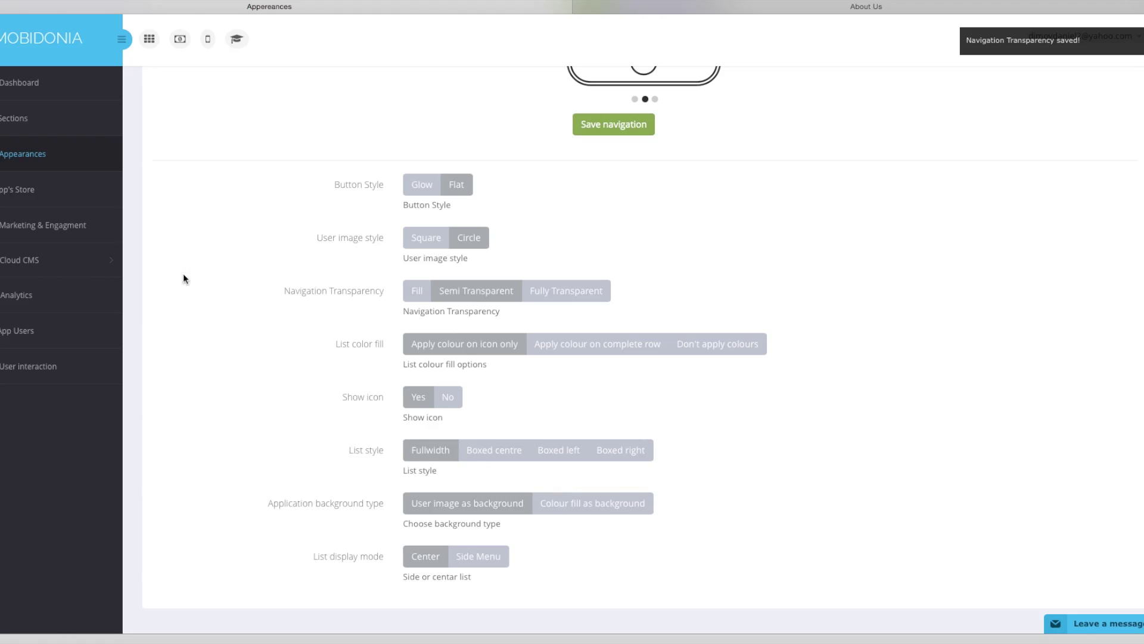
scroll(37, 196, up, 3)
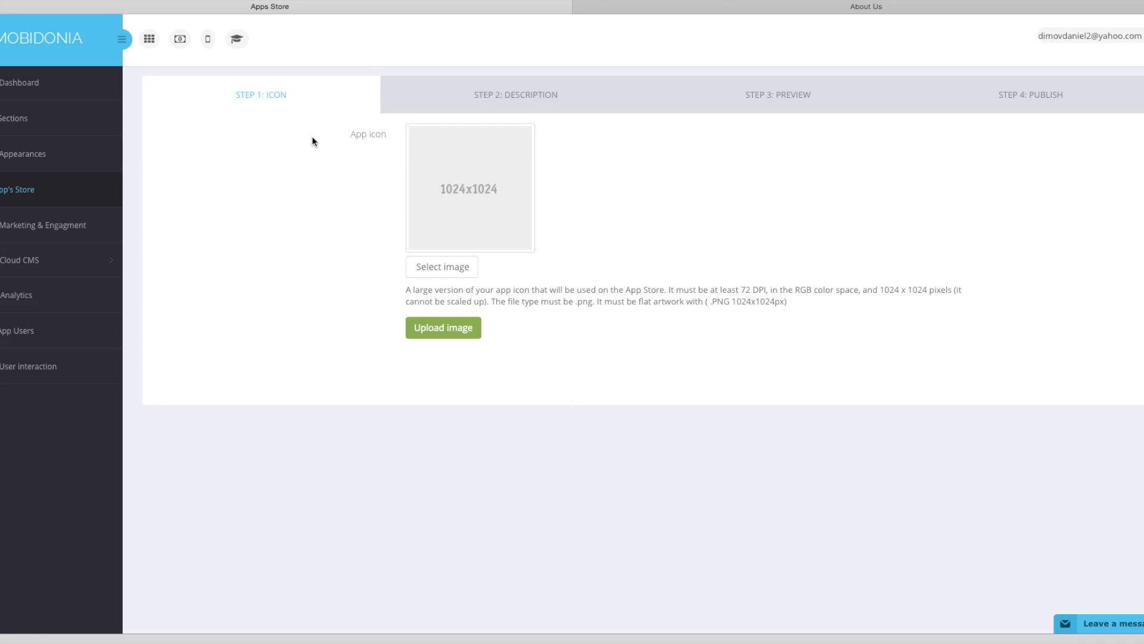
Select appicon.png from the Desktop and upload it as the App Store icon.
click(450, 265)
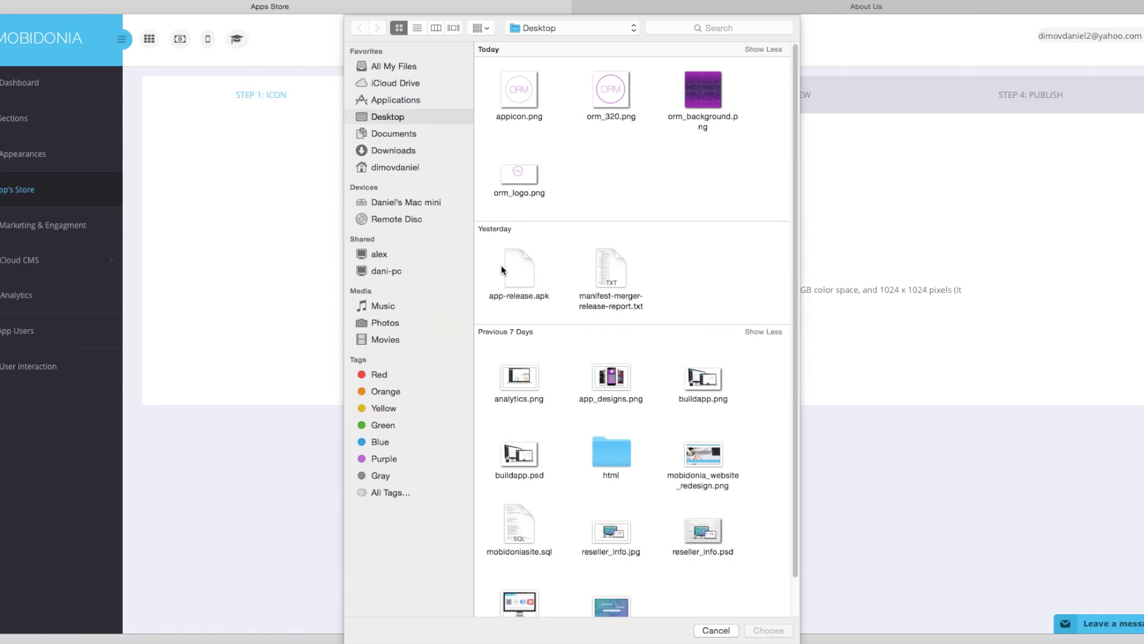
click(534, 94)
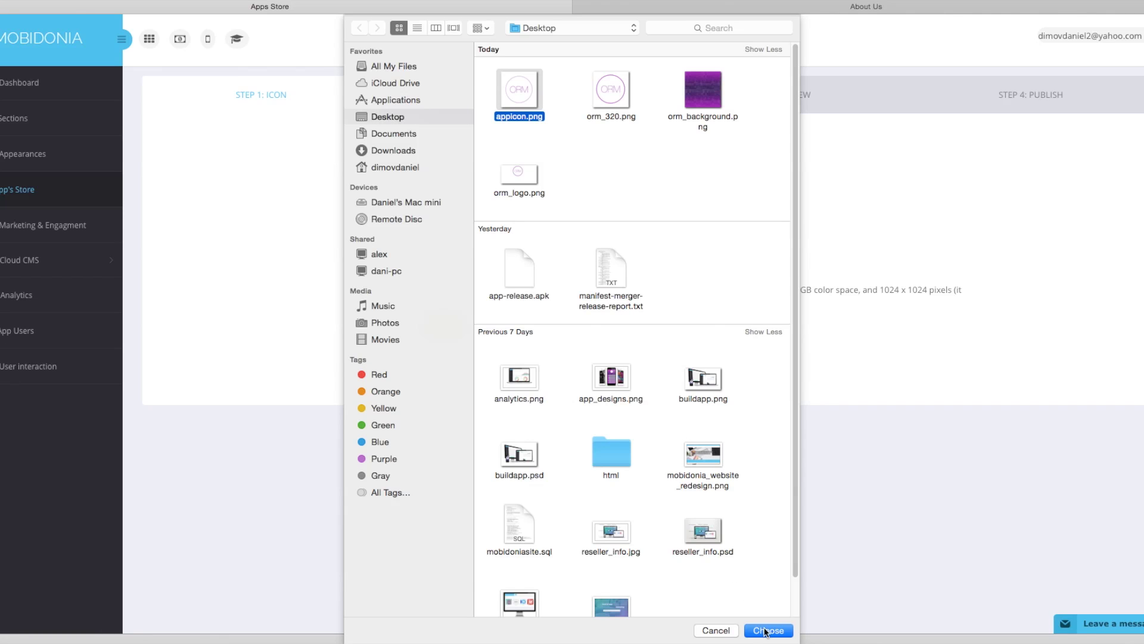
click(767, 631)
click(450, 330)
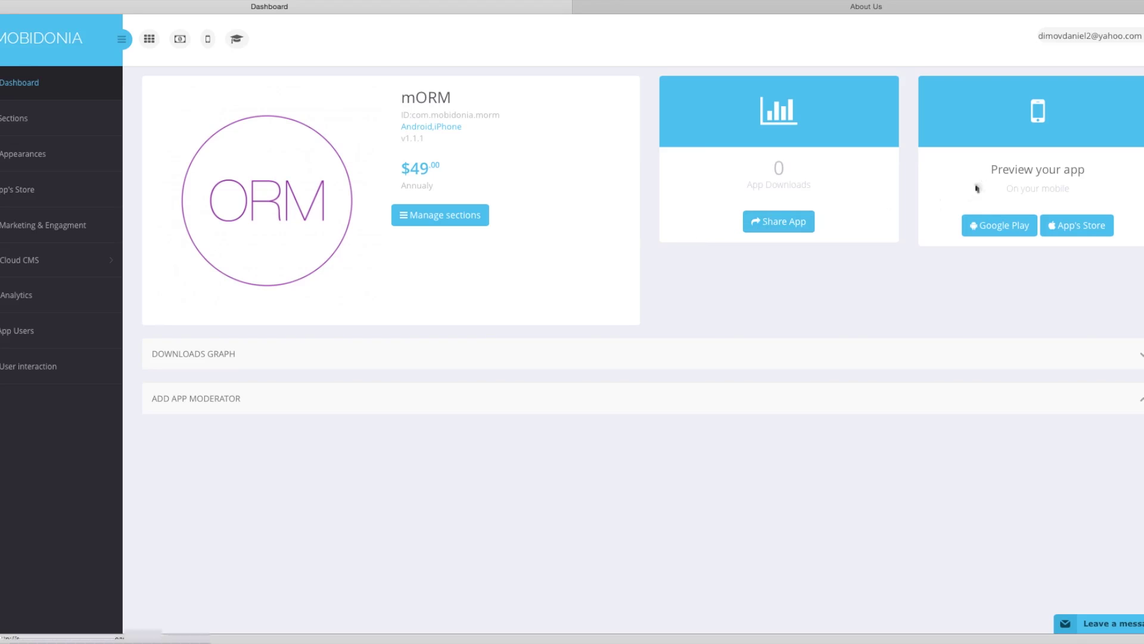
drag(984, 170, 1050, 190)
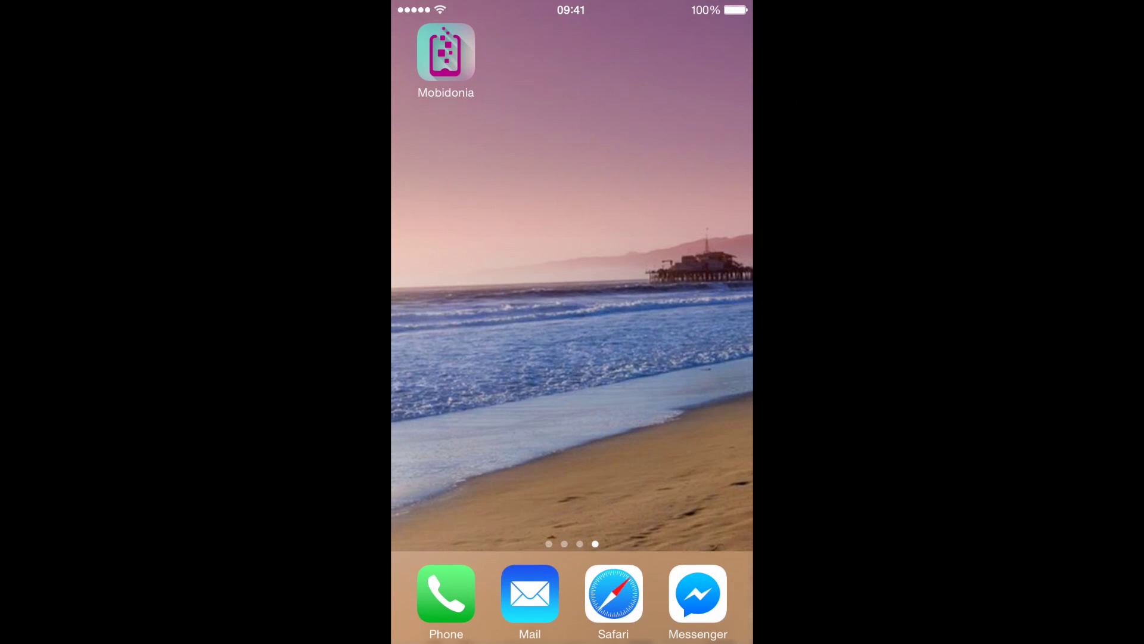
Launch Mobidonia on the iPhone, open the mORM preview, and dismiss the demo-data alert.
click(445, 52)
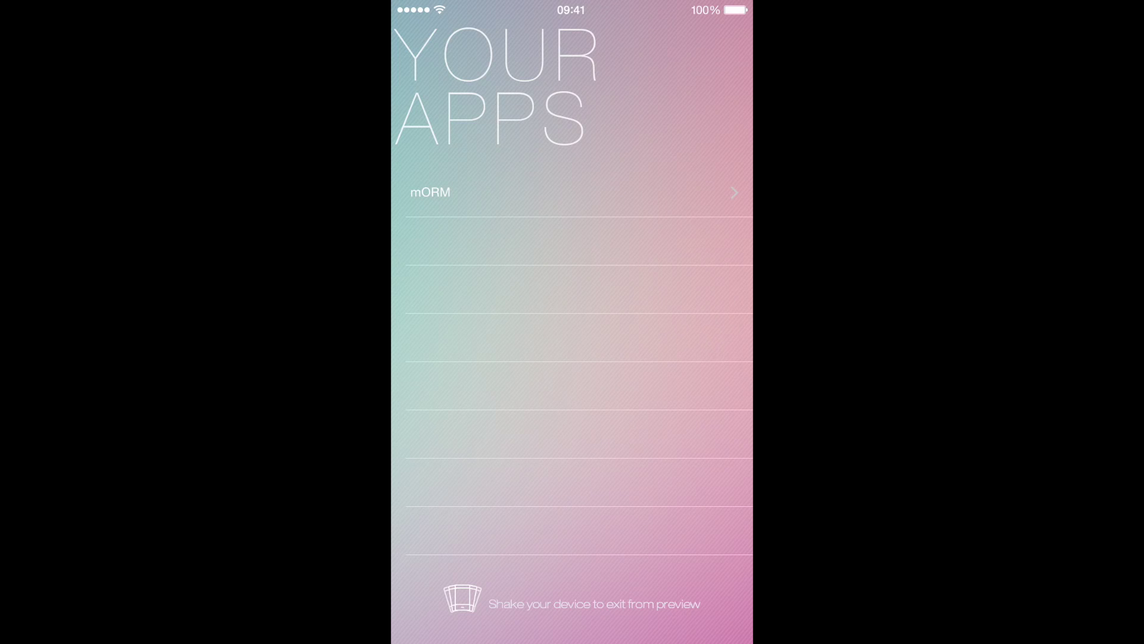
click(430, 192)
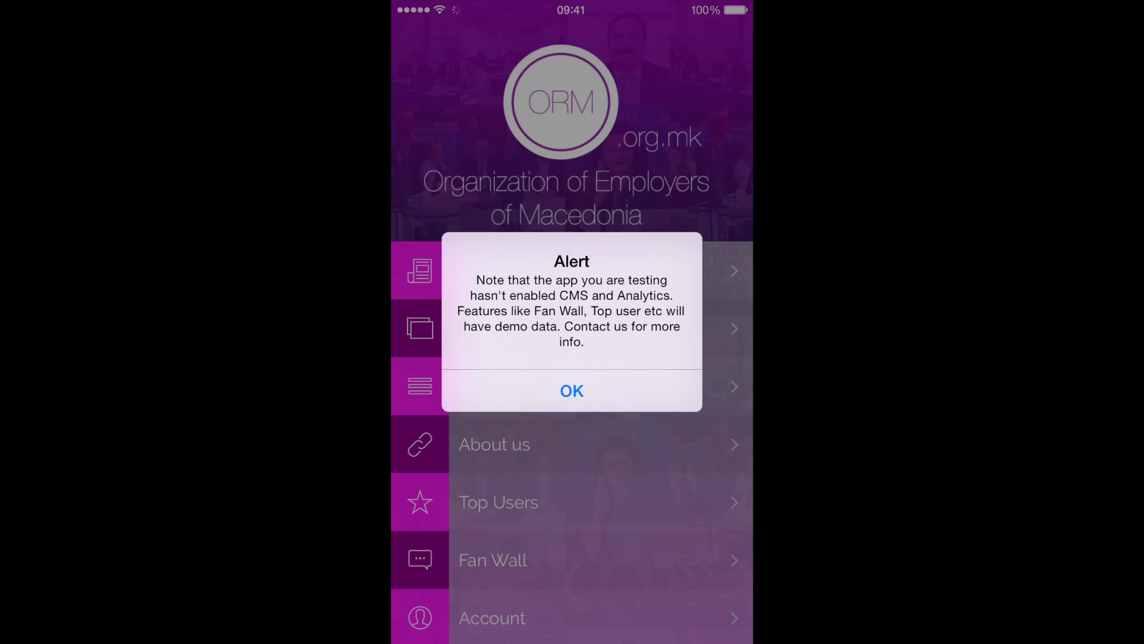
click(572, 391)
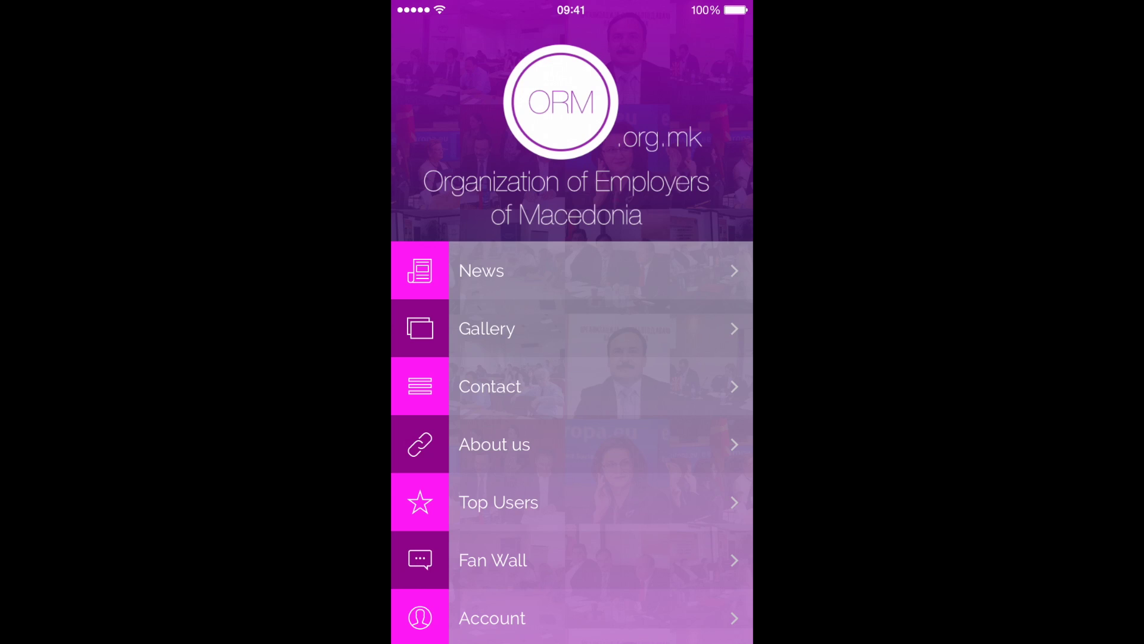
scroll(572, 441, down, 2)
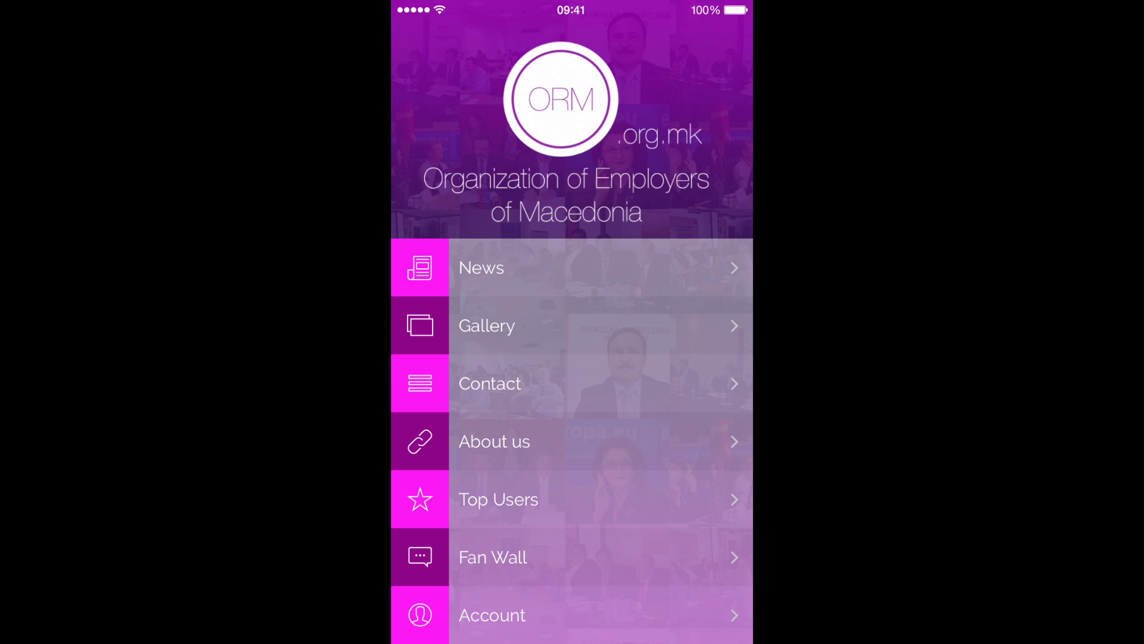
click(481, 268)
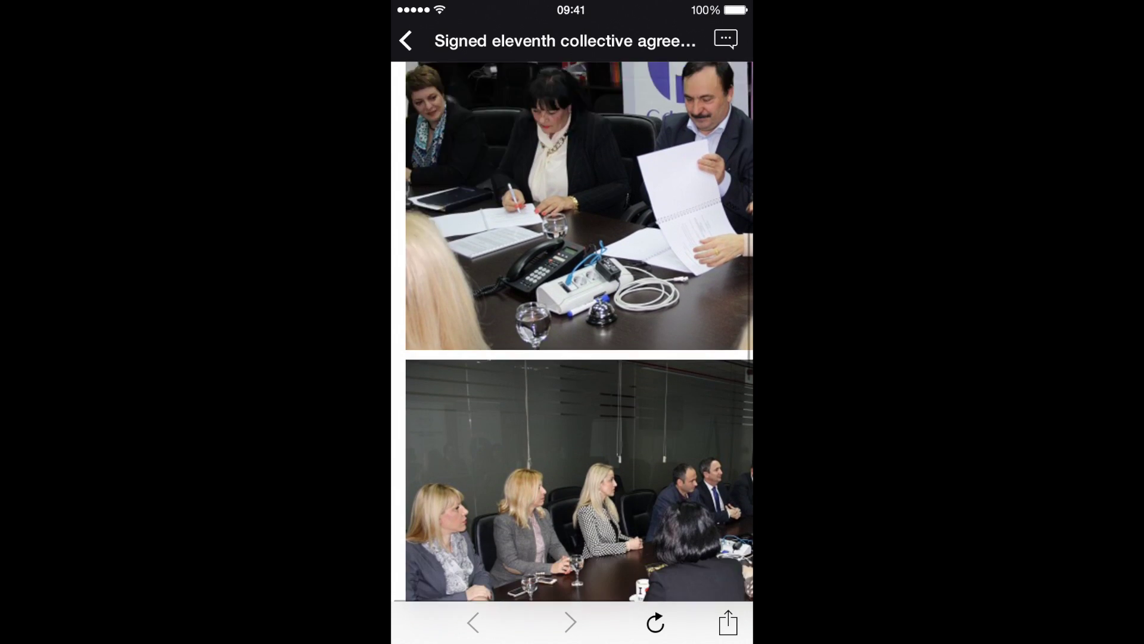
scroll(572, 333, up, 15)
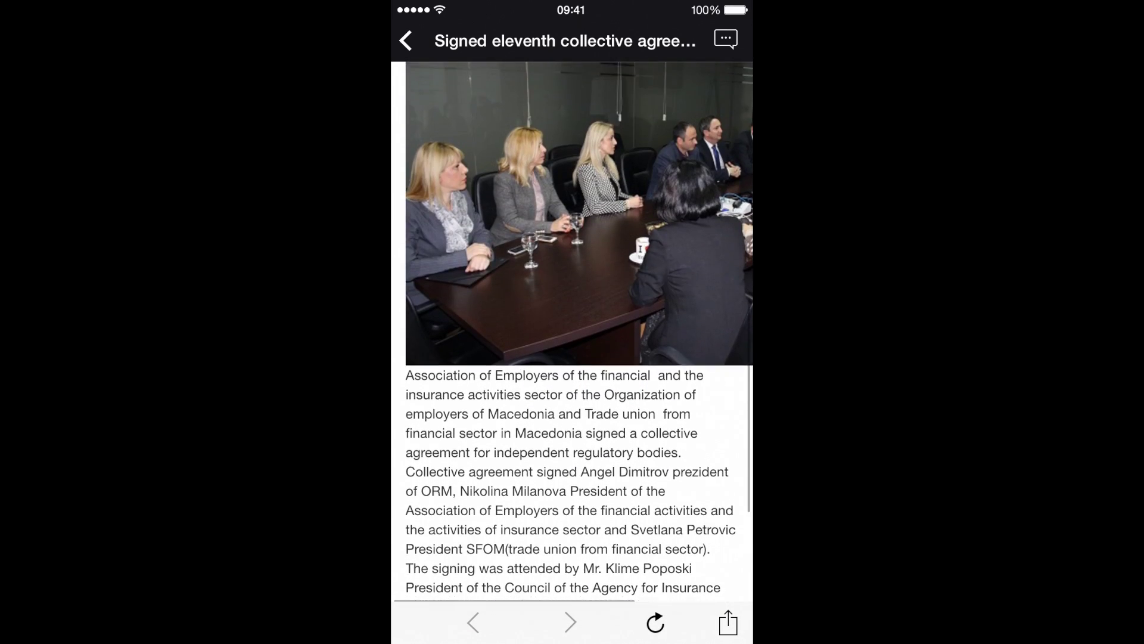
scroll(572, 334, up, 5)
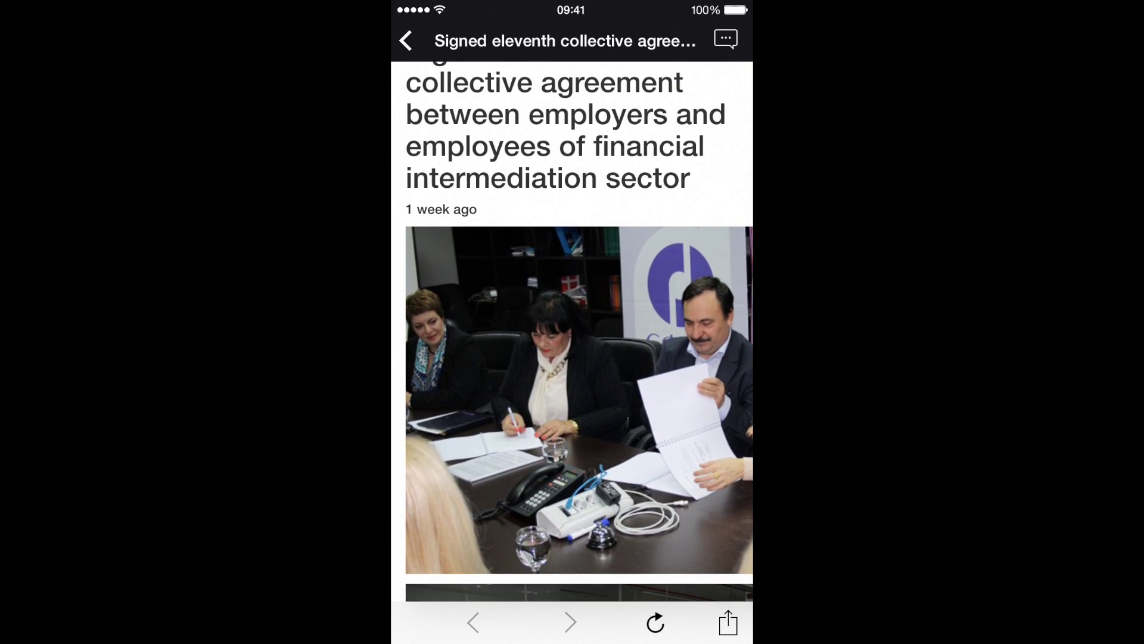
click(726, 39)
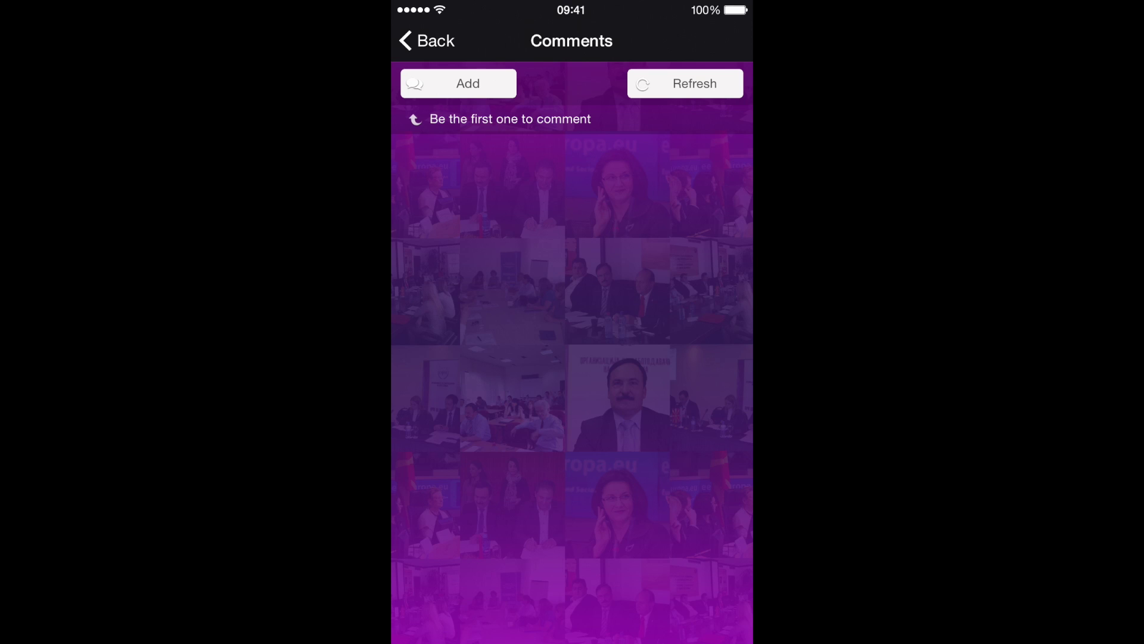
click(468, 84)
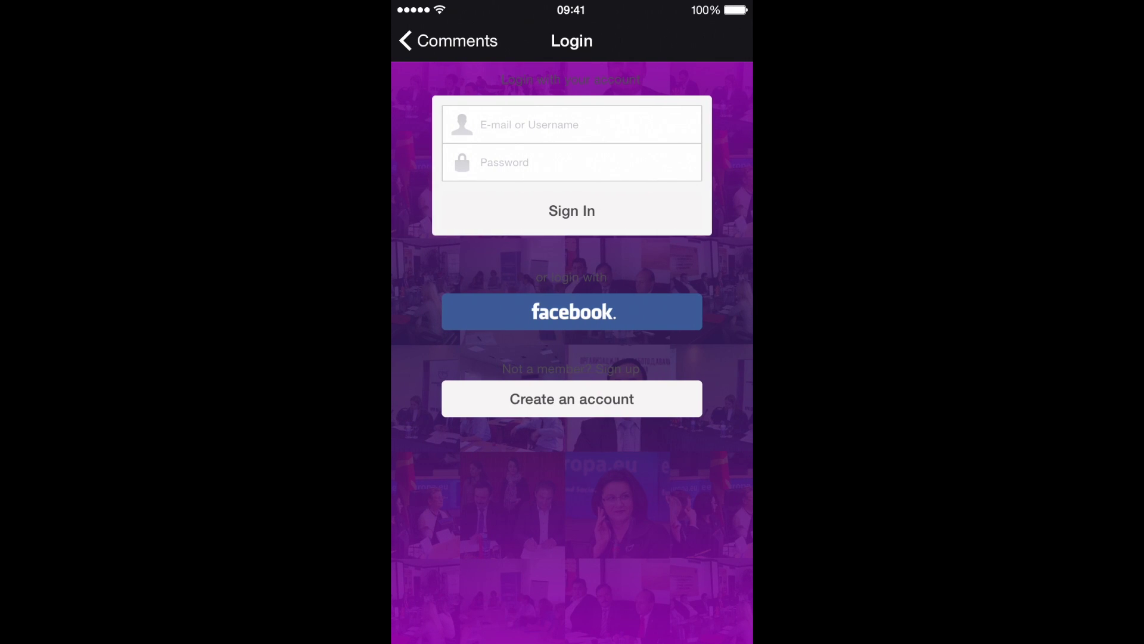
click(447, 41)
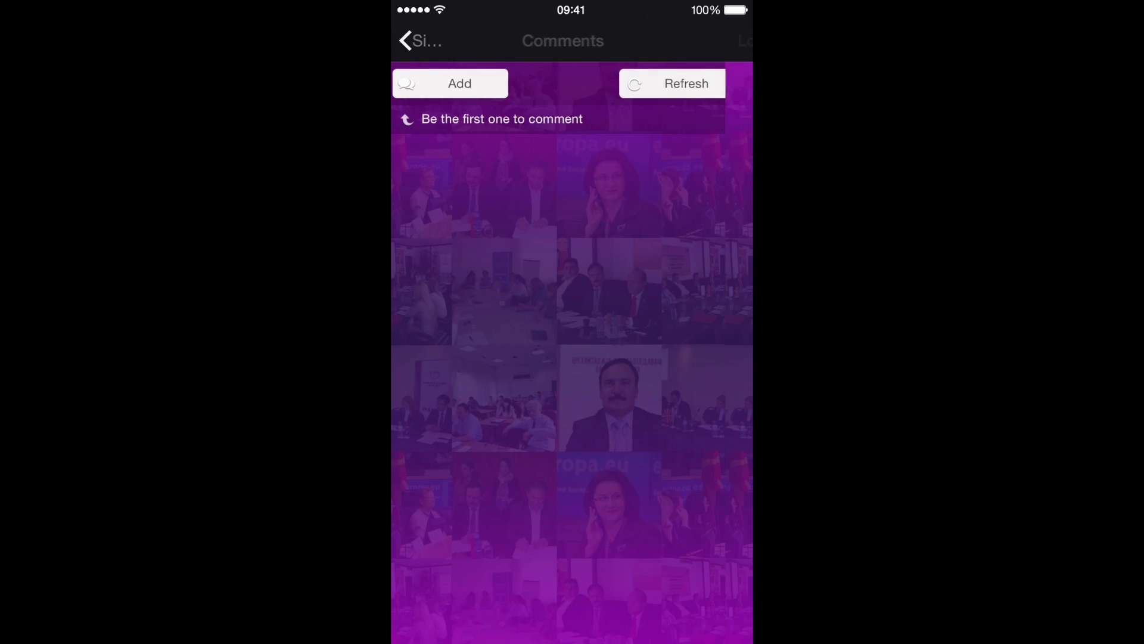
click(423, 41)
click(406, 41)
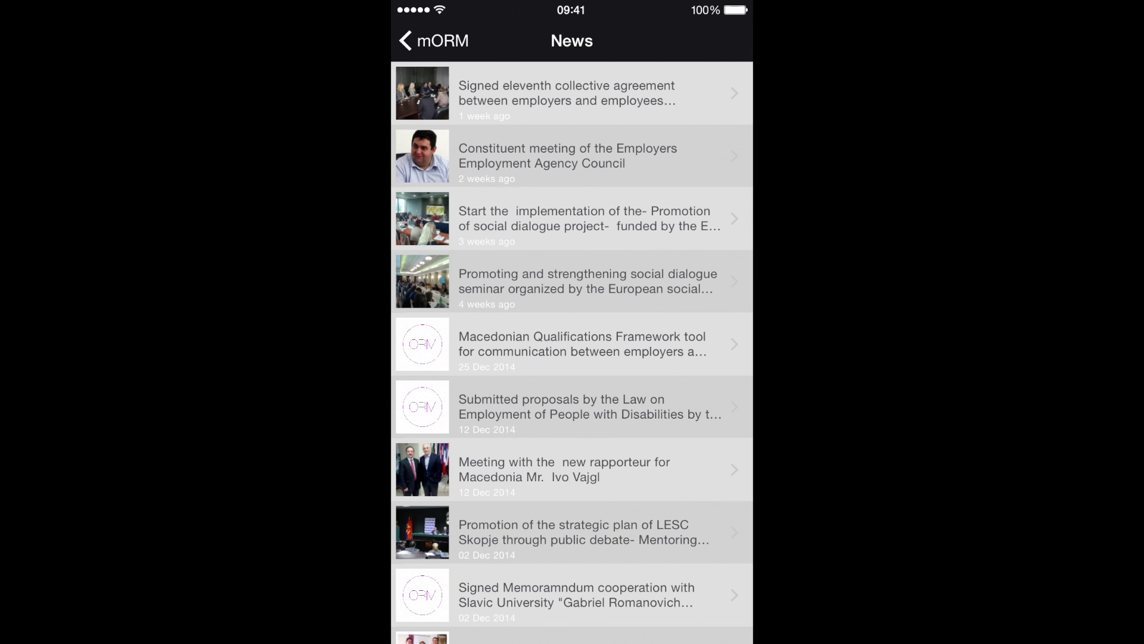
scroll(572, 351, down, 2)
click(429, 40)
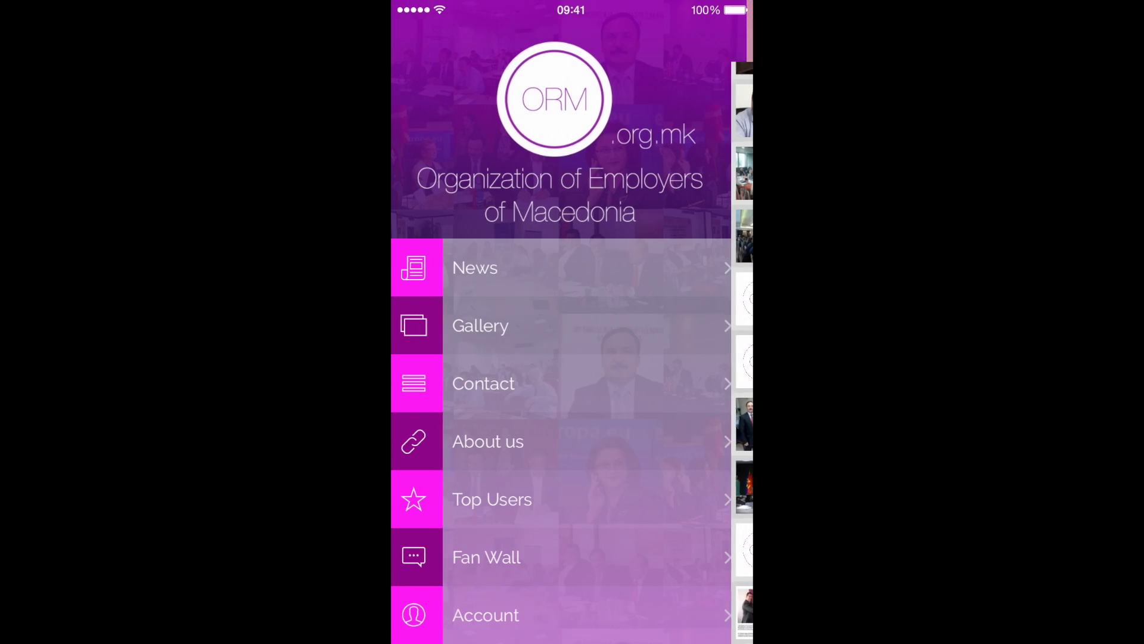
click(487, 325)
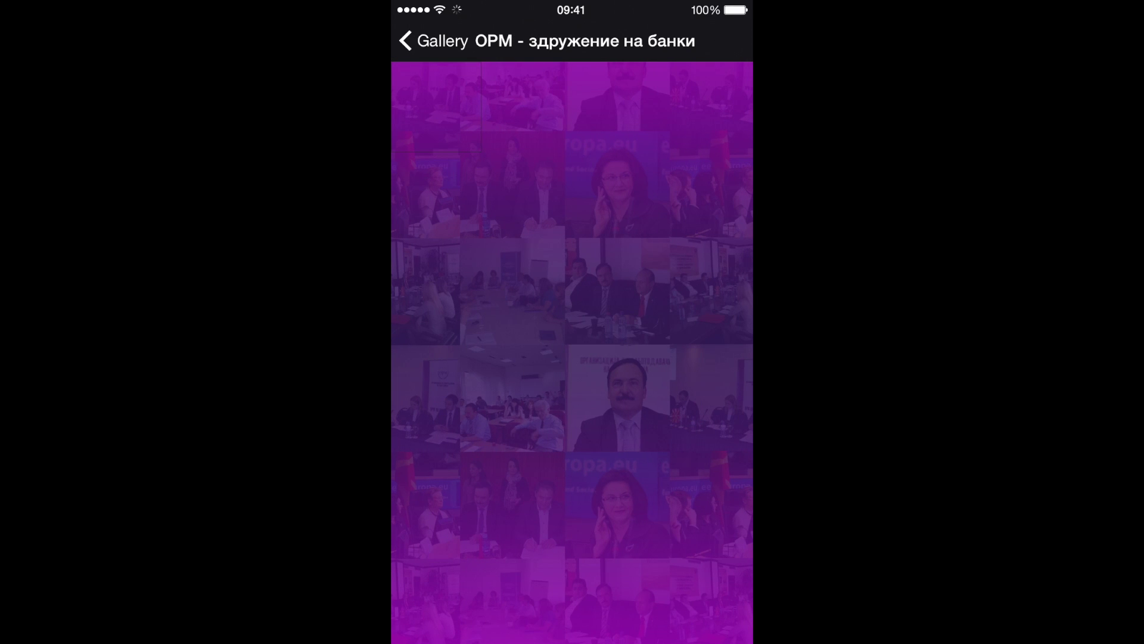
Open the round-table meeting album and swipe through to photo 5 of 12.
click(420, 40)
click(543, 156)
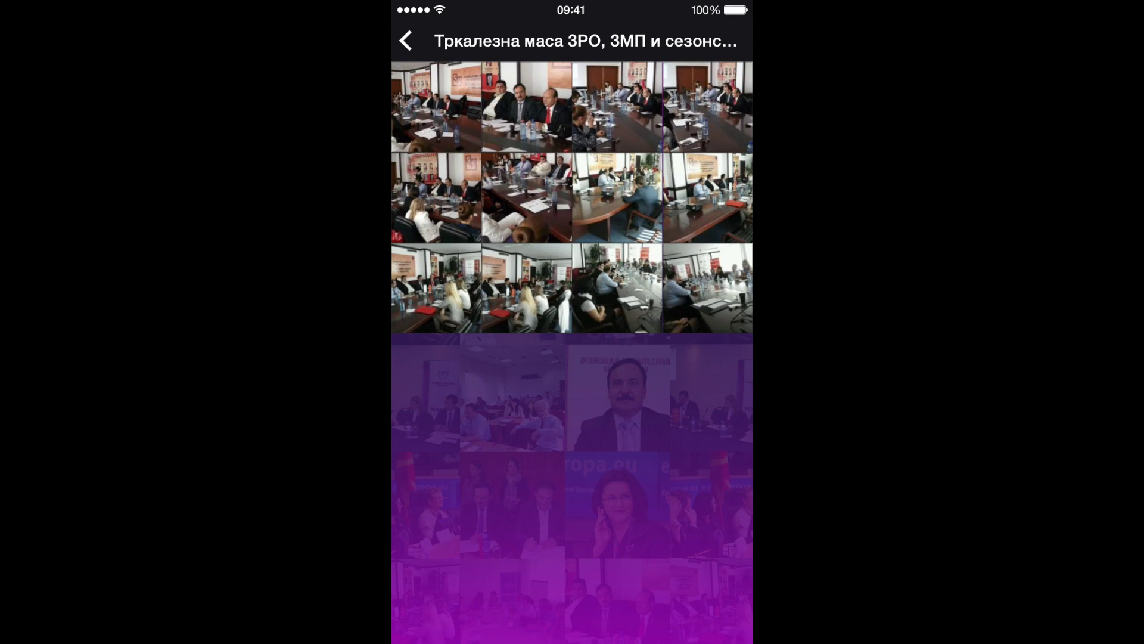
click(527, 107)
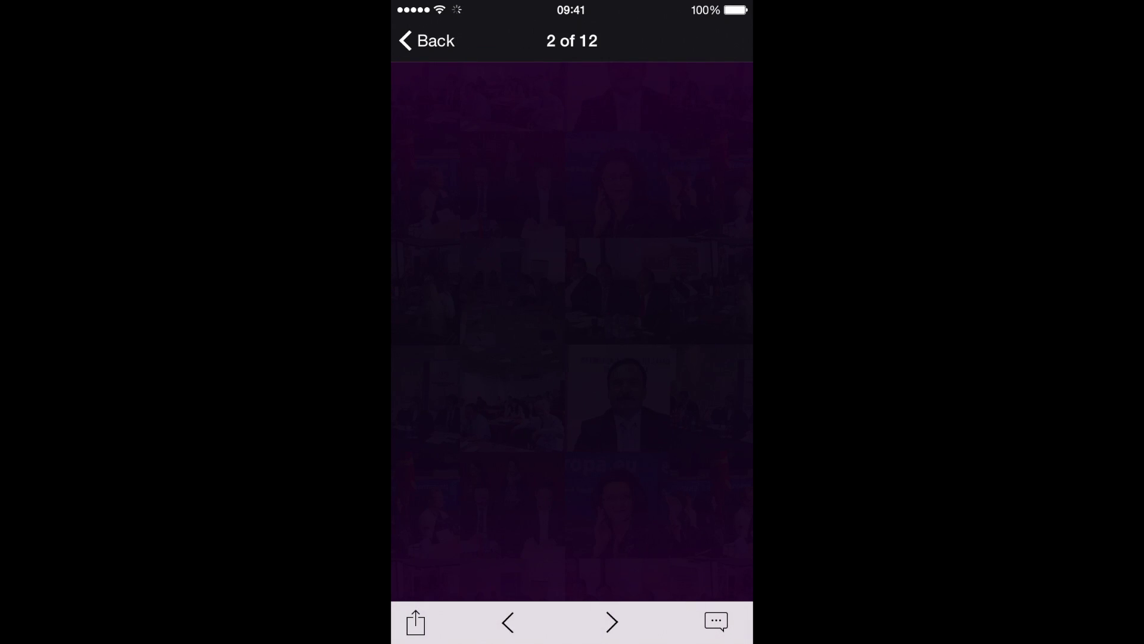
drag(453, 334, 691, 334)
drag(536, 334, 405, 334)
drag(656, 334, 477, 333)
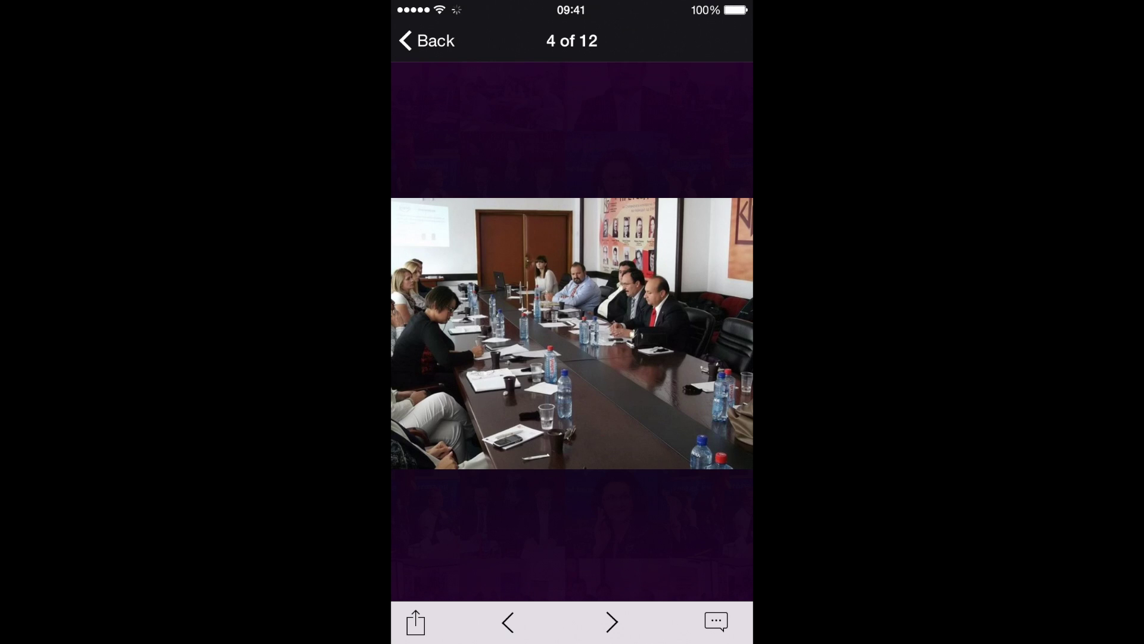
drag(656, 334, 477, 334)
Add the comment 'Nice pic' to photo 5.
click(716, 622)
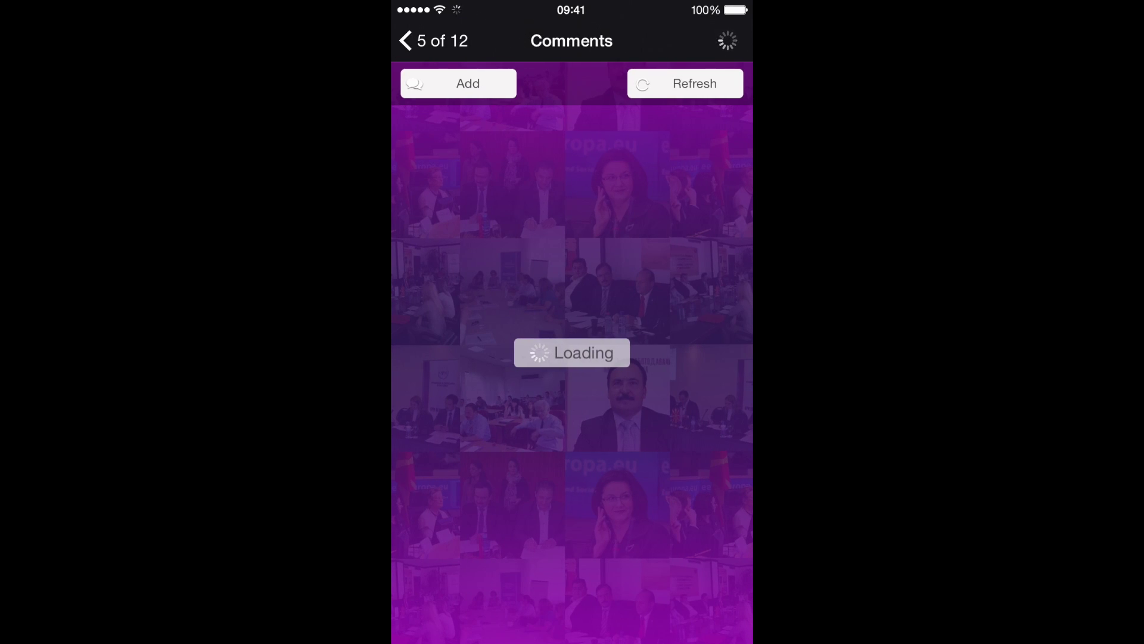
click(458, 83)
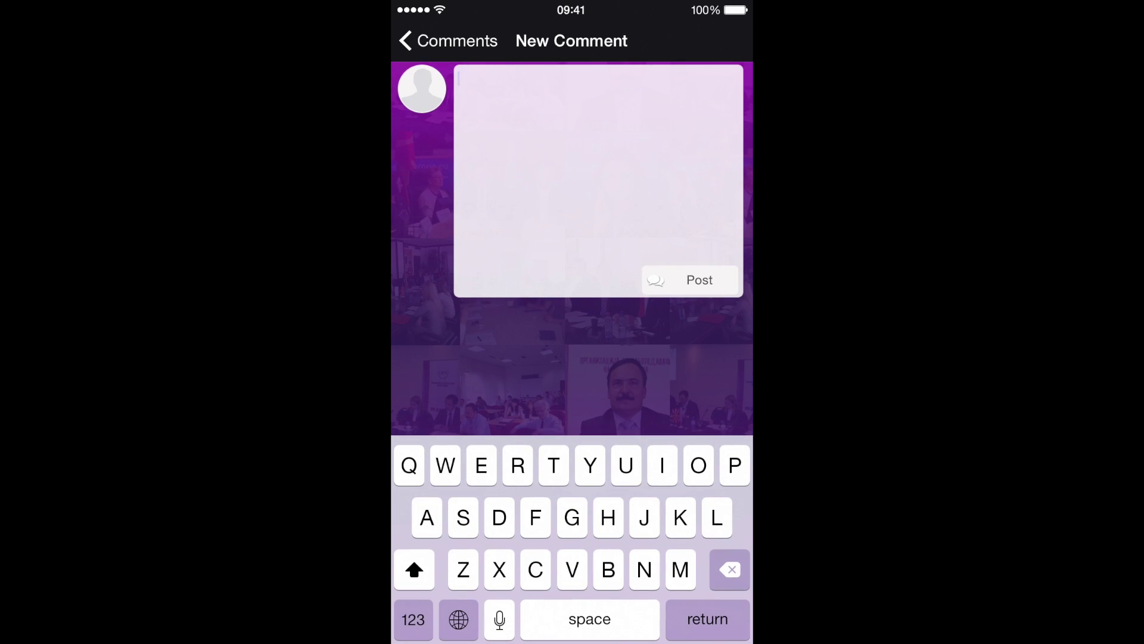
text(Nice )
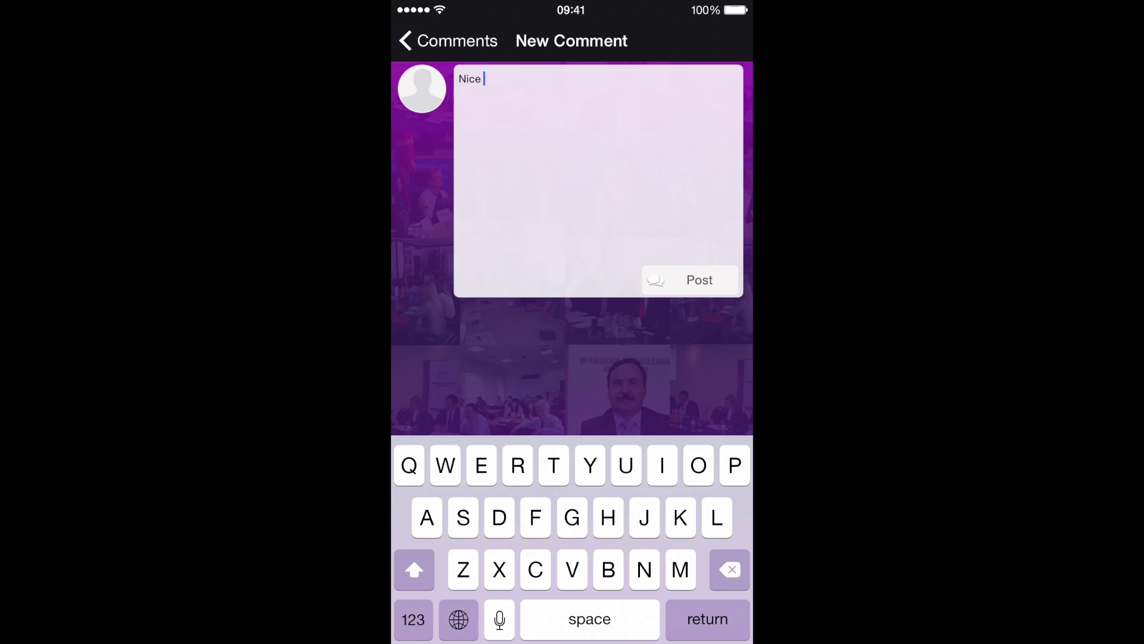
text(pic)
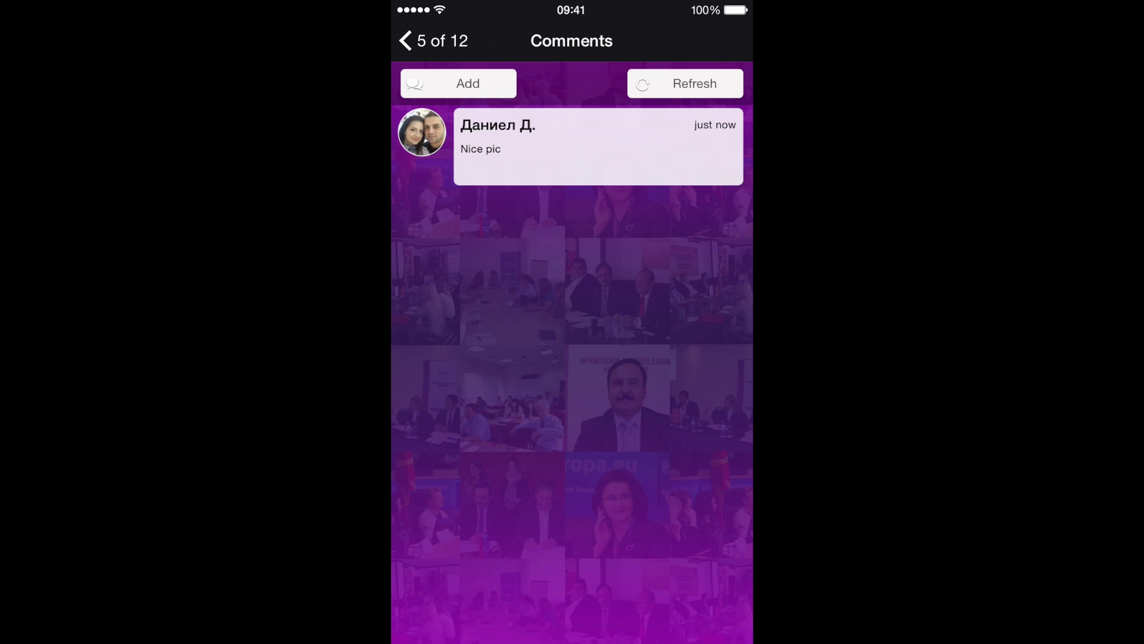
Recheck the photo's comments, then go back to the album's photos.
click(432, 41)
drag(655, 334, 525, 333)
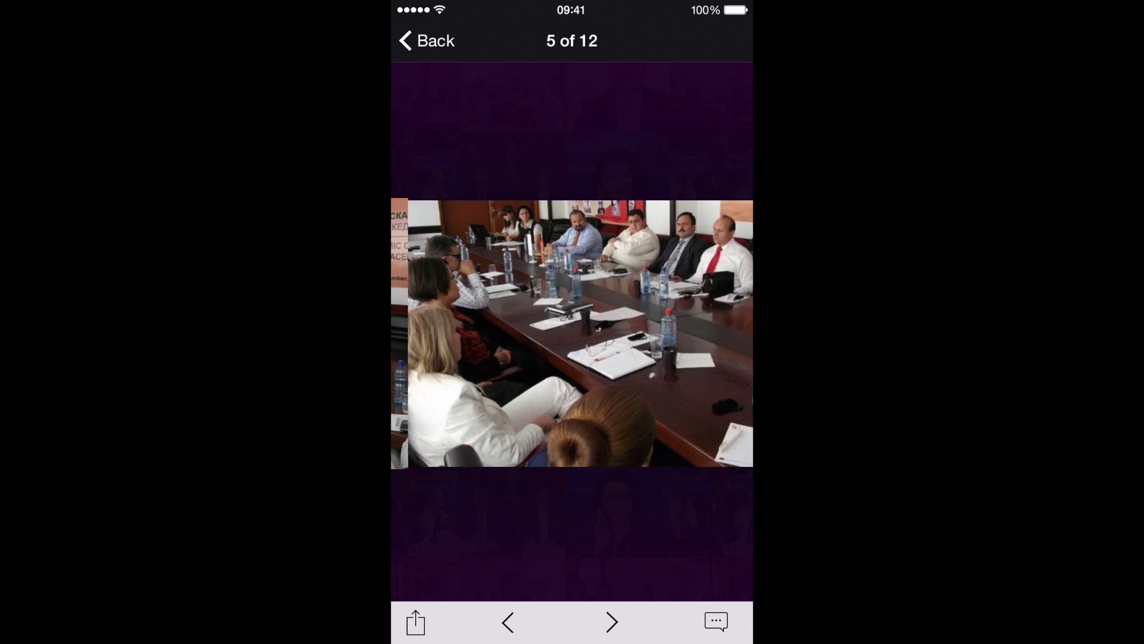
click(716, 621)
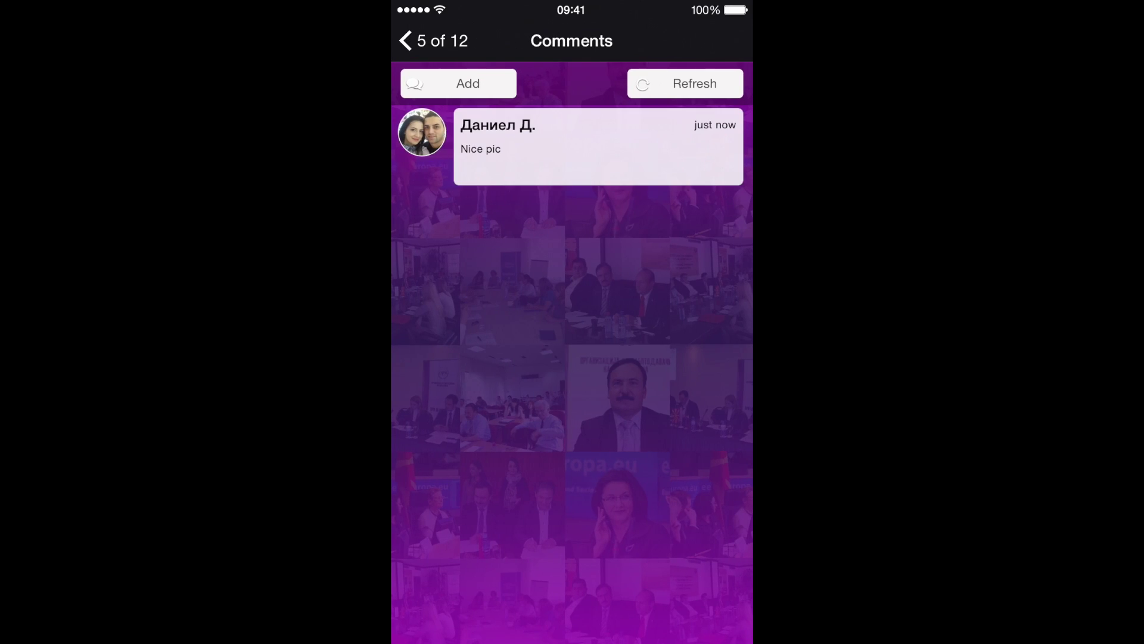
click(432, 41)
click(429, 39)
Return to the main menu and view the Contact section.
click(405, 40)
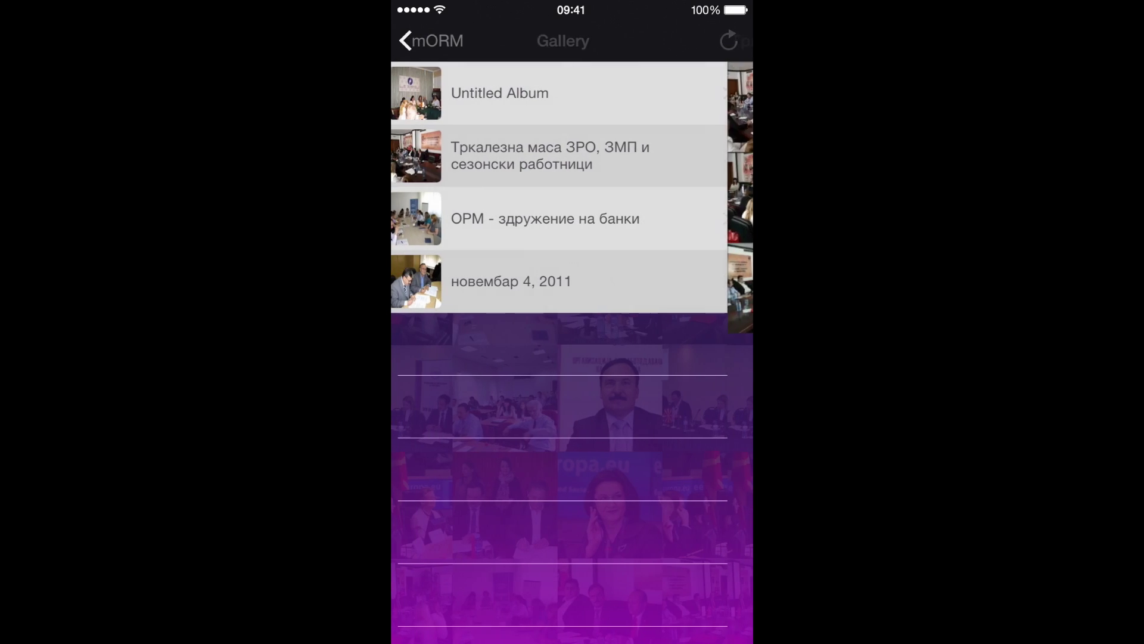
click(432, 41)
click(485, 383)
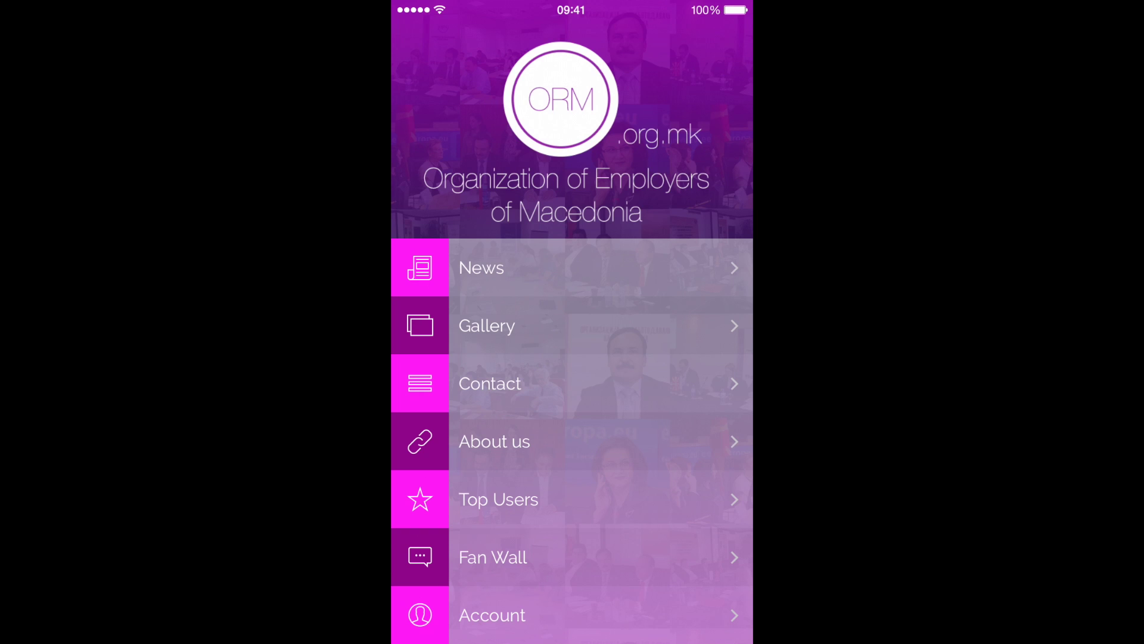
Read the About us page and its comments, then view the top-ranked user's profile in Top Users.
click(494, 441)
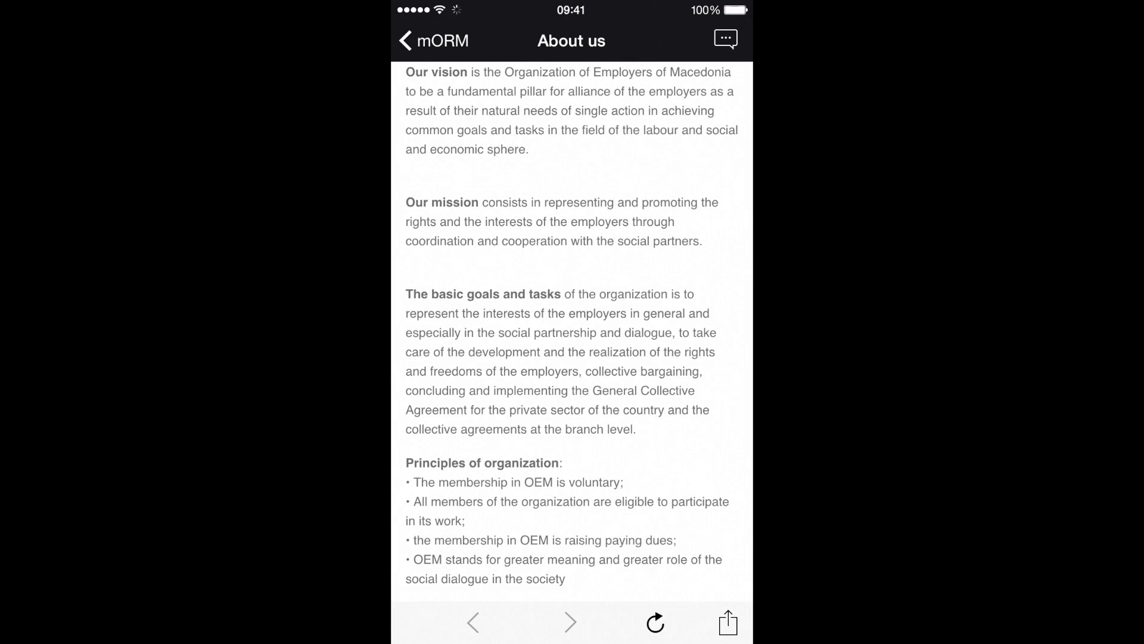
scroll(572, 334, down, 2)
click(725, 39)
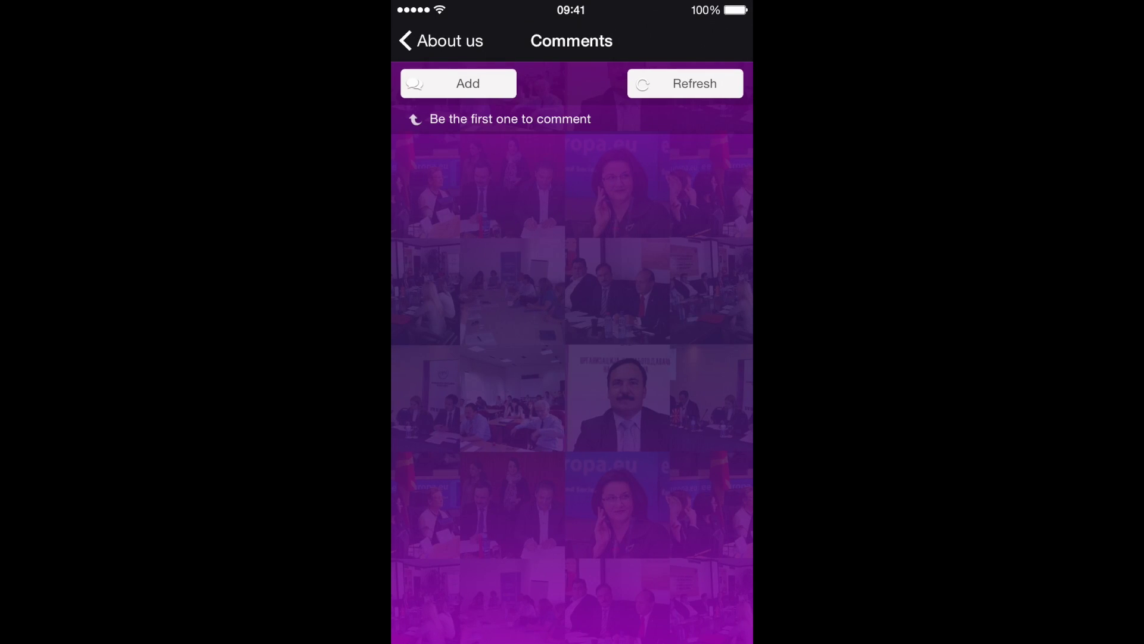
click(441, 41)
click(417, 41)
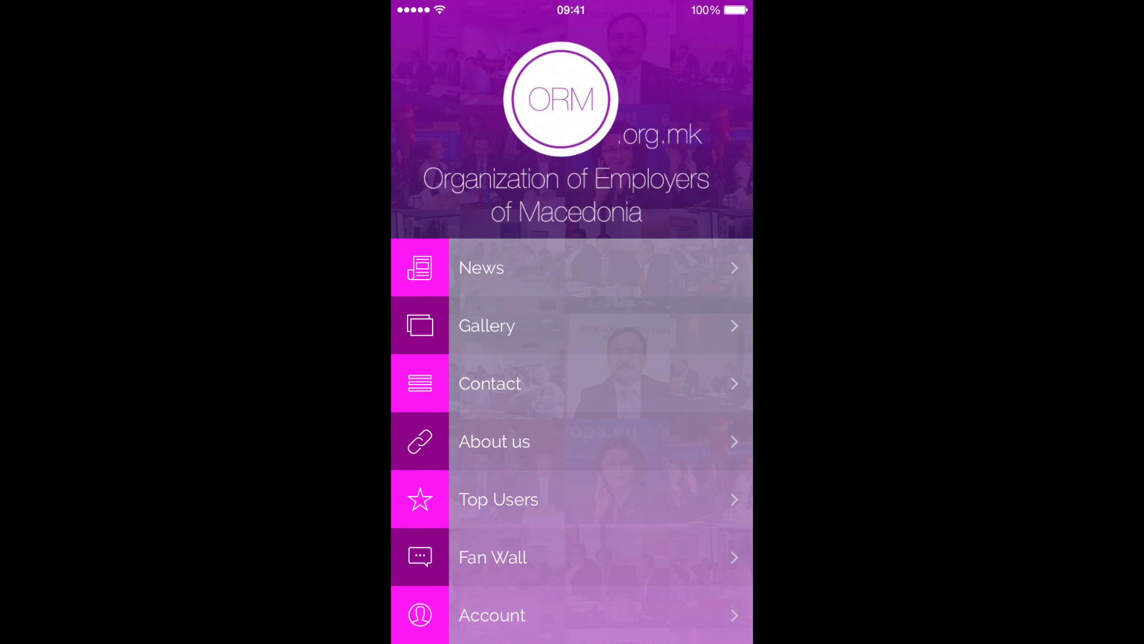
click(499, 499)
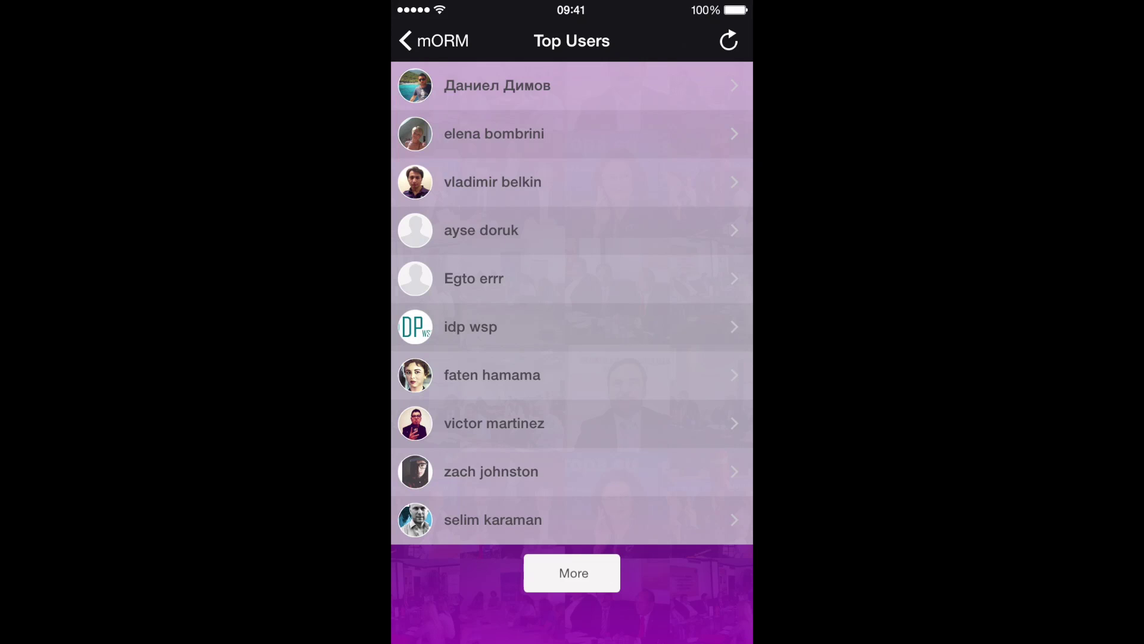
click(494, 86)
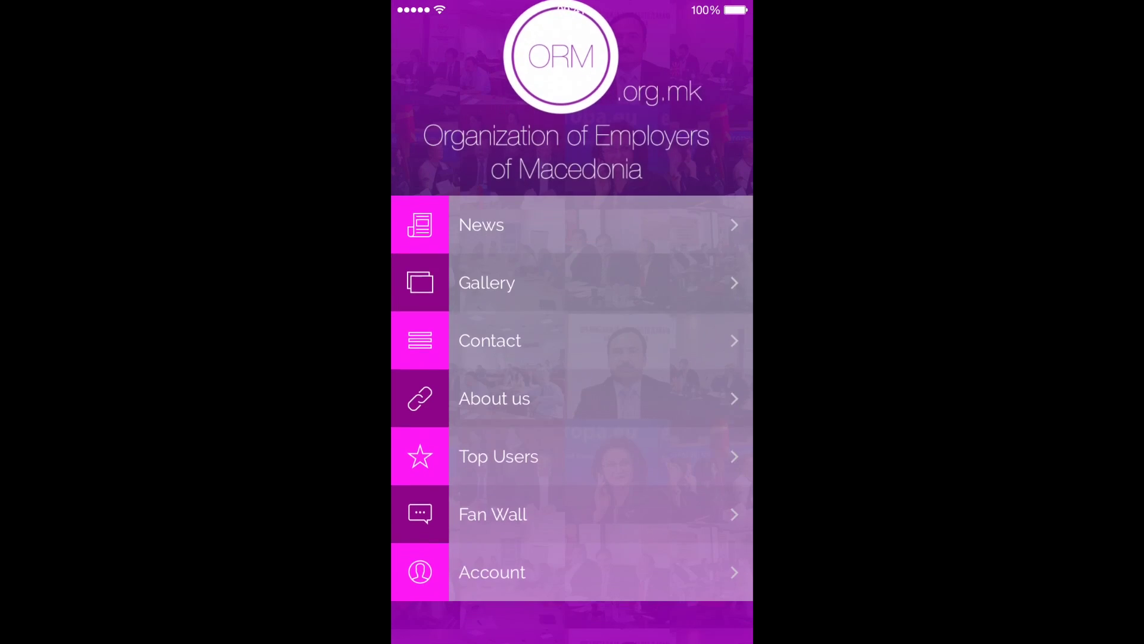
Post the comment 'Great app' on the Fan Wall.
click(537, 557)
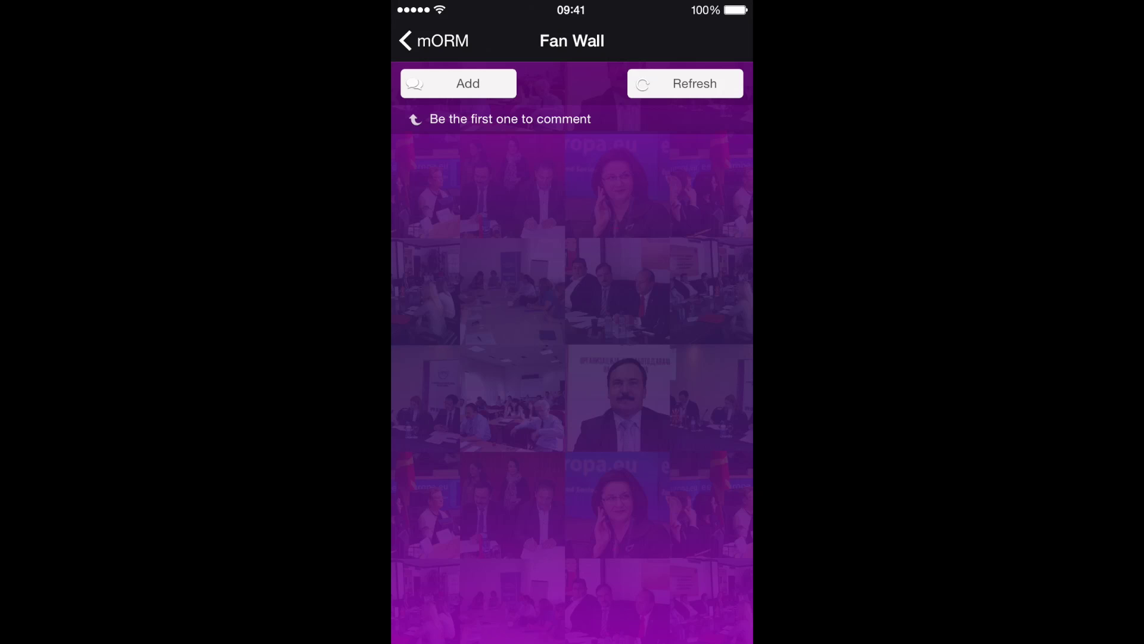
click(459, 83)
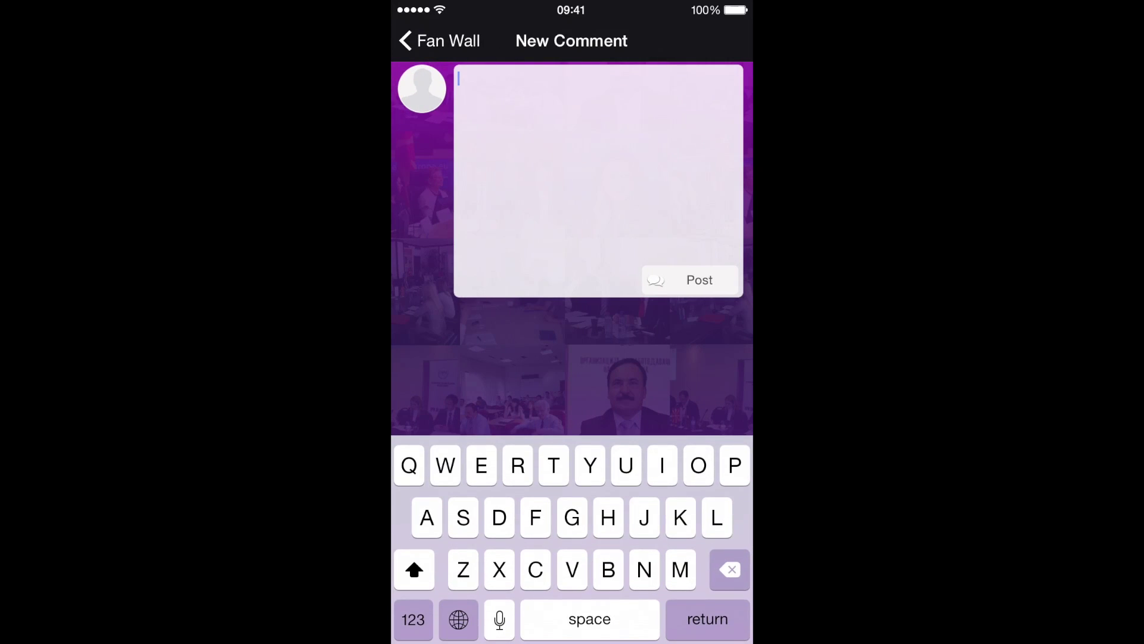
text(Gr)
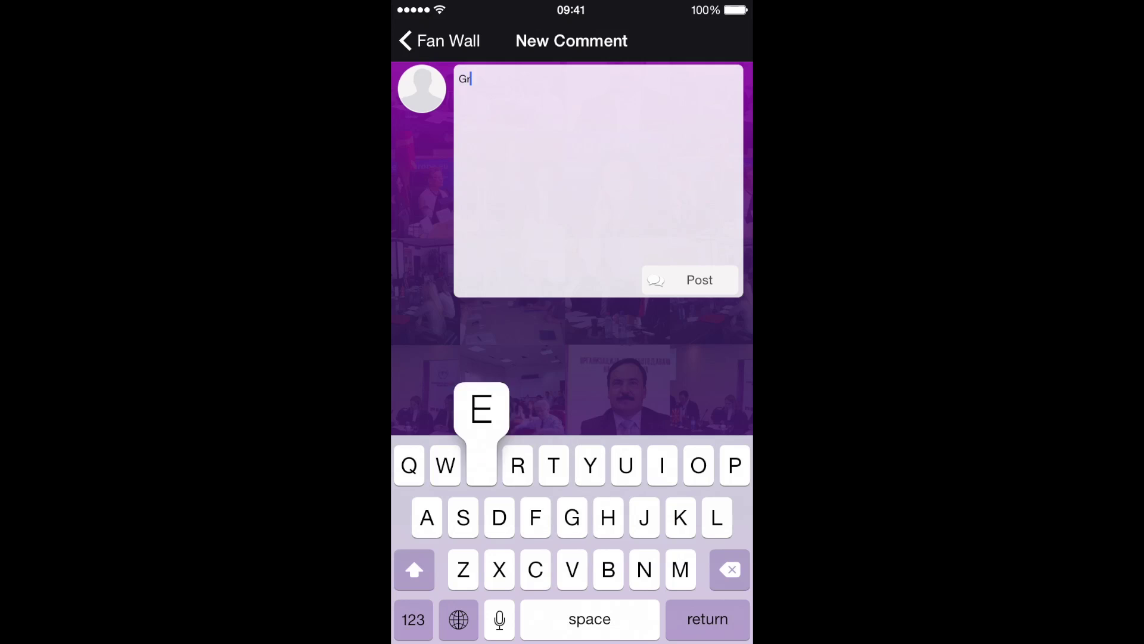
text(eat app)
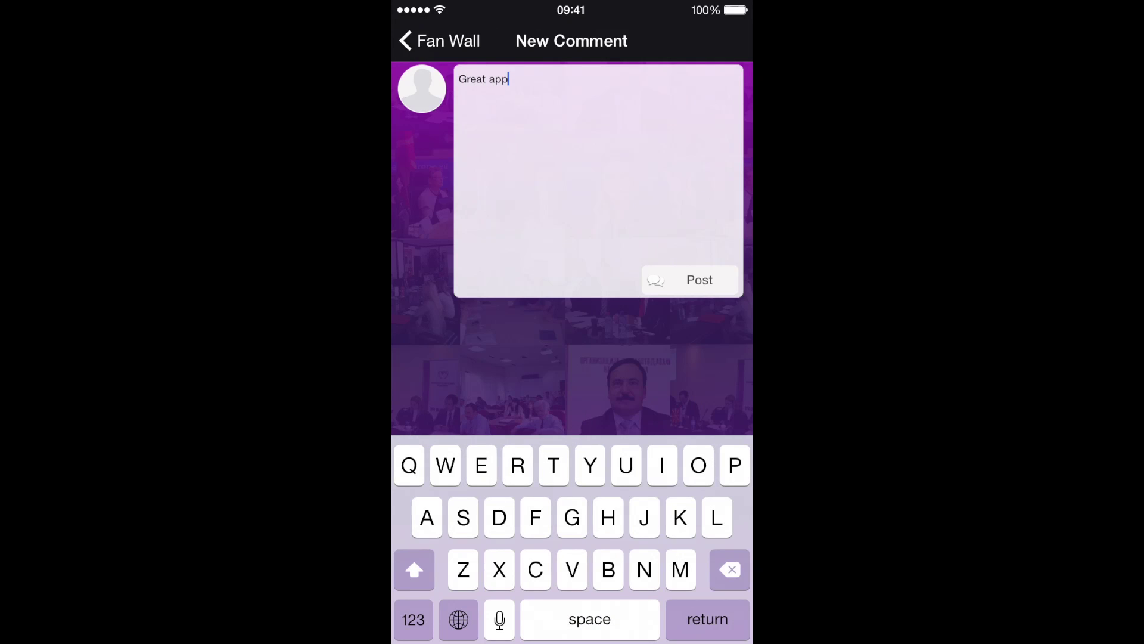
click(690, 280)
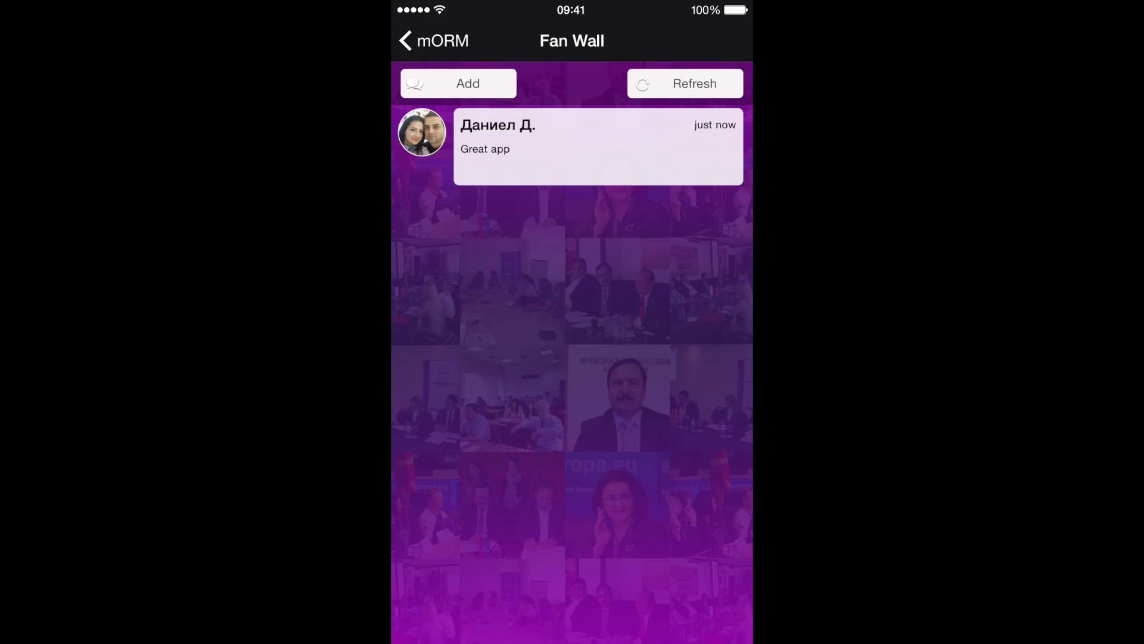
Log out from the Account screen and bring back the side menu.
click(433, 40)
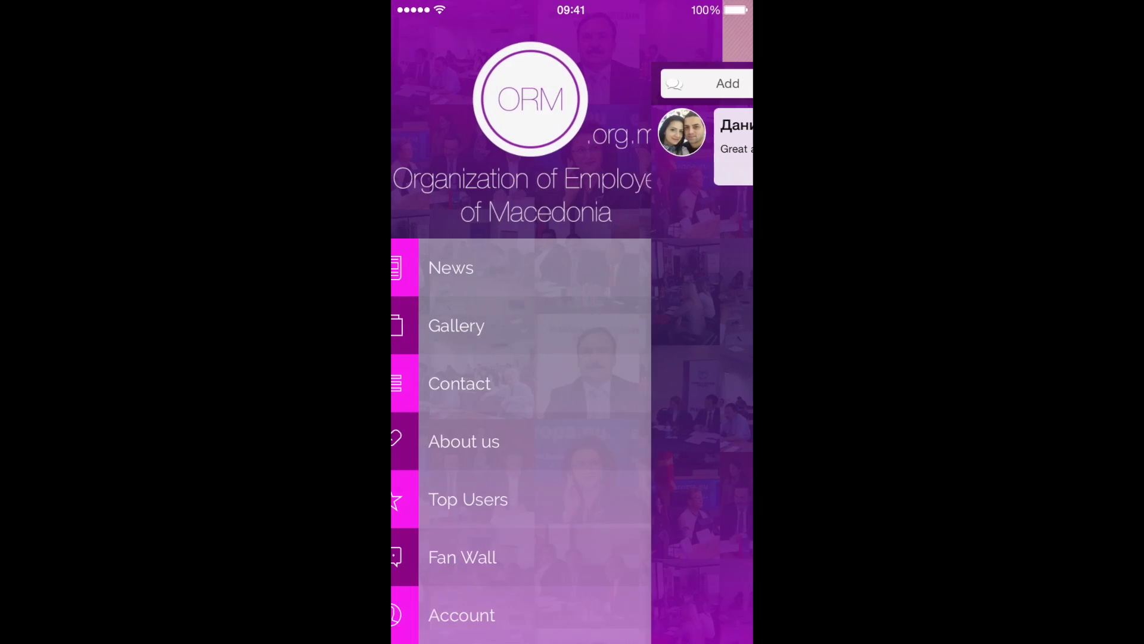
click(492, 615)
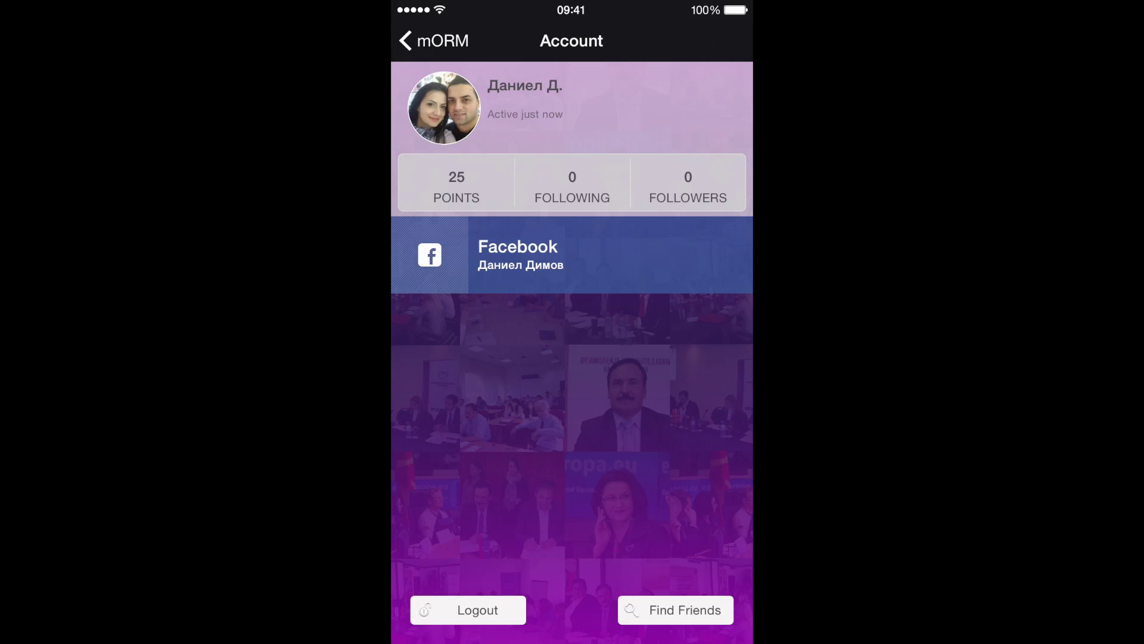
click(468, 610)
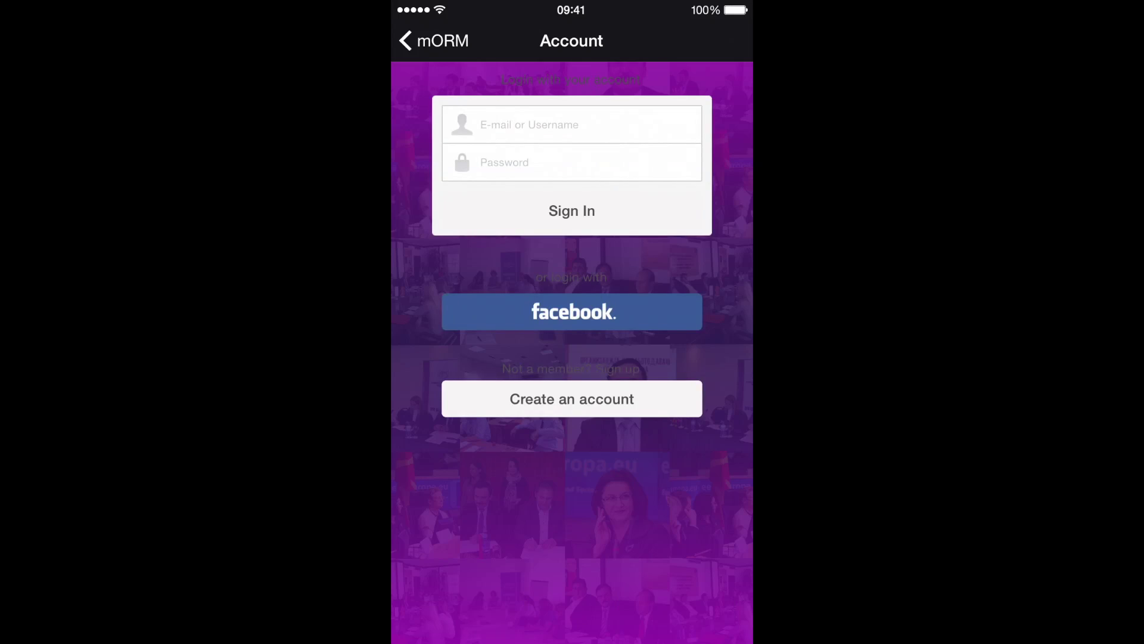
click(434, 41)
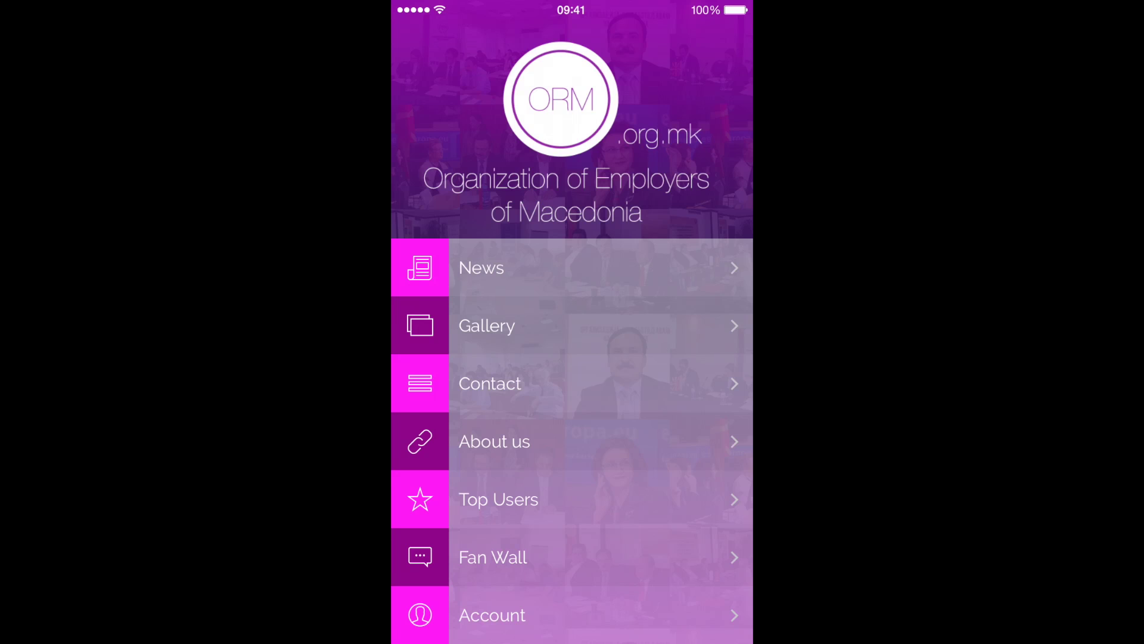
click(482, 268)
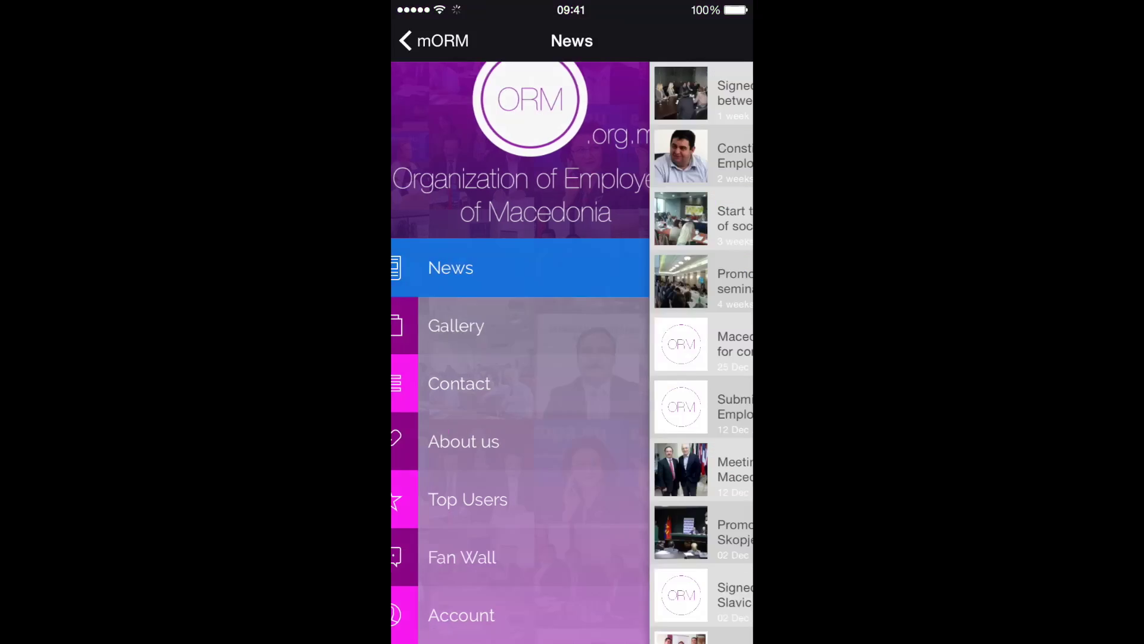
click(572, 97)
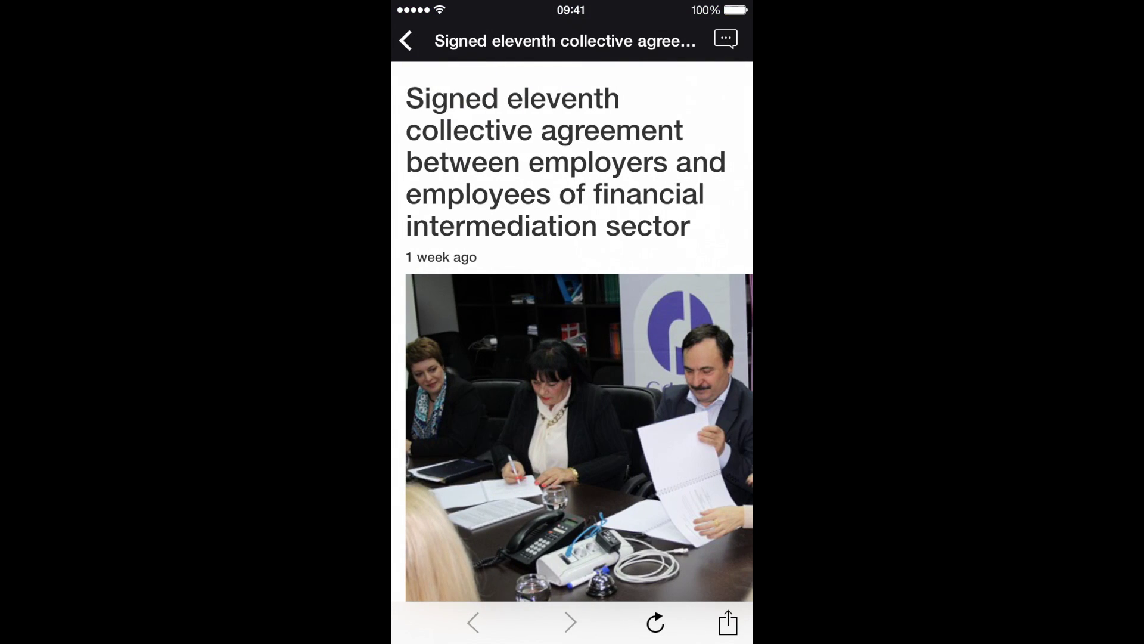
click(727, 623)
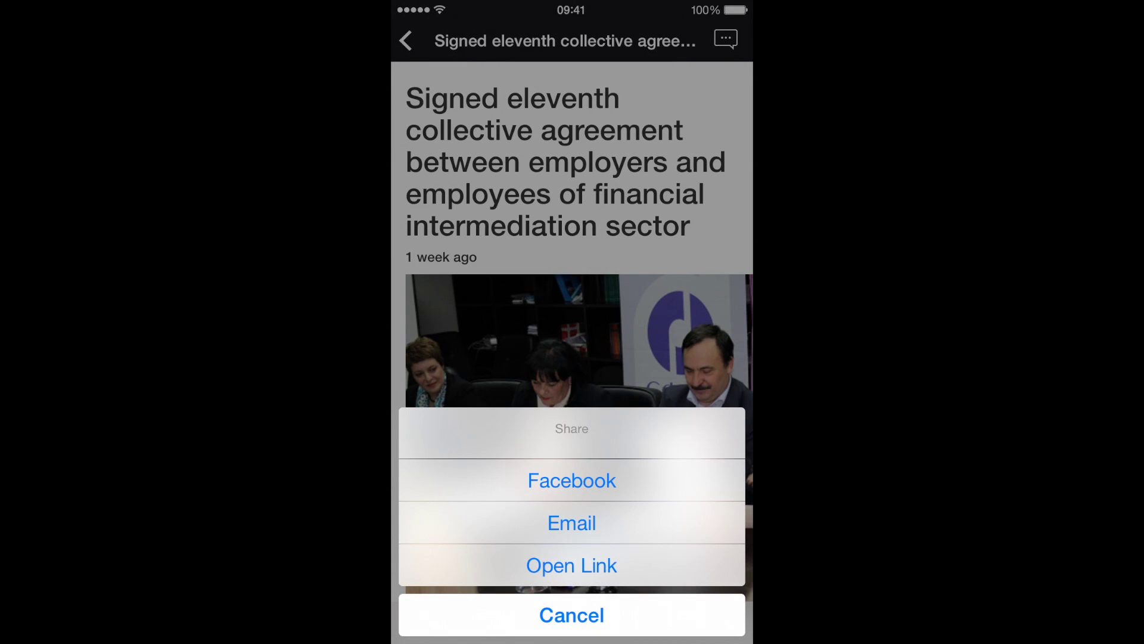
click(572, 615)
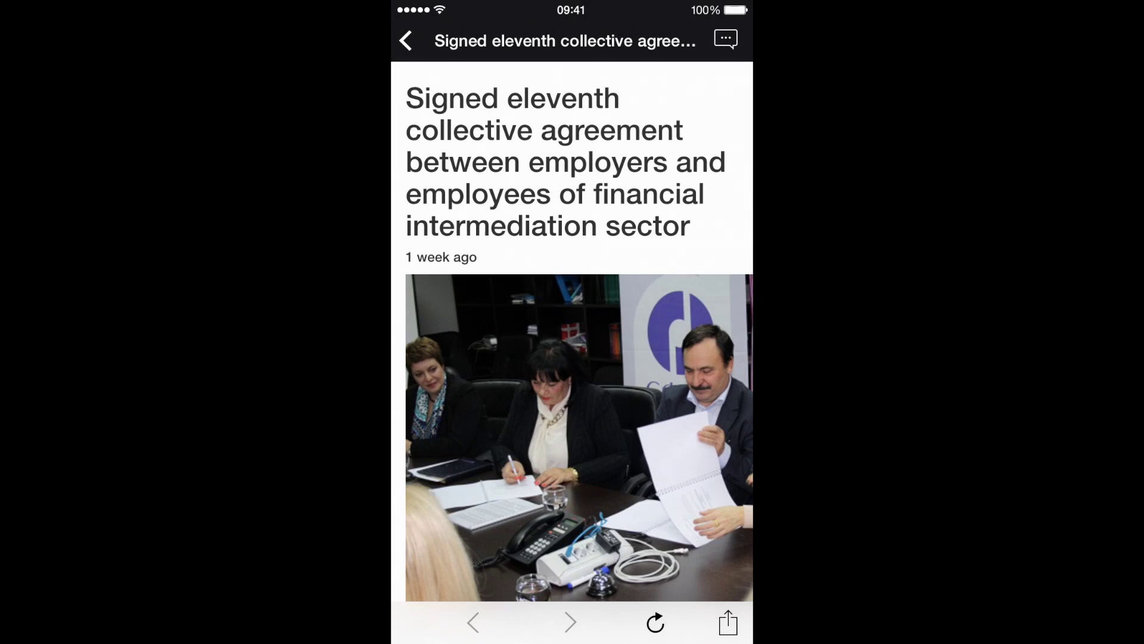
click(405, 40)
click(406, 40)
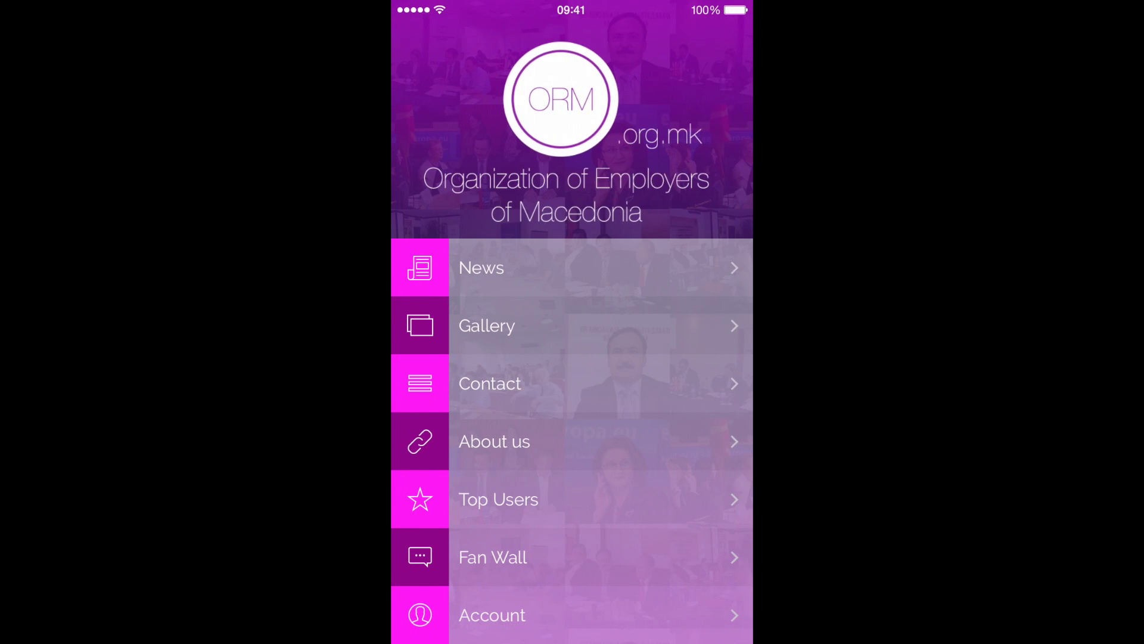